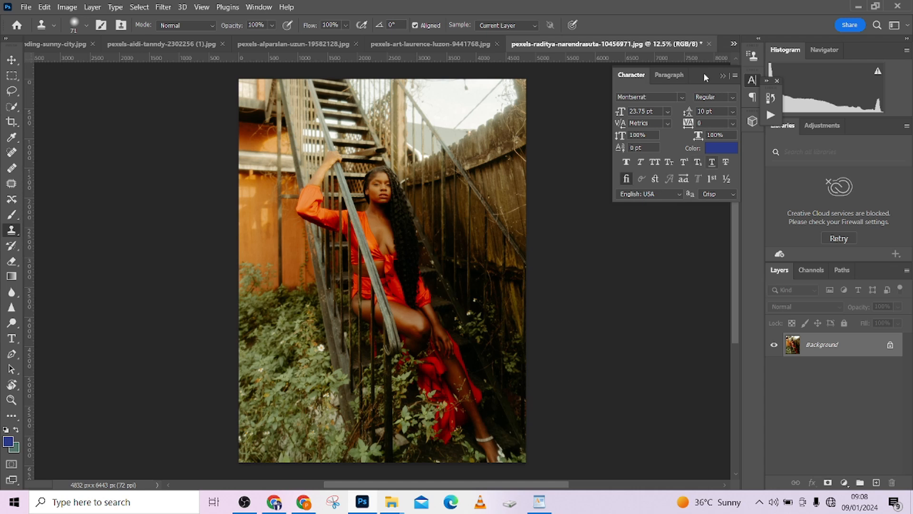
Step: Add a Black & White adjustment layer above the background and apply the High Contrast Red Filter preset
left_click(722, 76)
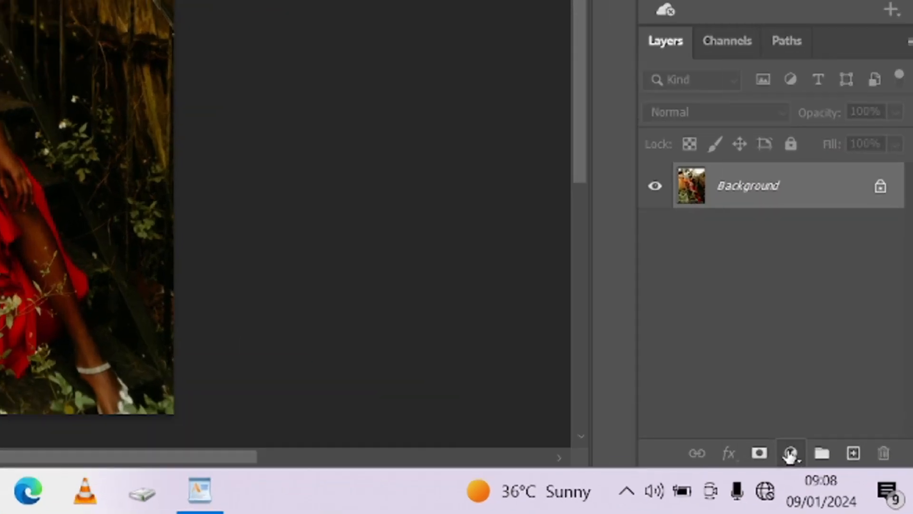
left_click(844, 482)
left_click(776, 272)
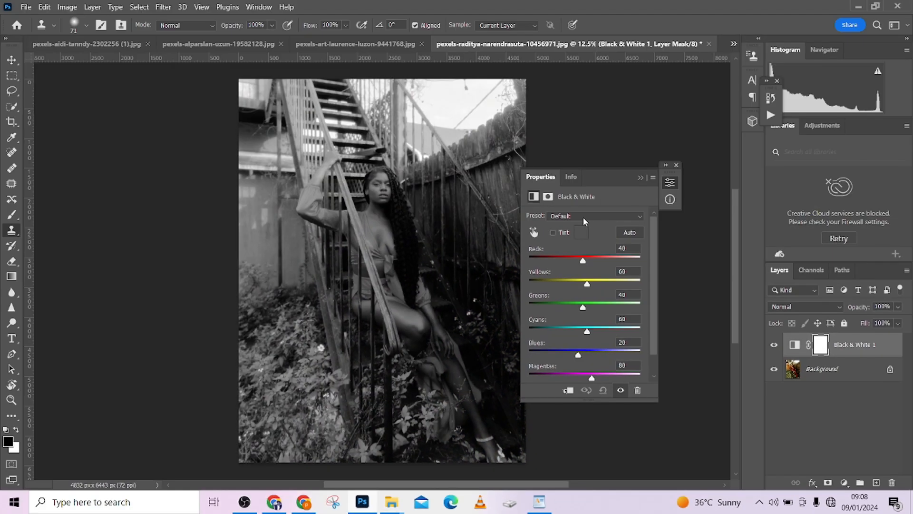
left_click(583, 217)
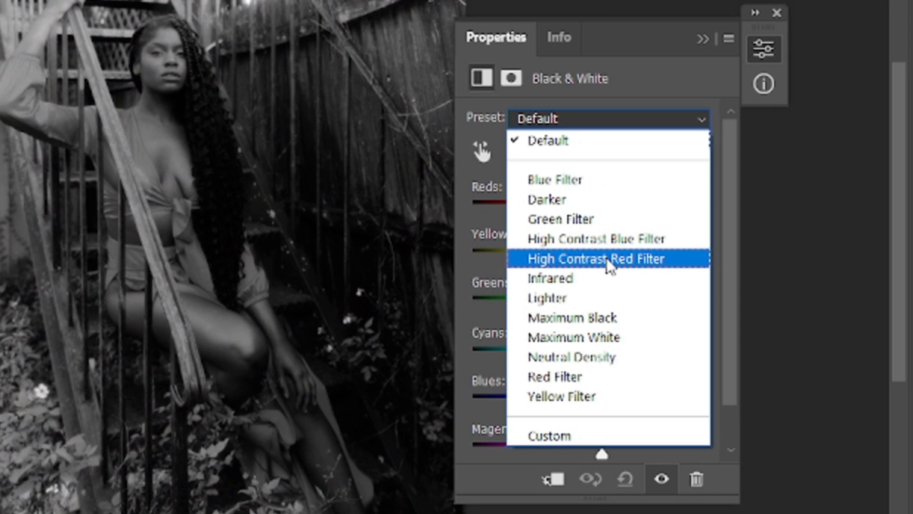
left_click(609, 259)
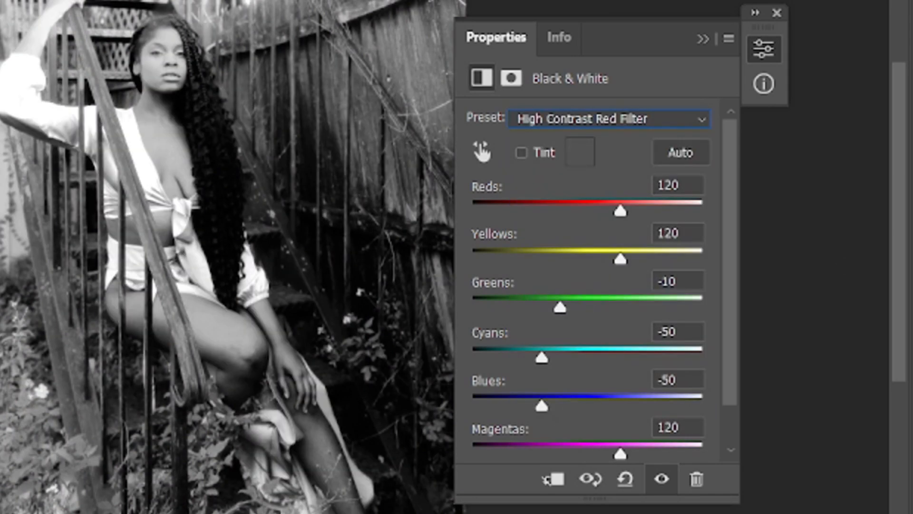
Step: Try successive blend modes on the Black & White layer, from Multiply through Color Dodge, Overlay and Hard Mix to Subtract
left_click(789, 307)
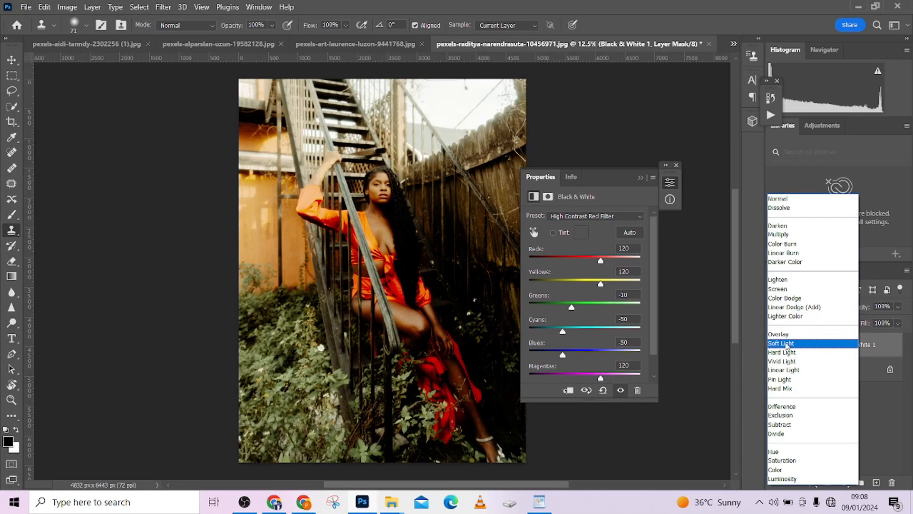
left_click(778, 234)
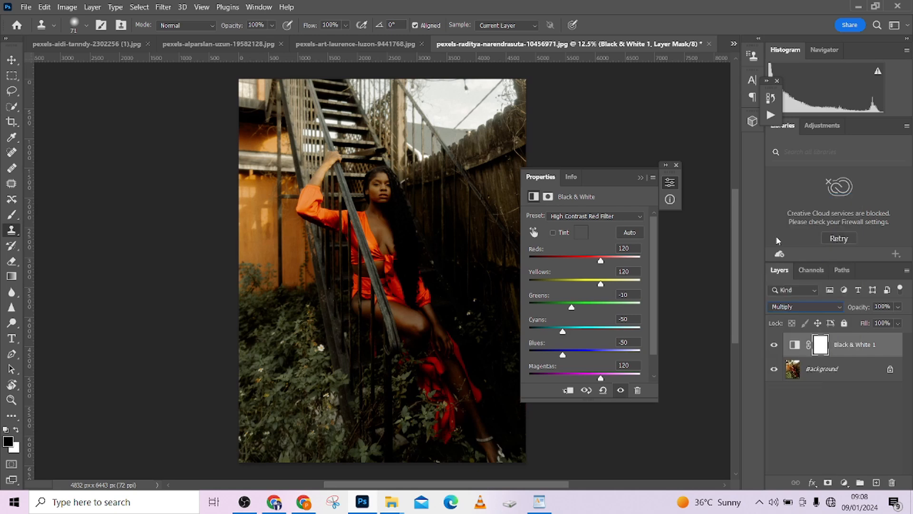
key("Down")
key("Down")
key("Down")
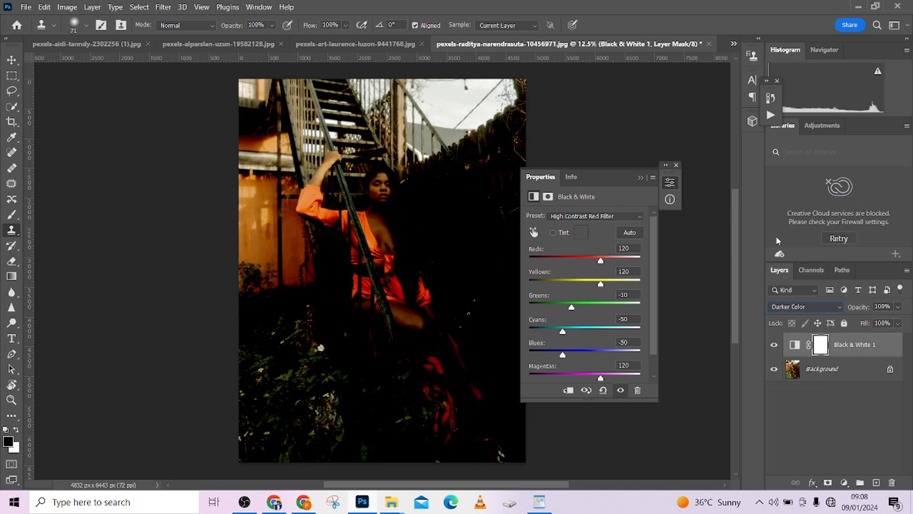
key("Down")
key("Down")
key("Down")
key("Down")
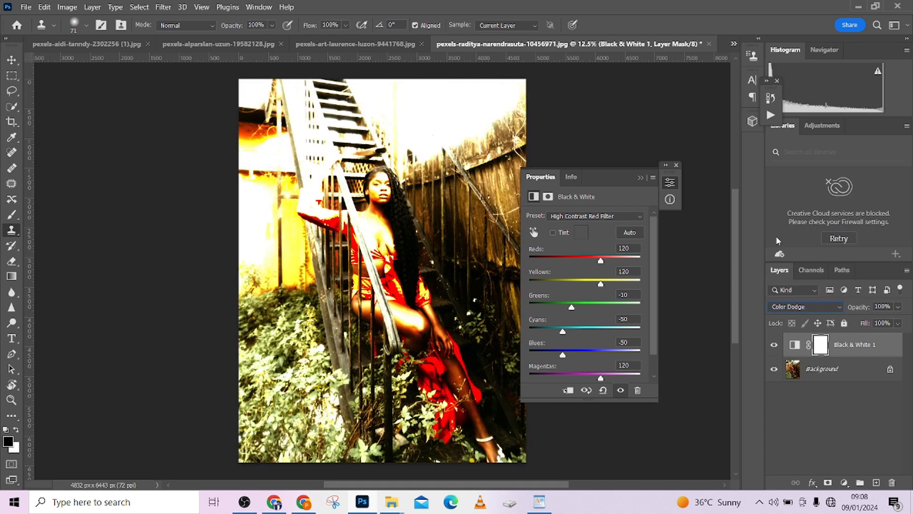
key("Down")
key("Down")
key("Down")
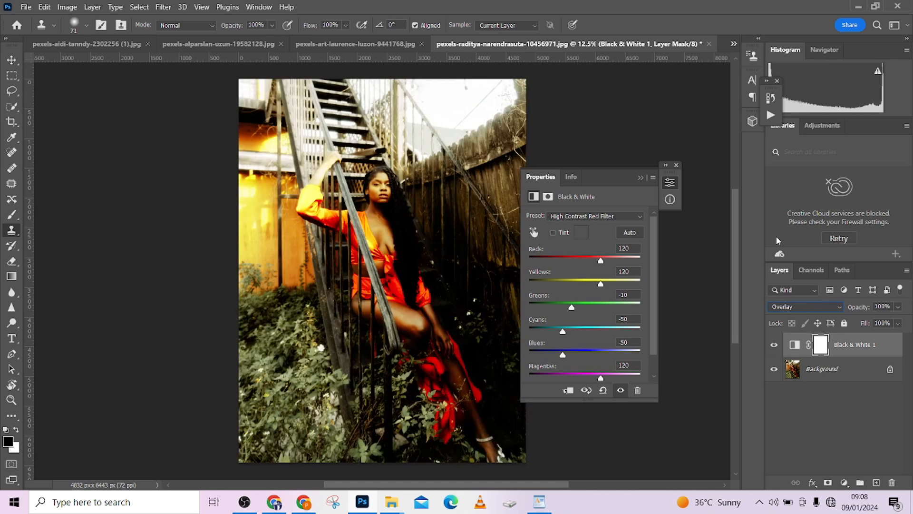
key("Down")
key("Down")
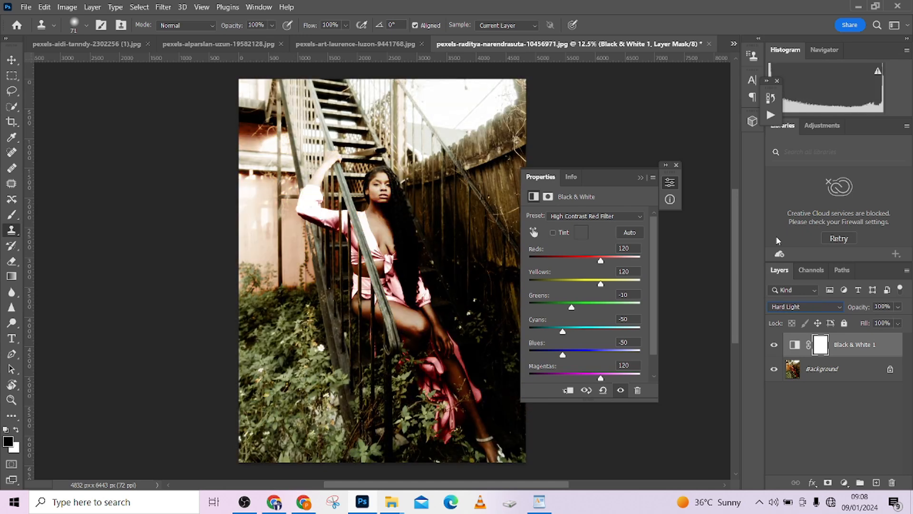
key("Down")
key("Down")
key("Down")
key("Down")
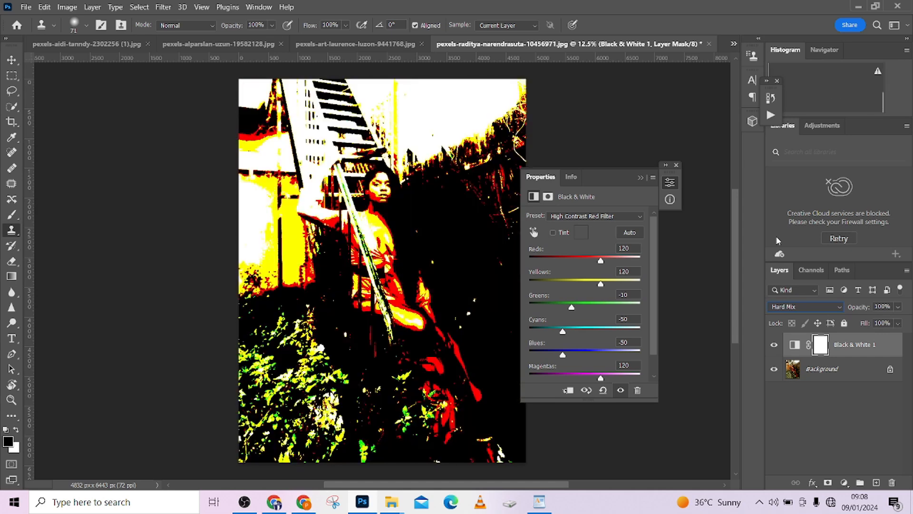
key("Down")
key("Down")
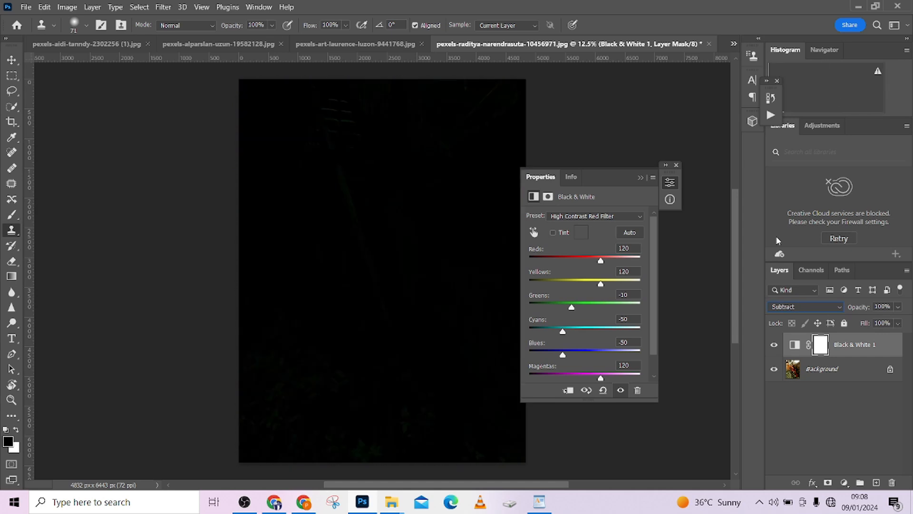
Step: Set the Black & White layer's blend mode to Soft Light and toggle its visibility to compare before and after
left_click(790, 306)
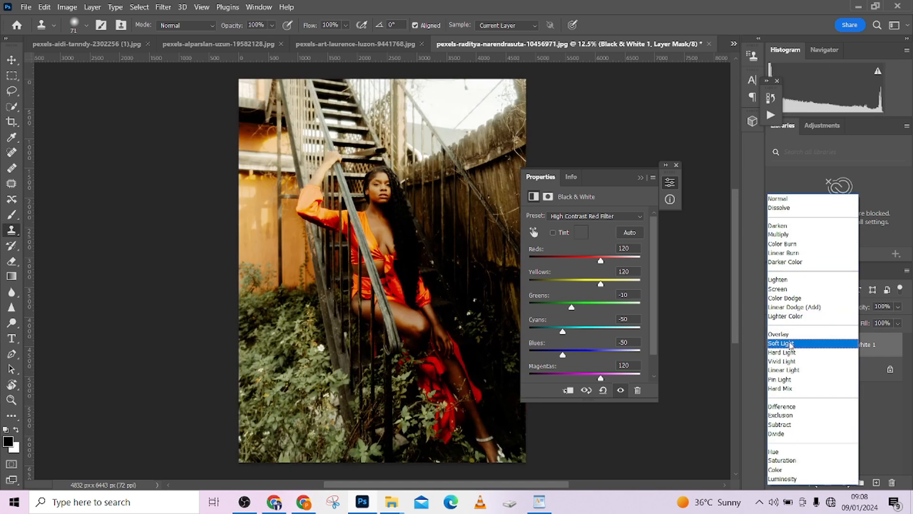
left_click(789, 344)
left_click(774, 346)
left_click(774, 346)
left_click(774, 346)
left_click(774, 346)
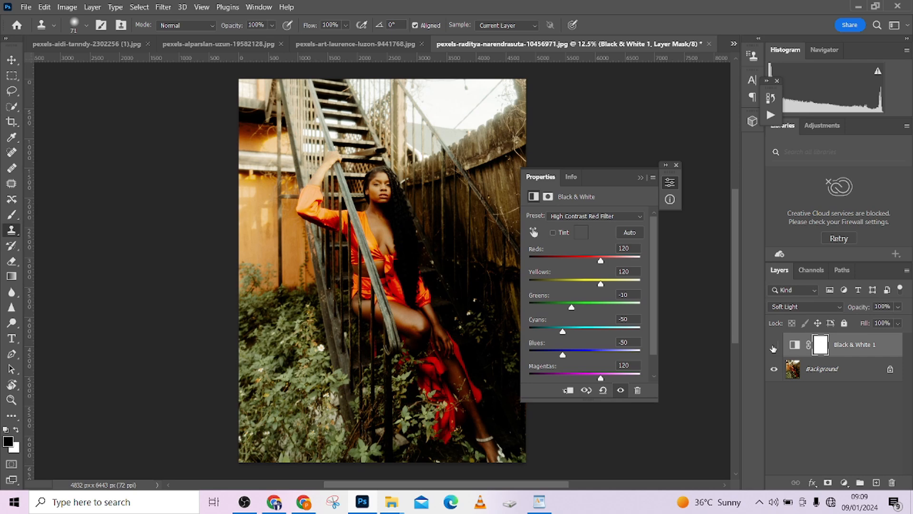
left_click(774, 346)
left_click(641, 177)
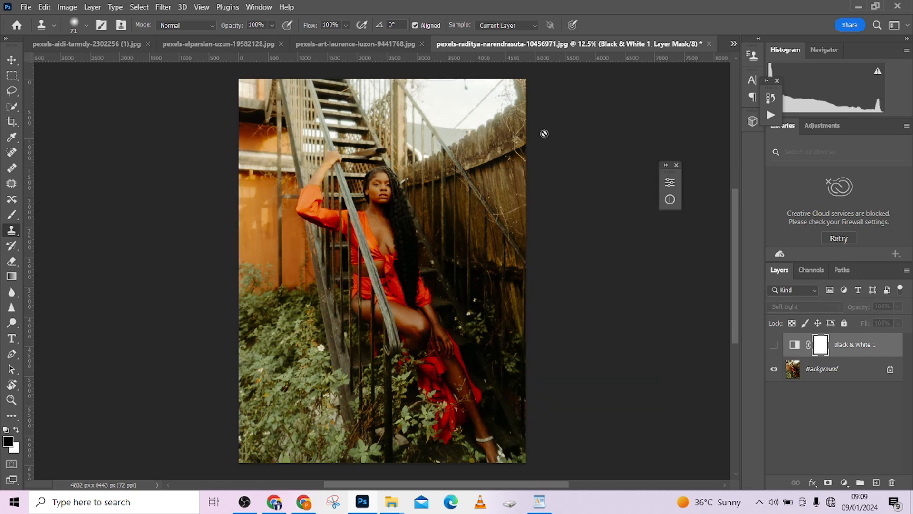
Step: Look at the white-hat portrait document, return to the staircase photo and show its Black & White layer again
left_click(362, 47)
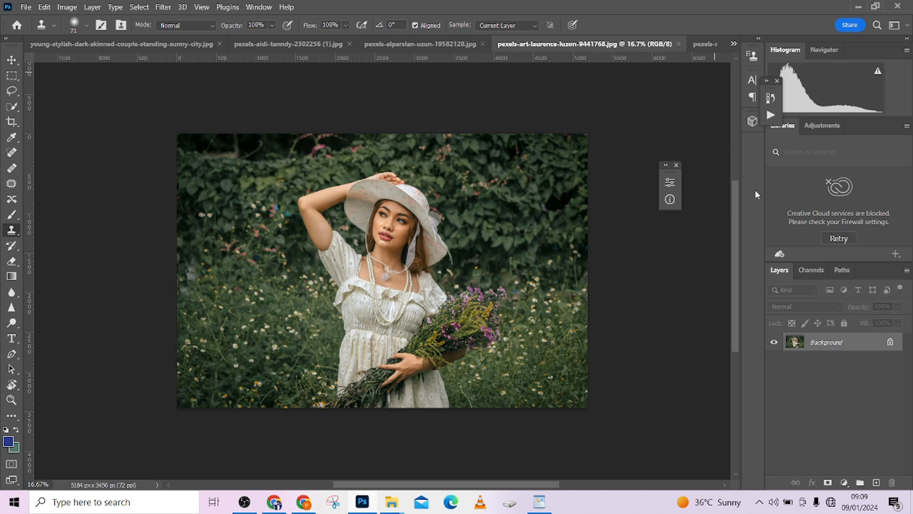
left_click(702, 43)
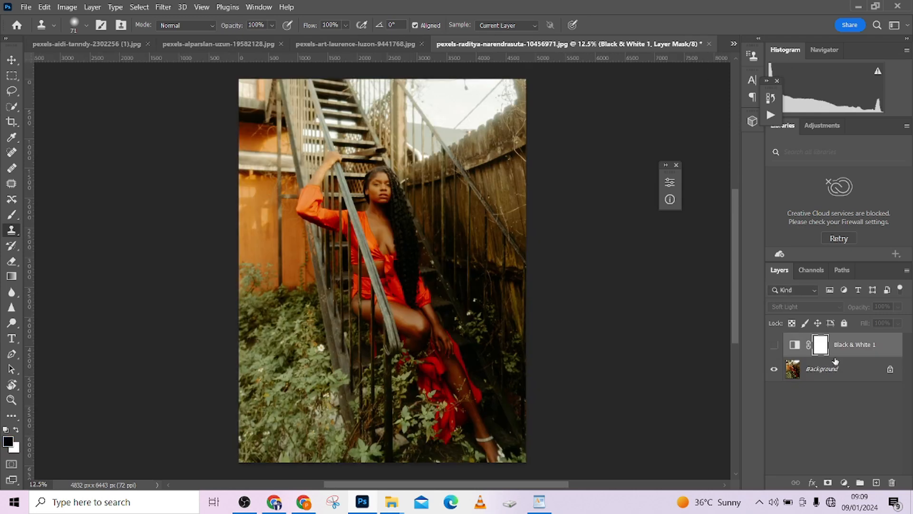
left_click(376, 48)
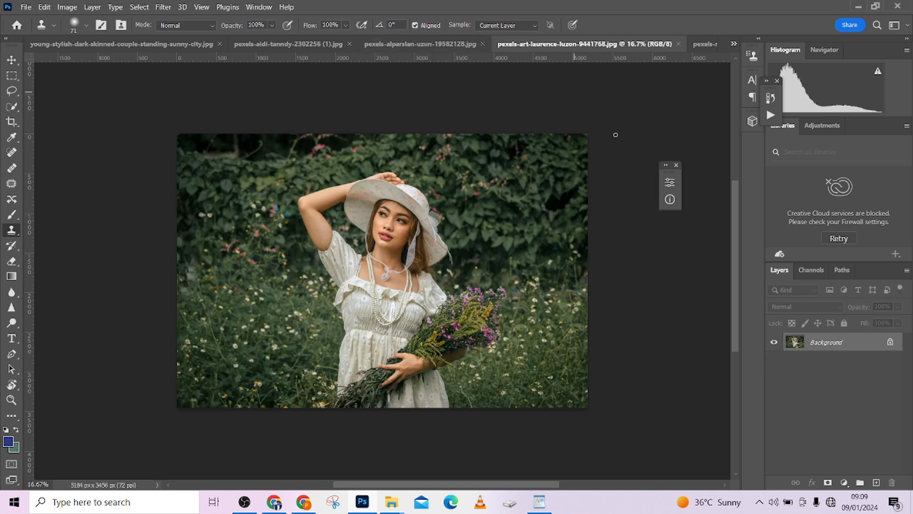
left_click(704, 43)
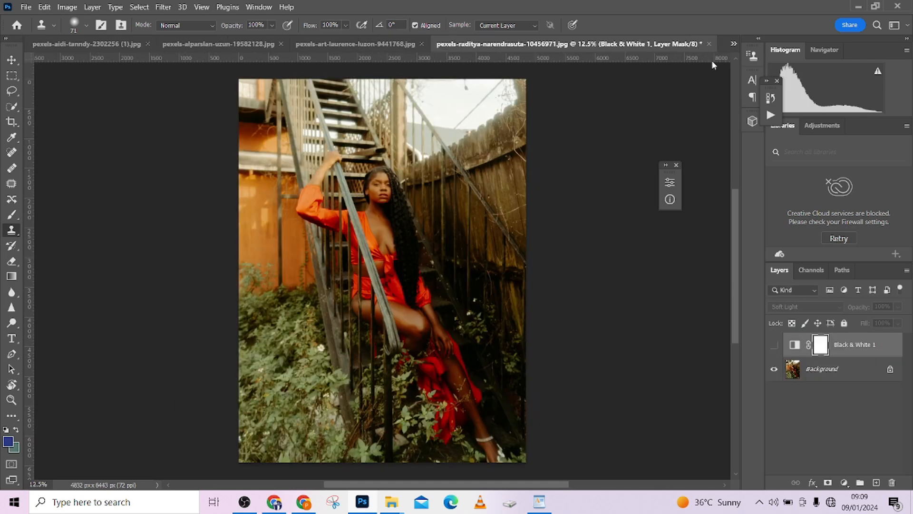
left_click(774, 344)
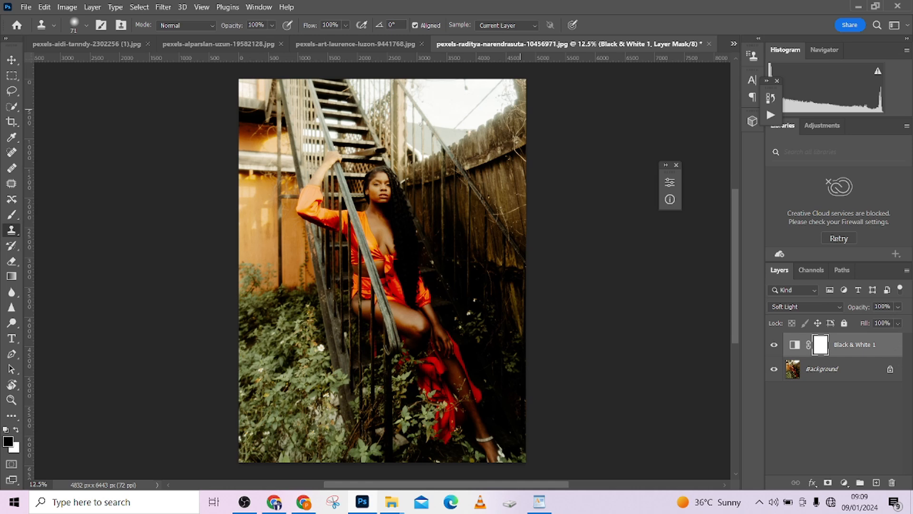
Step: Paste the copied Black & White adjustment layer into the white-hat portrait document
left_click(350, 46)
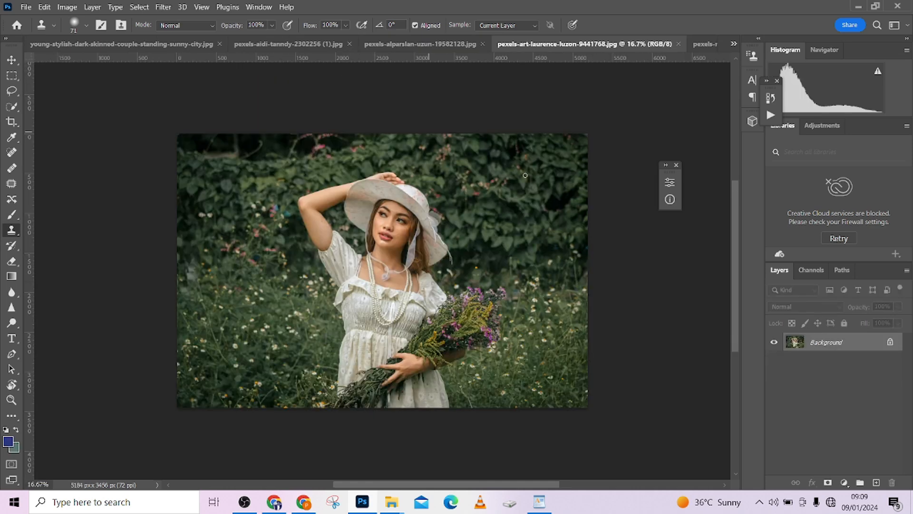
key("ctrl+v")
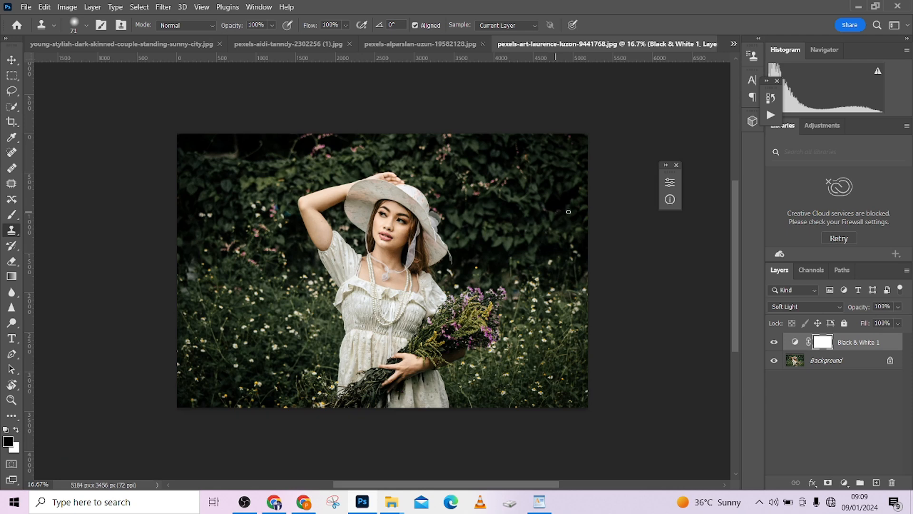
Step: Compare the white-hat portrait with the pasted adjustment on and off, and delete that adjustment layer
left_click(775, 343)
left_click(775, 343)
left_click(775, 343)
left_click(774, 343)
left_click(775, 343)
left_click(775, 343)
left_click_drag(861, 339, 894, 483)
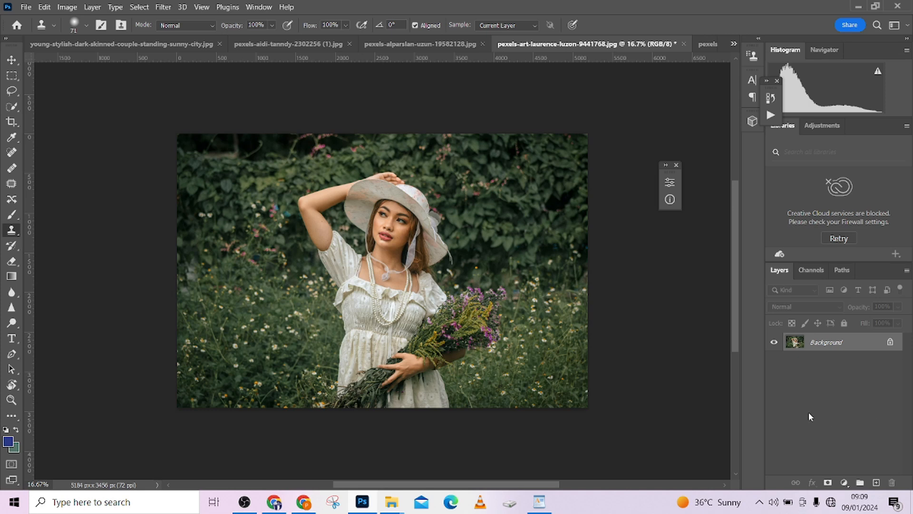
Step: Pan and zoom around the white-hat portrait to examine the woman's face, hat, dress and flowers
key("h")
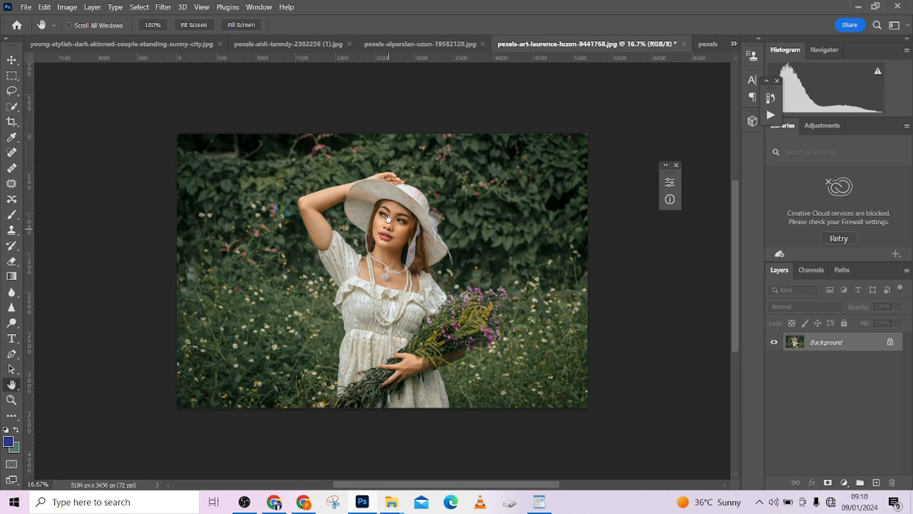
left_click(383, 216)
left_click(383, 204)
mouse_move(380, 184)
left_mouse_down()
mouse_move(457, 281)
mouse_move(457, 331)
mouse_move(442, 295)
left_mouse_up()
key("s")
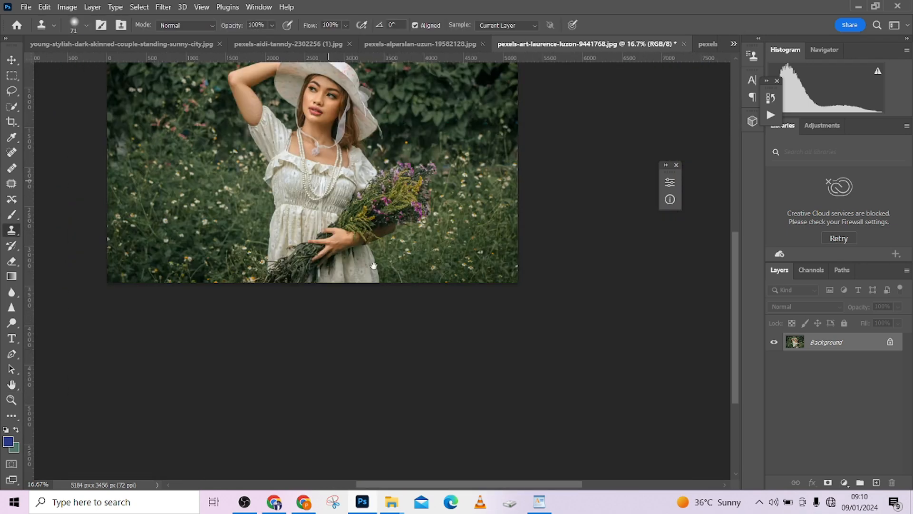
left_click_drag(356, 233, 422, 352)
key("h")
left_click_drag(360, 187, 377, 199)
scroll(380, 160, "up", 3)
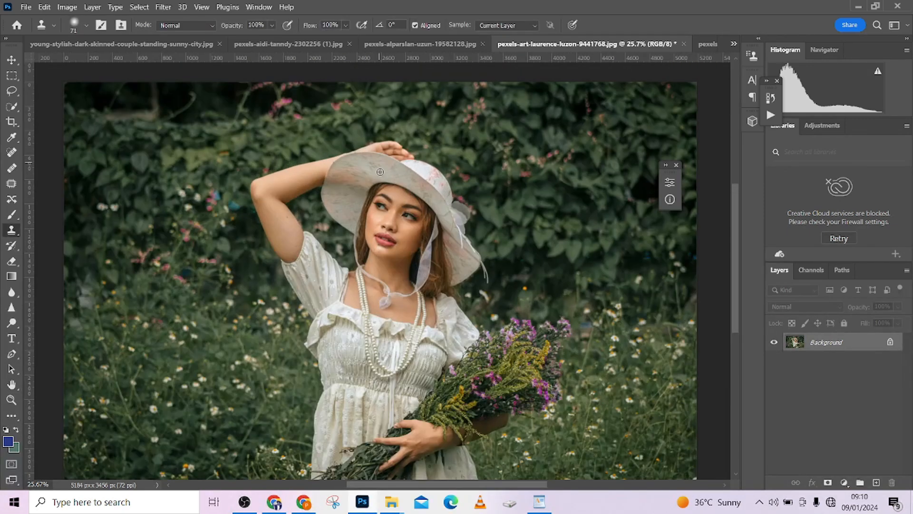
scroll(380, 160, "up", 3)
key("h")
left_click_drag(375, 220, 422, 337)
key("s")
key("ctrl+0")
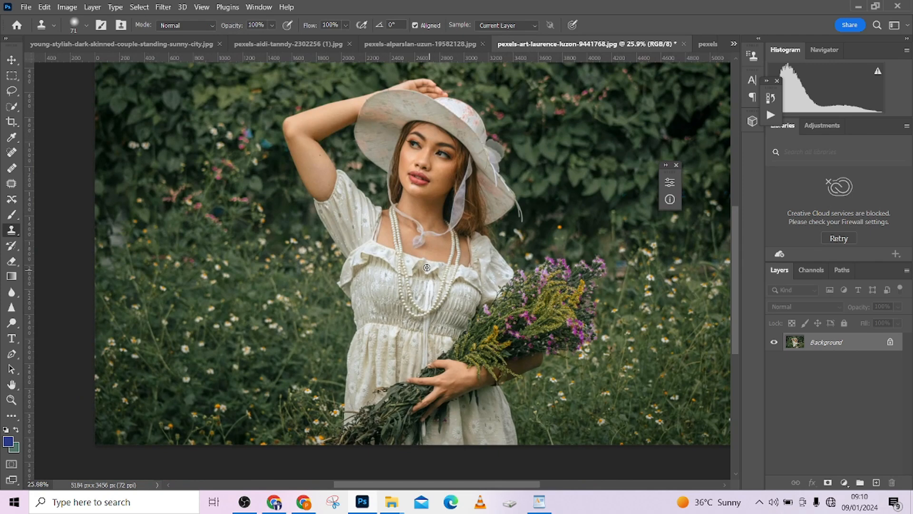
scroll(427, 268, "down", 2)
key("h")
left_click_drag(422, 204, 423, 201)
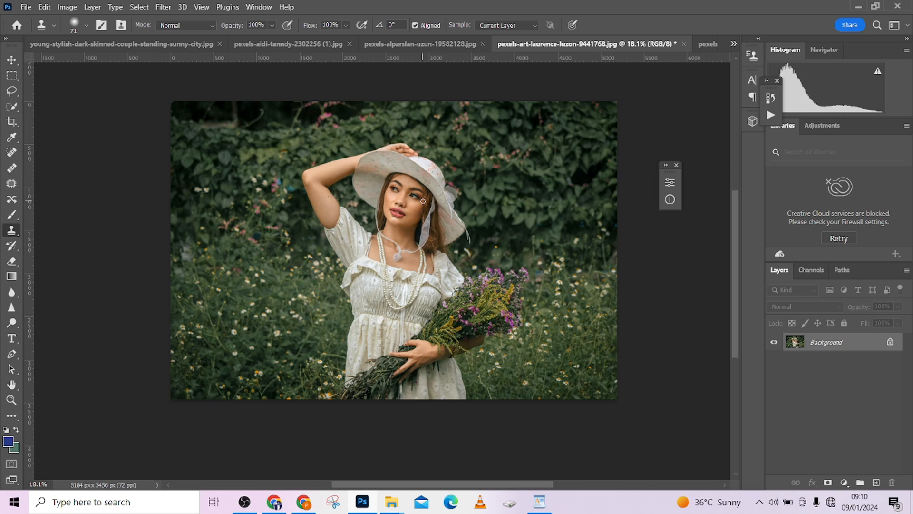
Step: Switch twice from the Clone Stamp tool to the Lasso tool and back
key("l")
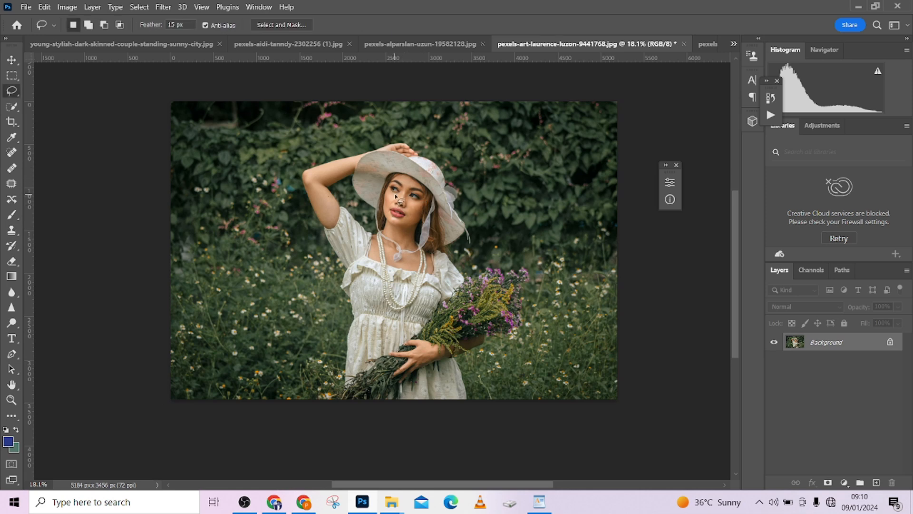
key("s")
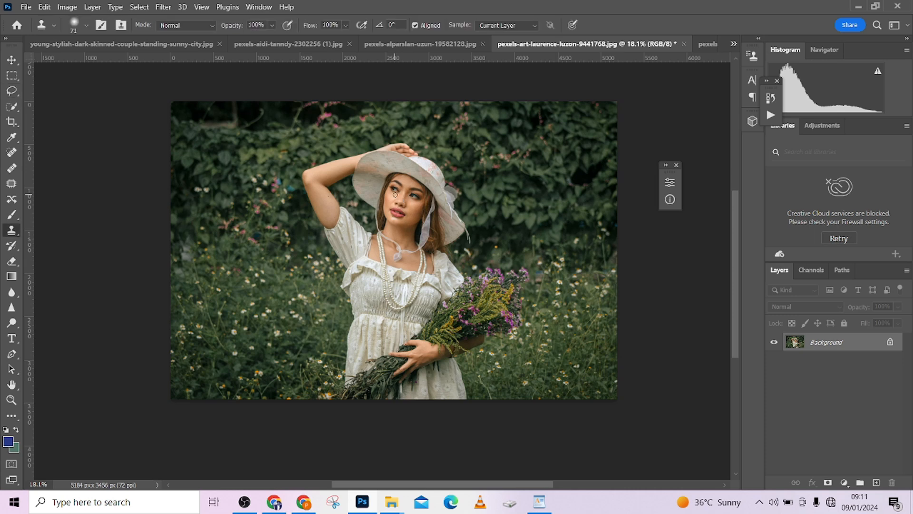
key("l")
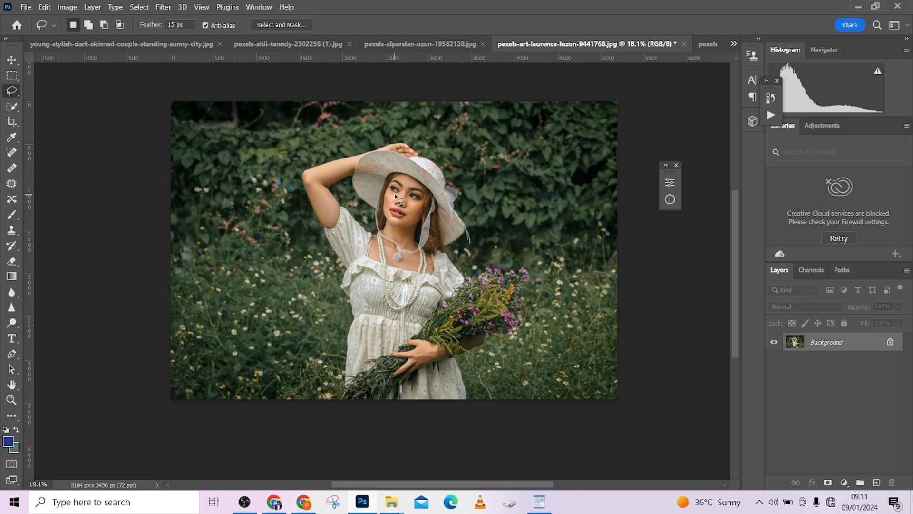
key("s")
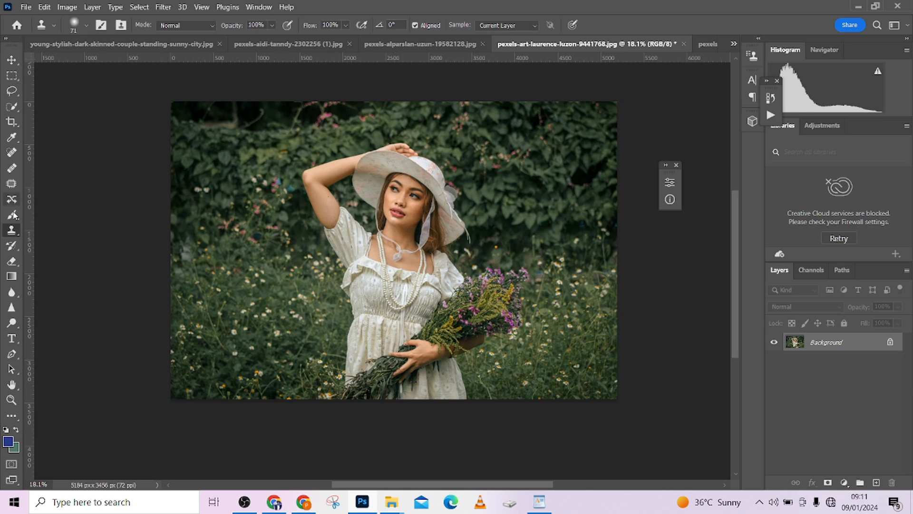
Step: Activate the Brush tool over the woman's face, switching briefly to the Lasso tool and back to the Brush
left_click(12, 214)
scroll(399, 192, "up", 5)
left_click_drag(418, 252, 247, 257)
left_click_drag(423, 262, 349, 252)
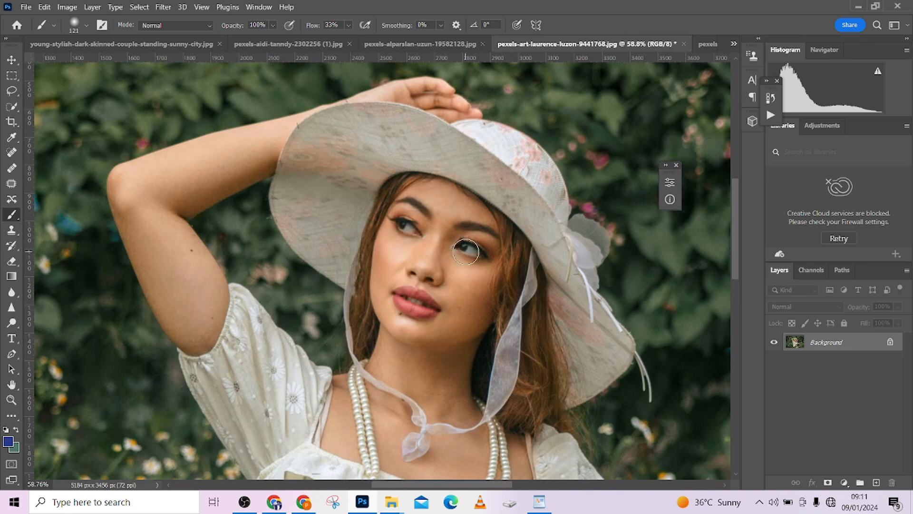
key("l")
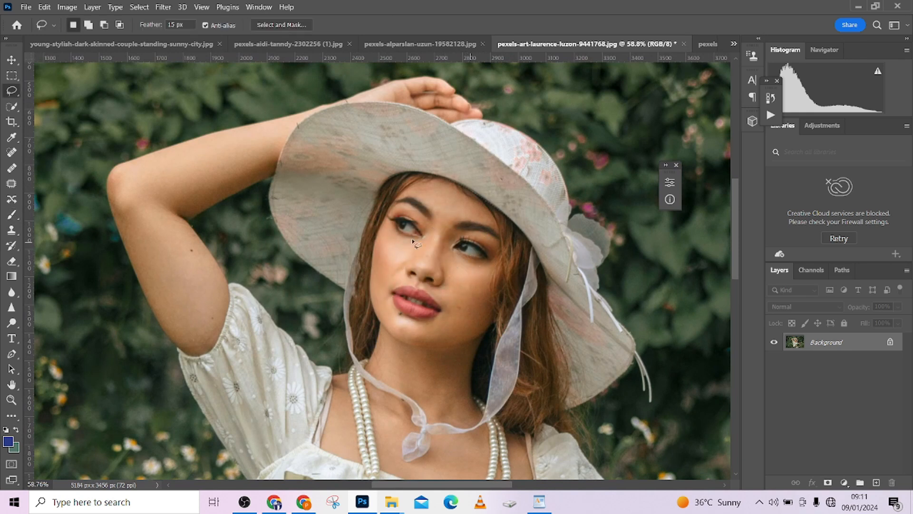
key("b")
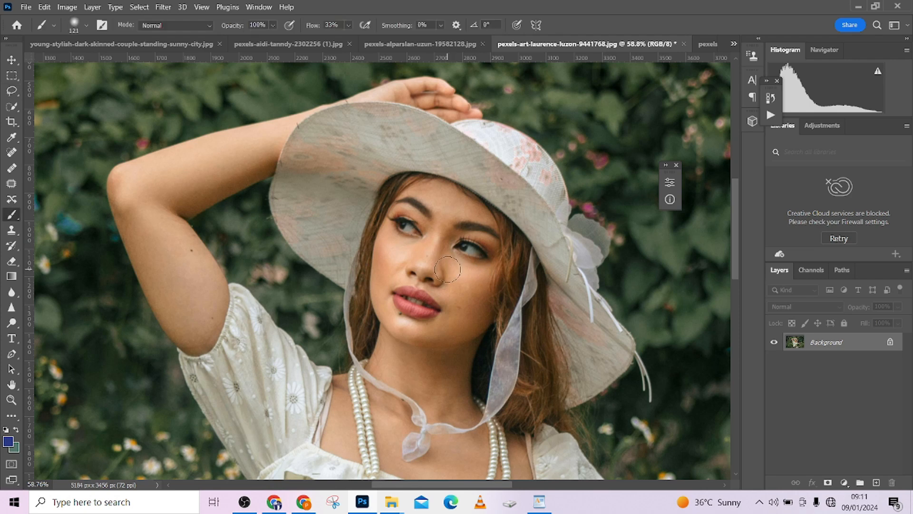
Step: Lasso a small oval on the woman's forehead, try painting it blue, then undo the paint and deselect
key("l")
mouse_move(442, 191)
left_mouse_down()
mouse_move(467, 202)
mouse_move(438, 207)
mouse_move(440, 196)
mouse_move(454, 202)
mouse_move(440, 210)
mouse_move(465, 215)
left_mouse_up()
key("b")
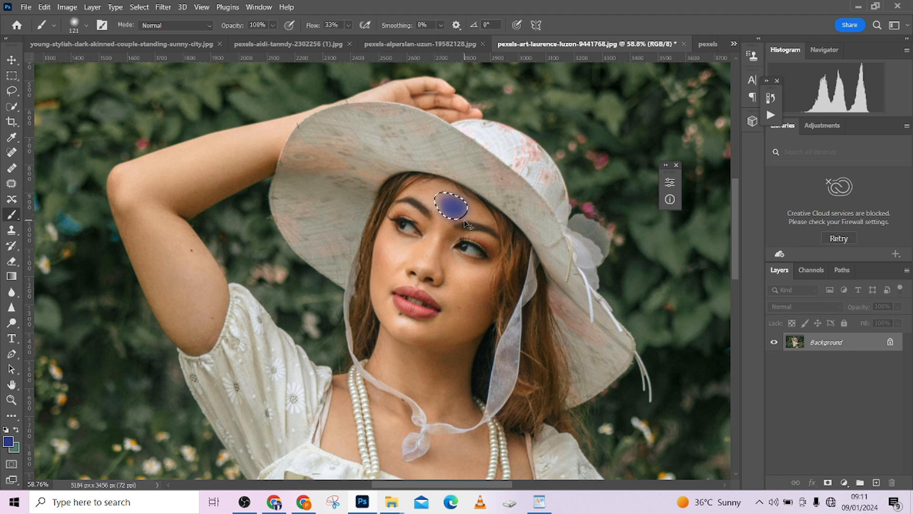
key("ctrl+d")
key("ctrl+z")
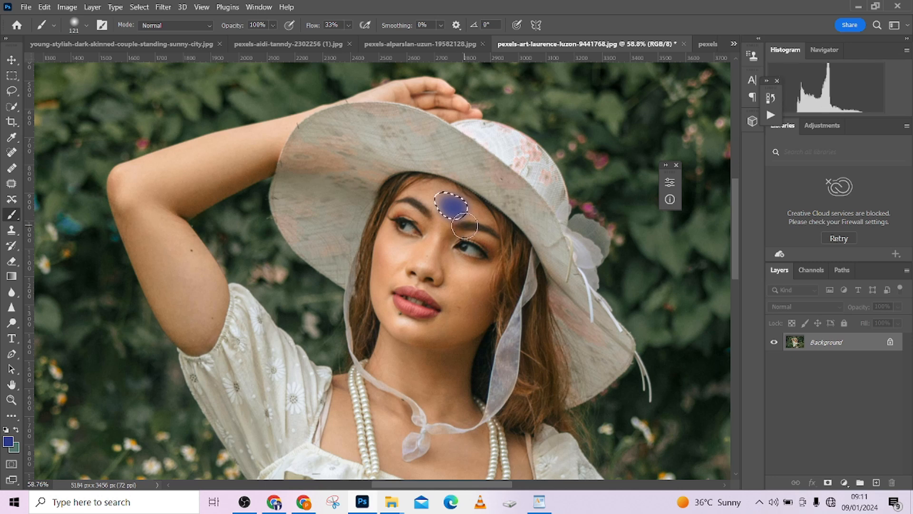
key("ctrl+z")
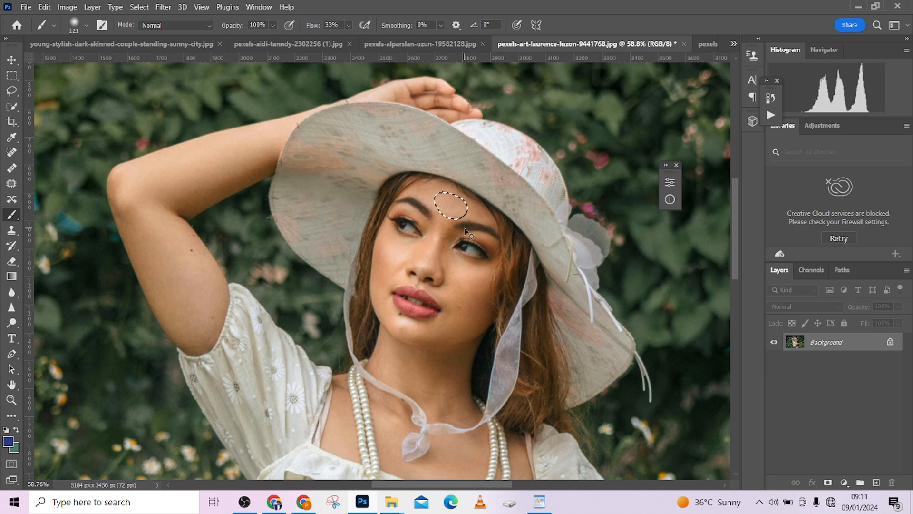
key("ctrl+d")
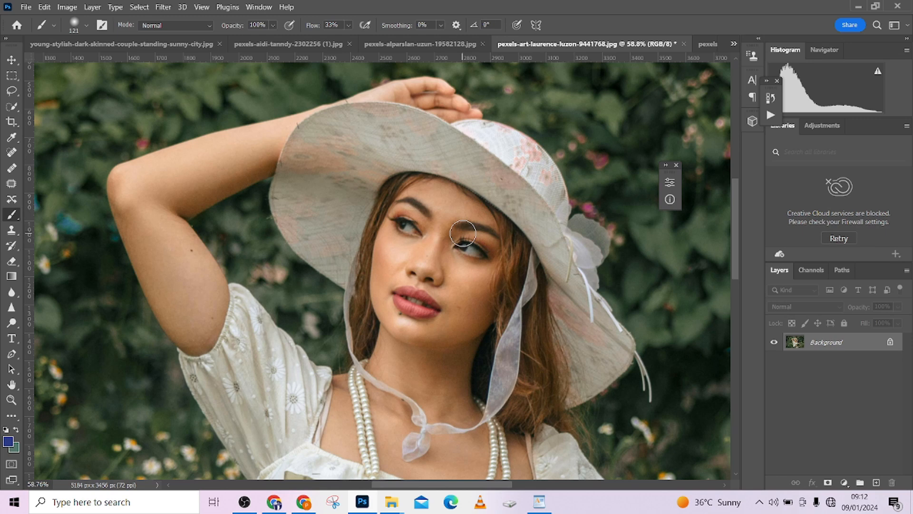
scroll(463, 233, "down", 5)
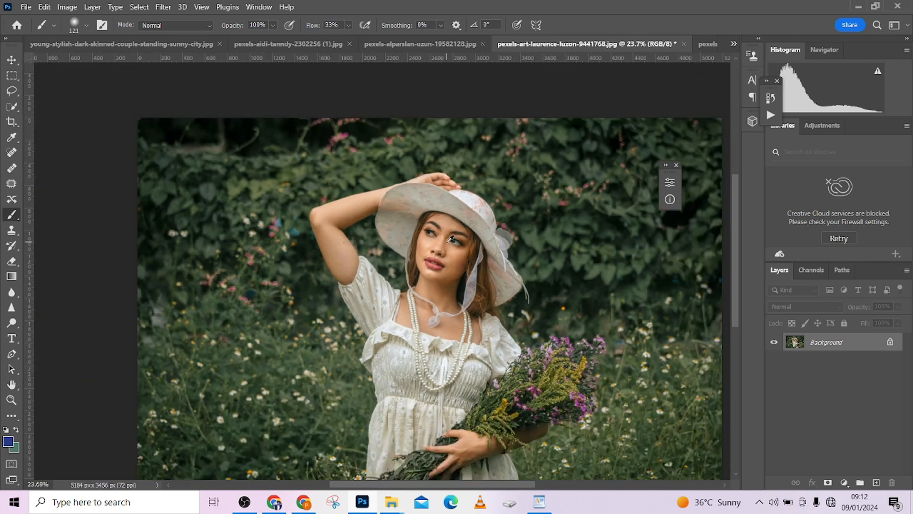
left_click_drag(473, 229, 394, 228)
scroll(395, 229, "down", 2)
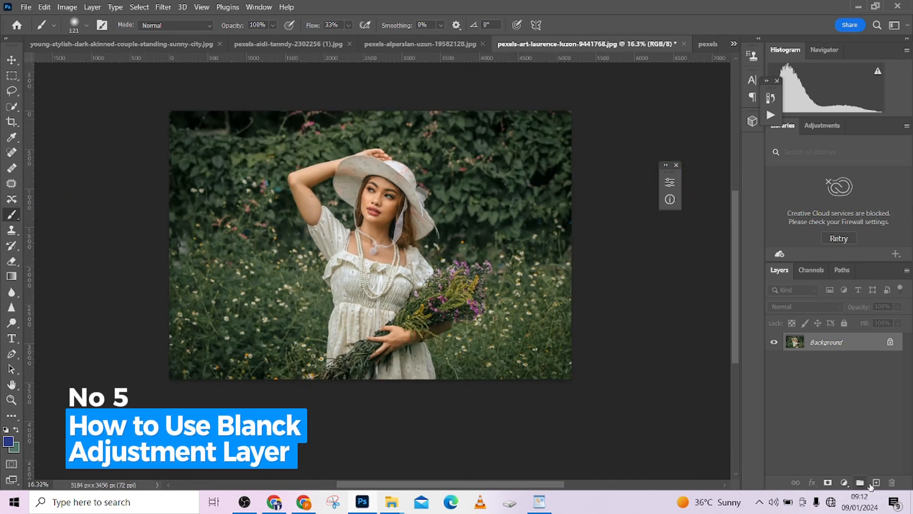
left_click(844, 483)
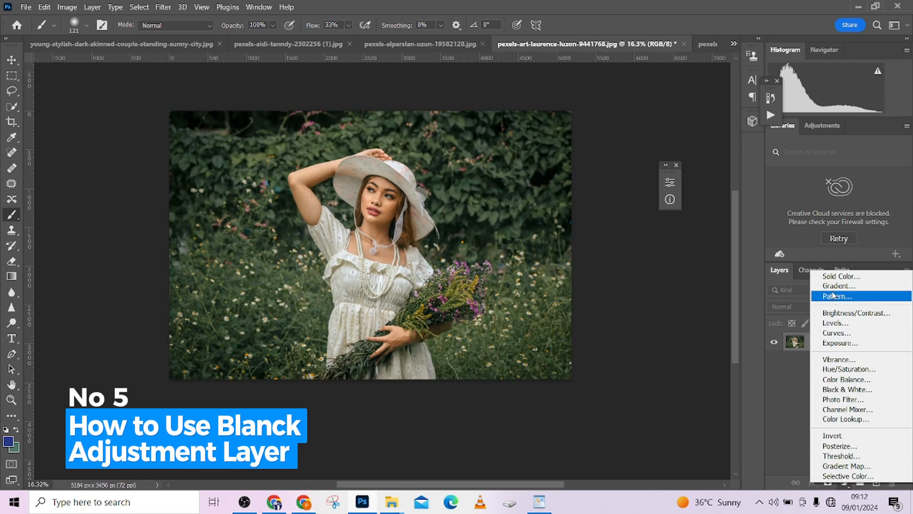
left_click(835, 276)
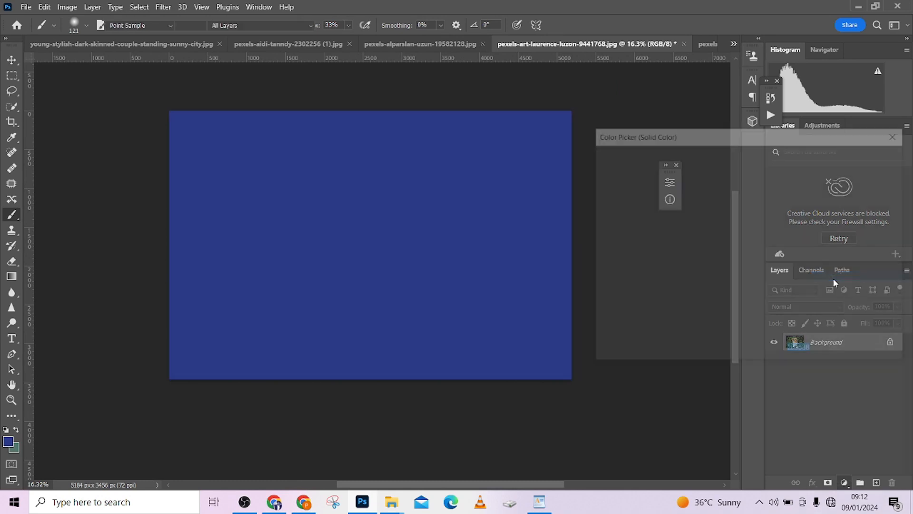
left_click(851, 177)
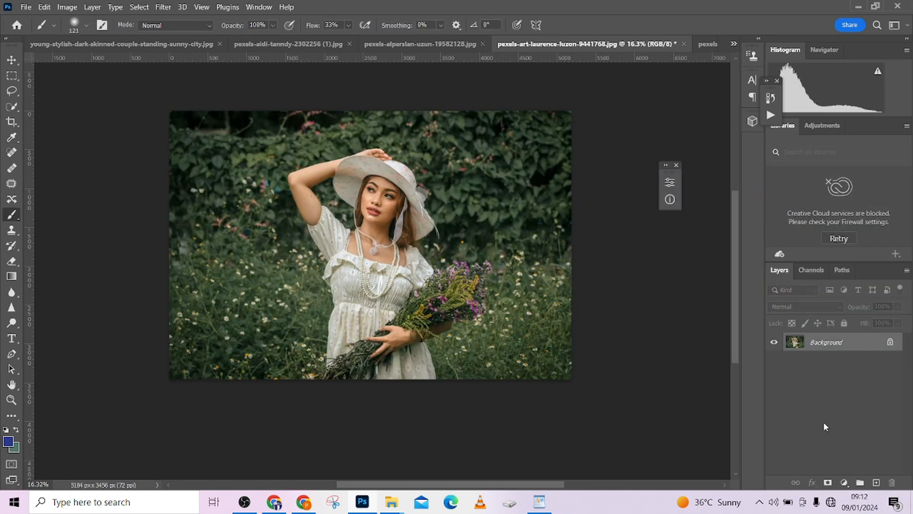
Step: Add a Curves adjustment layer and step its blend mode from Luminosity back through the modes to Hard Light
left_click(845, 483)
left_click(853, 331)
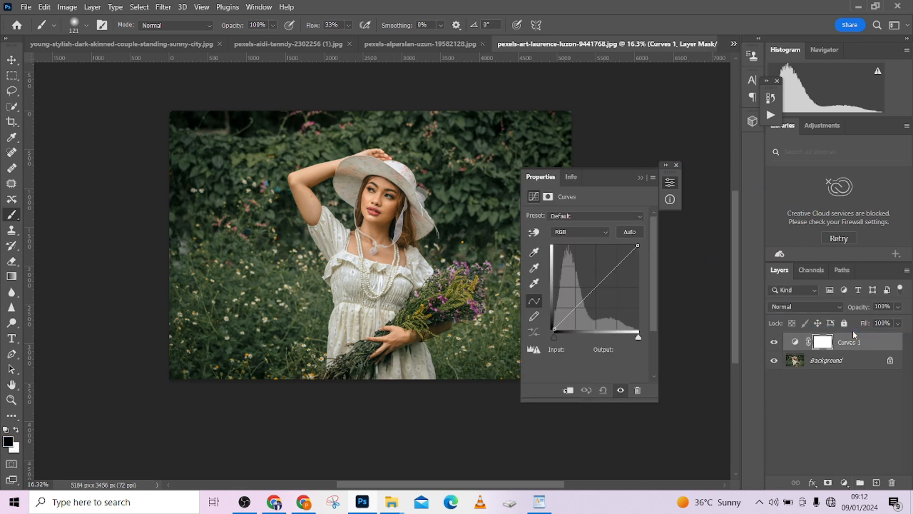
left_click(783, 308)
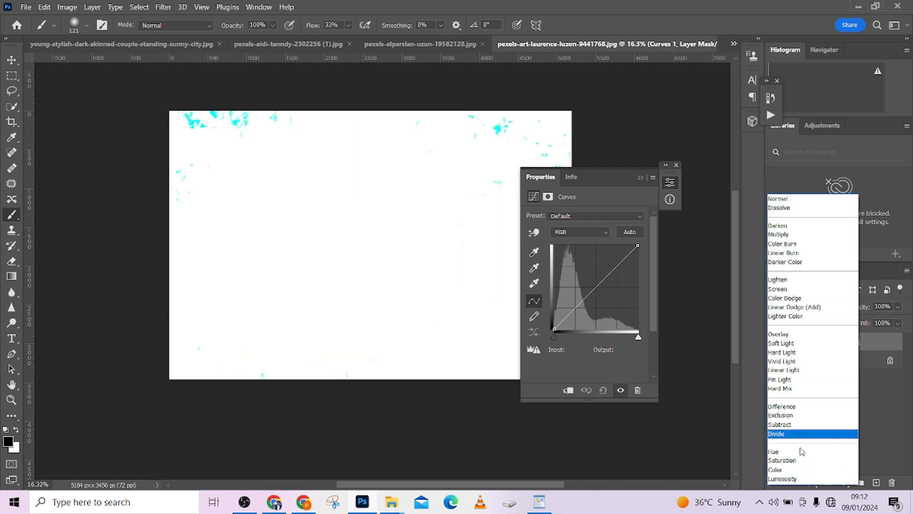
left_click(793, 478)
key("Up")
key("Up")
key("Up")
key("Up")
key("Up")
key("Up")
key("Up")
key("Up")
key("Up")
key("Up")
key("Up")
key("Up")
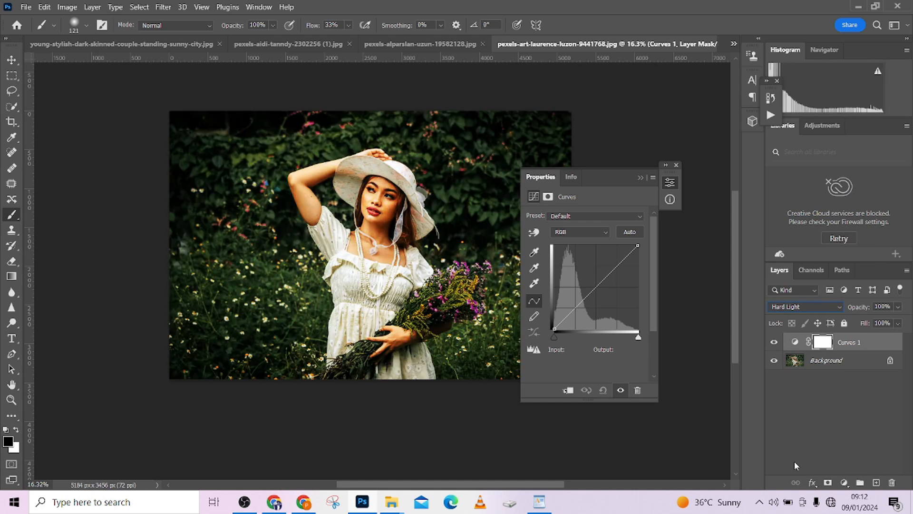
Step: Change the Curves layer's blend mode to Soft Light, comparing the photo with the layer hidden and shown
left_click(774, 342)
left_click(773, 342)
left_click(805, 306)
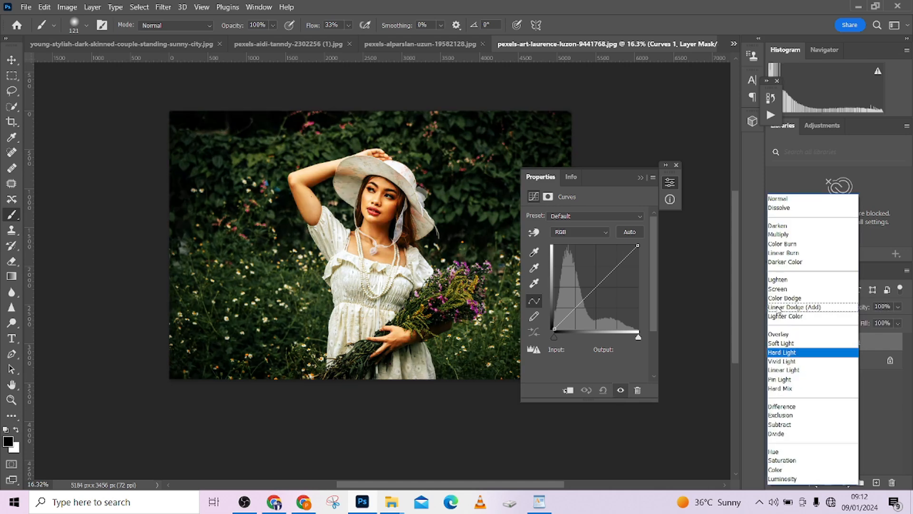
left_click(784, 343)
left_click(775, 342)
left_click(775, 343)
left_click(774, 342)
left_click(775, 342)
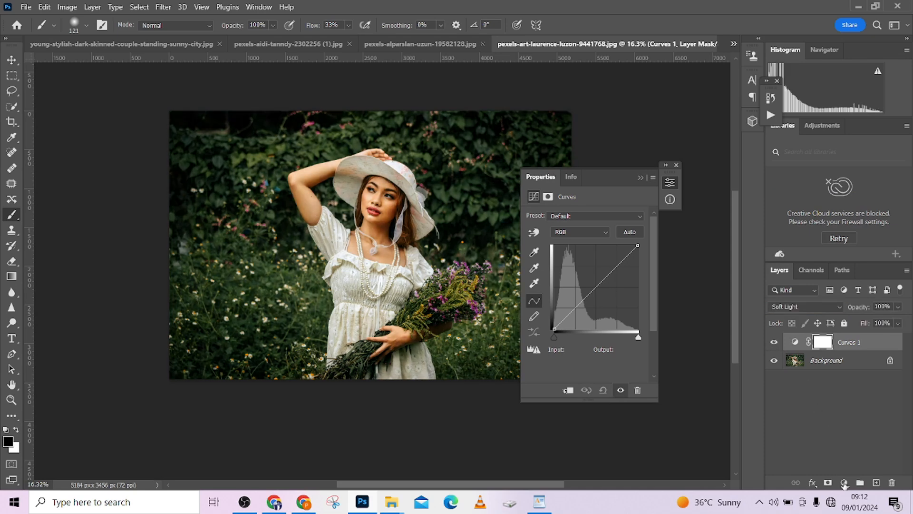
Step: Add an Exposure adjustment layer and set its blend mode to Soft Light
left_click(845, 483)
left_click(835, 348)
left_click(799, 310)
left_click(803, 351)
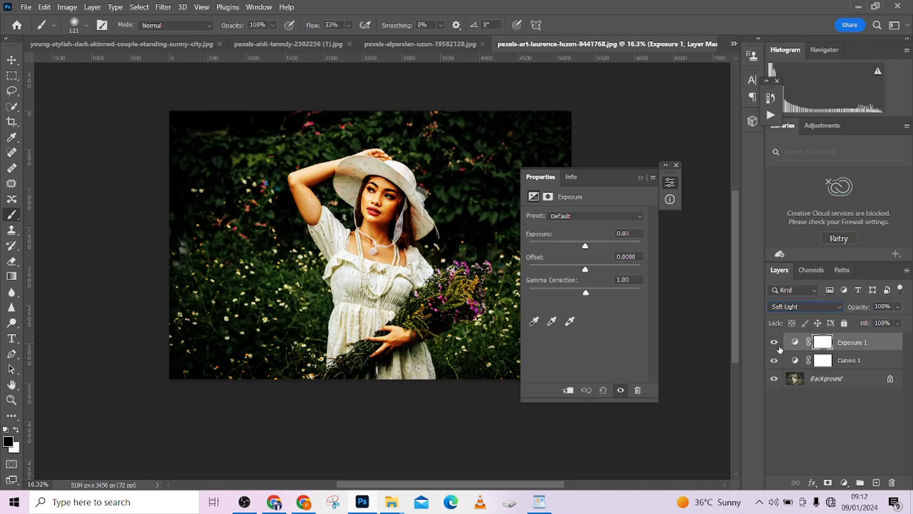
Step: Hide the Curves layer and compare the photo with the Exposure layer off and on
left_click(775, 361)
left_click(774, 342)
left_click(774, 342)
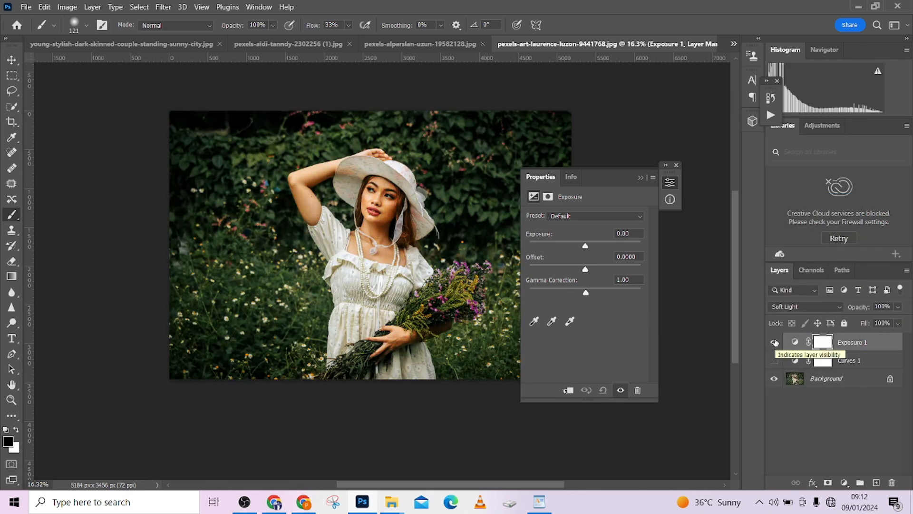
Step: Delete the Exposure and Curves adjustment layers and collapse the expanded properties
left_click_drag(877, 344, 894, 482)
left_click(893, 482)
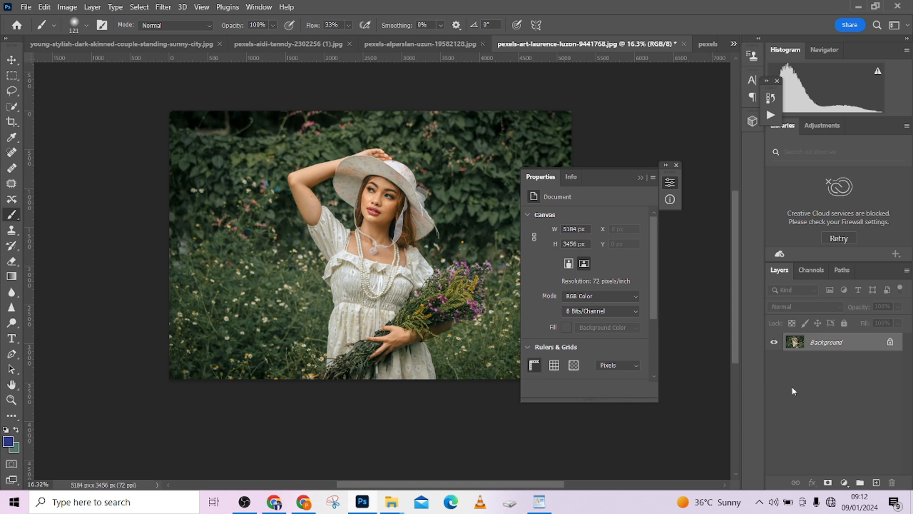
left_click(643, 177)
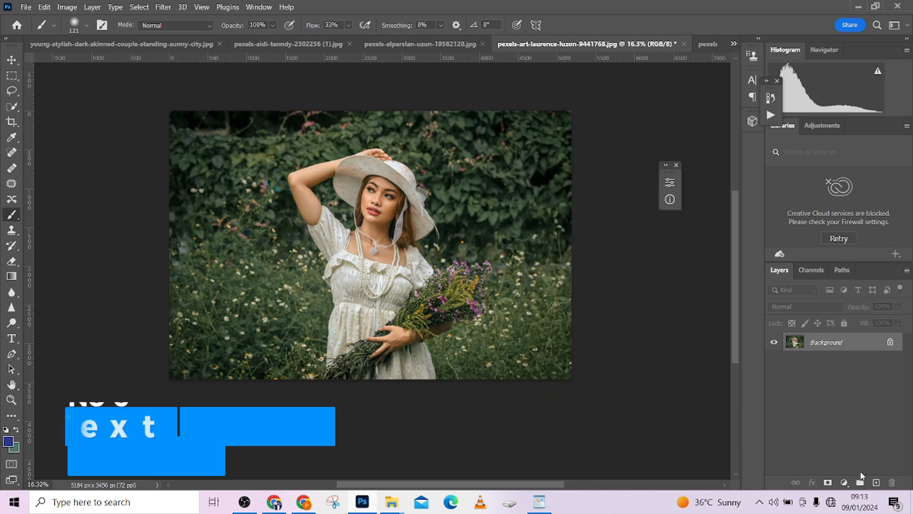
Step: Add a new layer above the Background and fill it with white
left_click(876, 483)
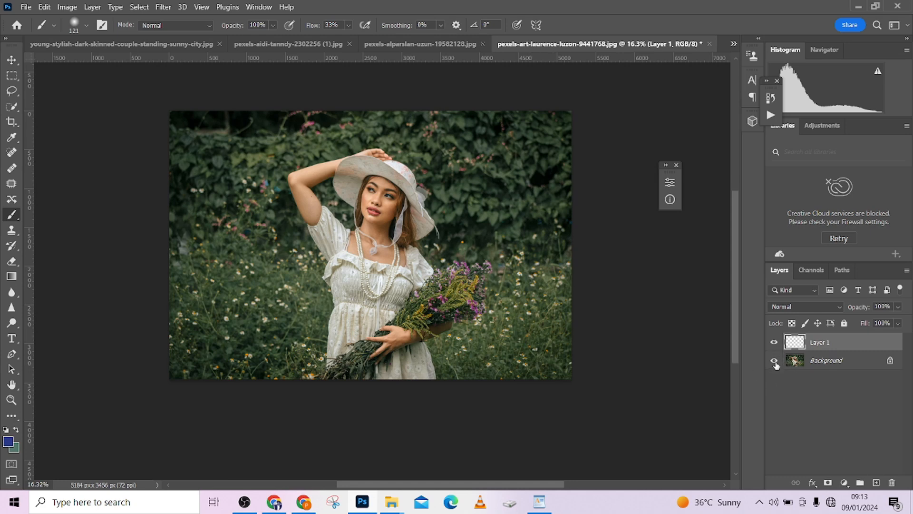
key("shift+F5")
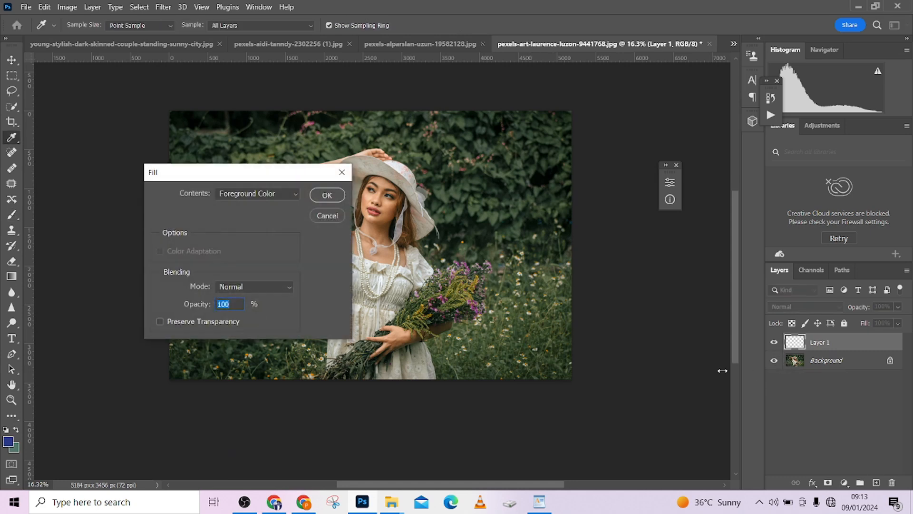
left_click(234, 195)
left_click(242, 308)
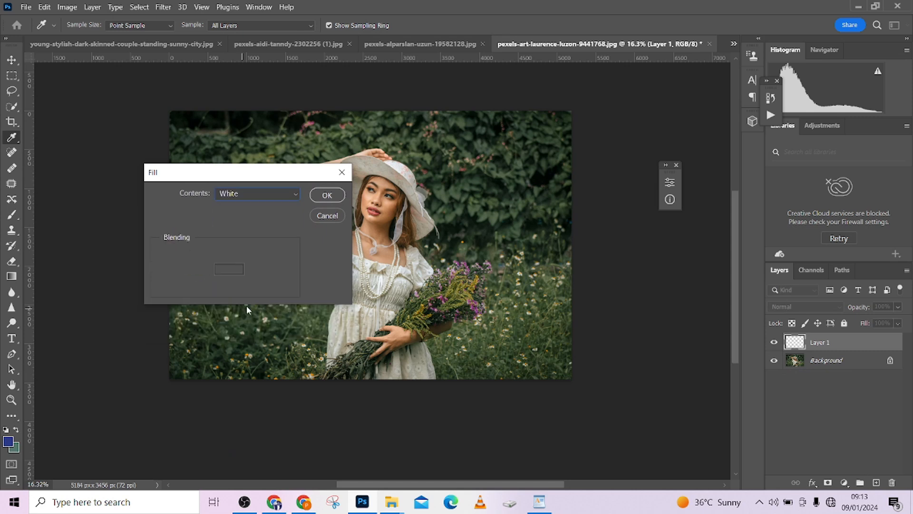
left_click(327, 196)
Step: Reduce the brush size to 45 and set the foreground colour to black (000000)
key("b")
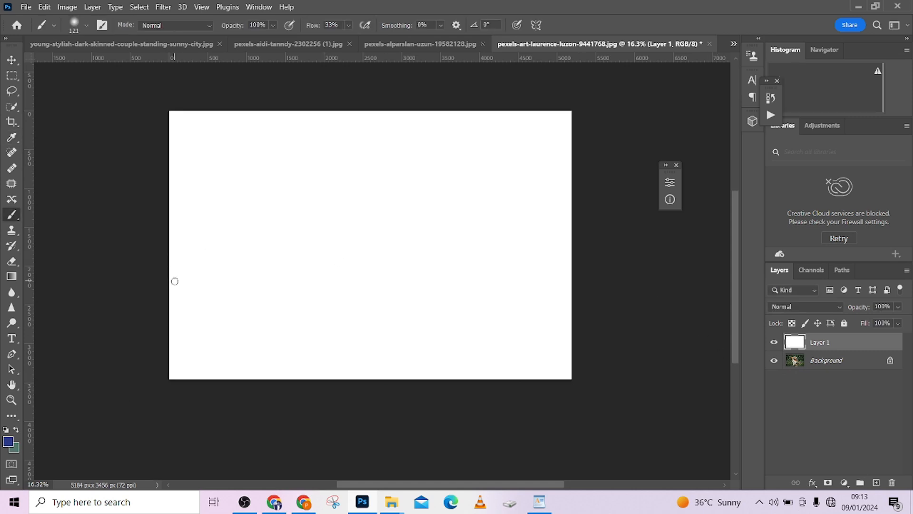
key("bracketleft")
key("bracketleft")
key("bracketleft")
key("bracketleft")
key("bracketleft")
left_click(8, 441)
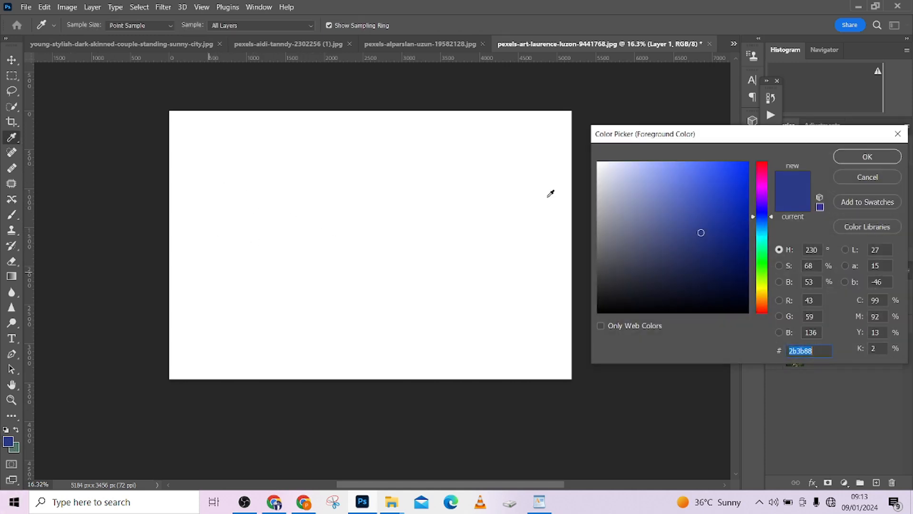
left_click_drag(600, 286, 687, 305)
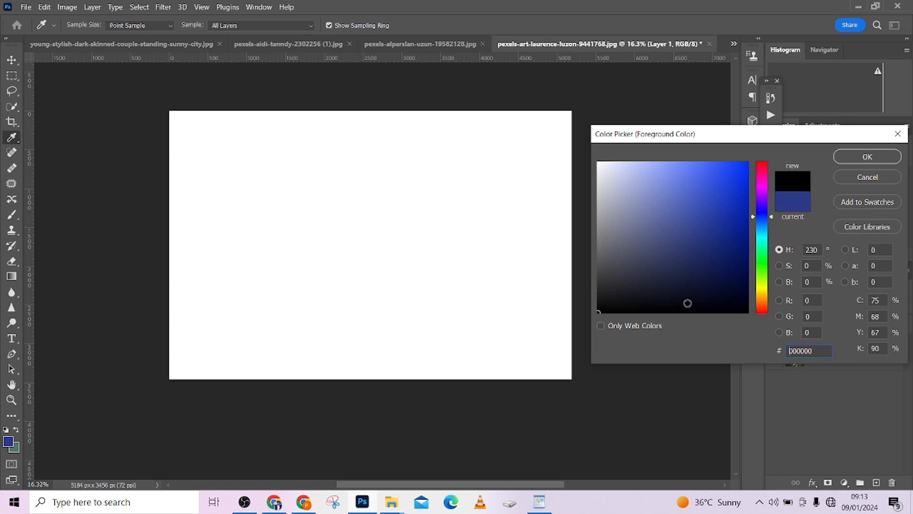
left_click(883, 157)
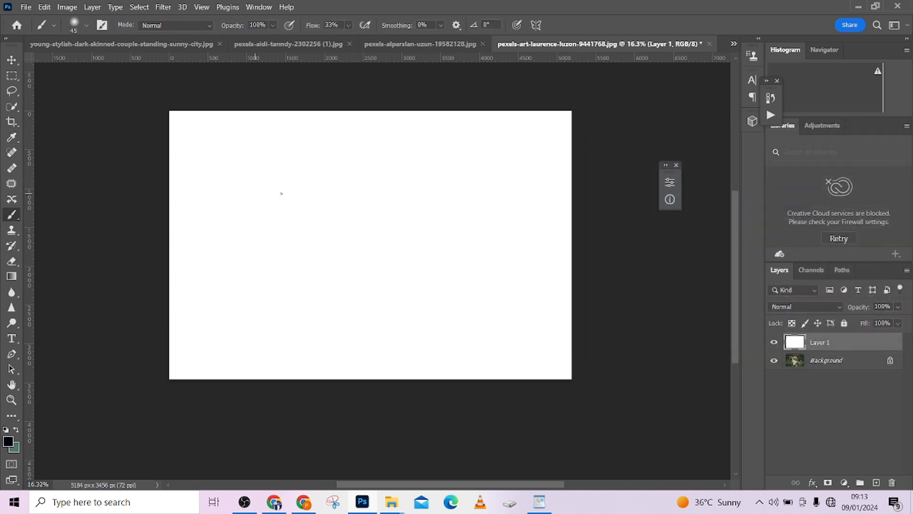
Step: Try painting a letter P on the white layer at 33% flow and undo it
mouse_move(304, 178)
left_mouse_down()
mouse_move(305, 266)
mouse_move(316, 167)
mouse_move(340, 186)
mouse_move(340, 207)
mouse_move(297, 215)
left_mouse_up()
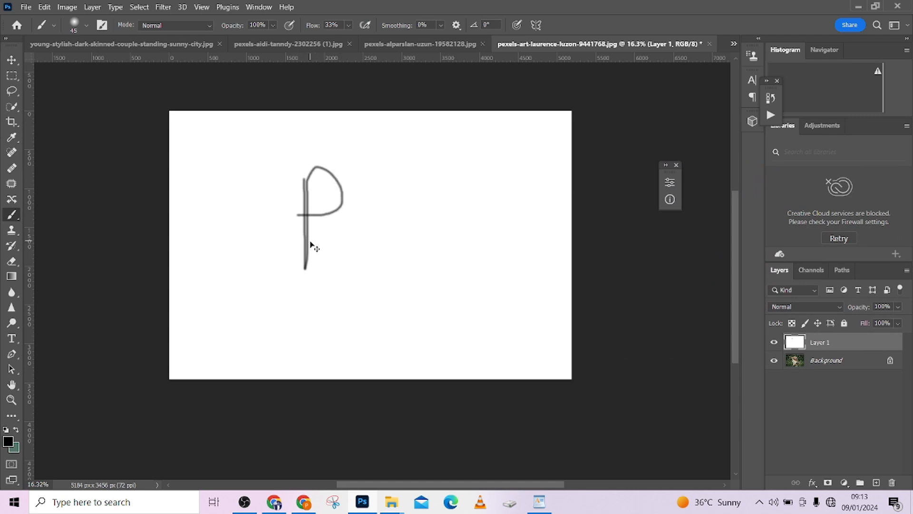
key("ctrl+z")
Step: Set the brush flow to 100%, paint a trial letter P without smoothing, and undo it
left_click_drag(314, 24, 362, 40)
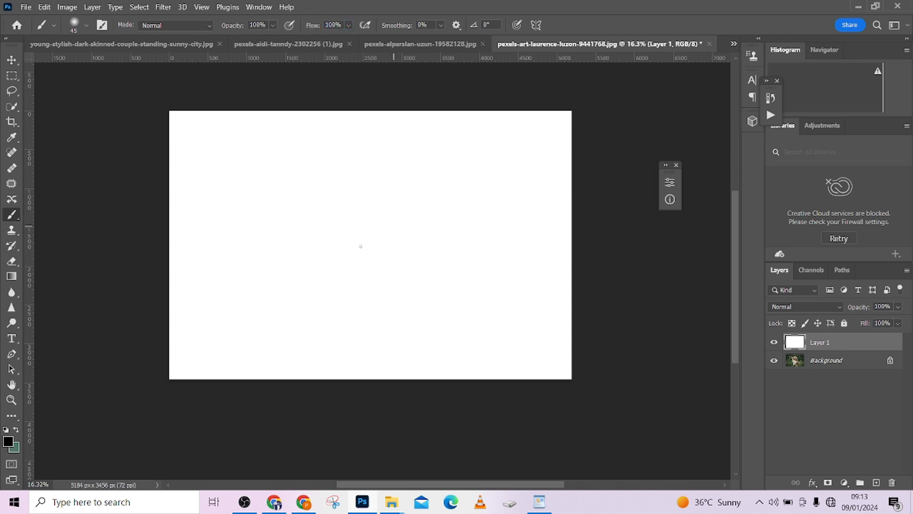
mouse_move(310, 275)
left_mouse_down()
mouse_move(310, 207)
mouse_move(324, 182)
mouse_move(343, 191)
mouse_move(349, 222)
mouse_move(311, 226)
left_mouse_up()
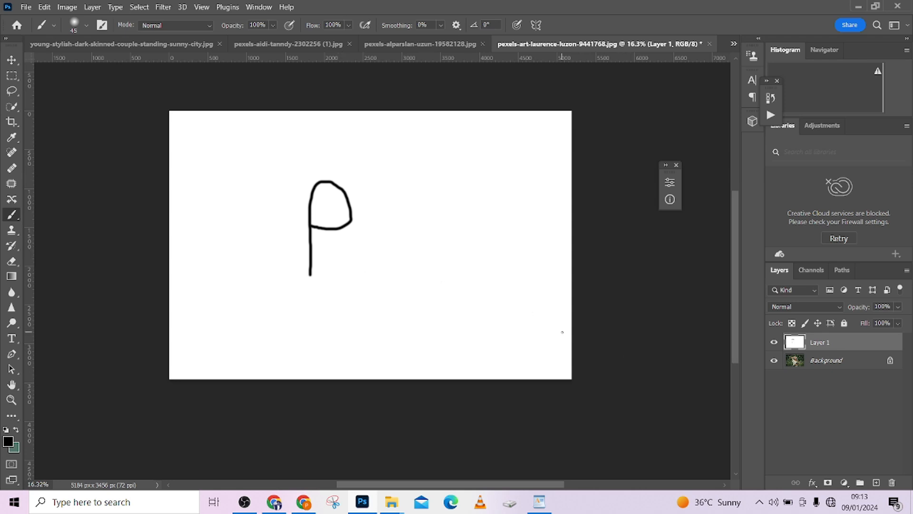
key("ctrl+z")
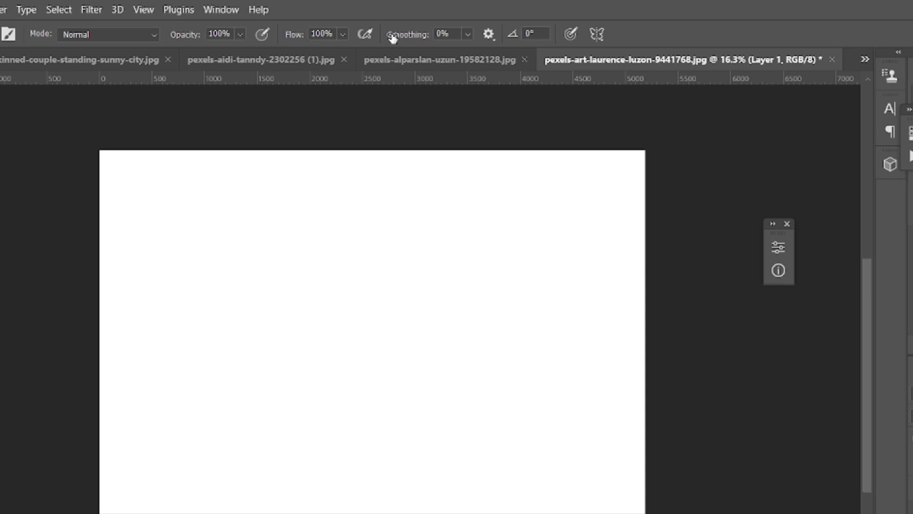
Step: Set the brush smoothing to 100%, paint a trial letter P on the white layer, and undo it
left_click_drag(385, 28, 416, 27)
left_click_drag(462, 50, 598, 45)
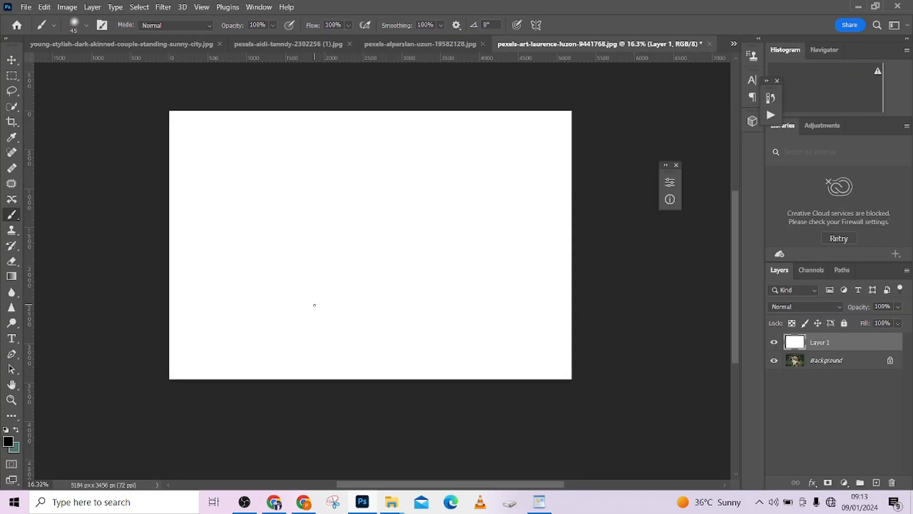
mouse_move(314, 305)
left_mouse_down()
mouse_move(322, 195)
mouse_move(340, 182)
mouse_move(363, 215)
mouse_move(357, 232)
mouse_move(322, 229)
left_mouse_up()
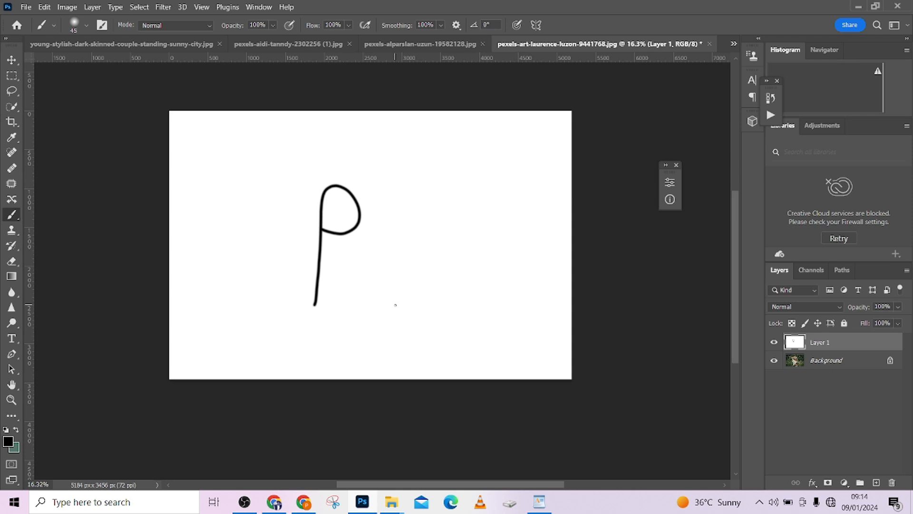
key("ctrl+z")
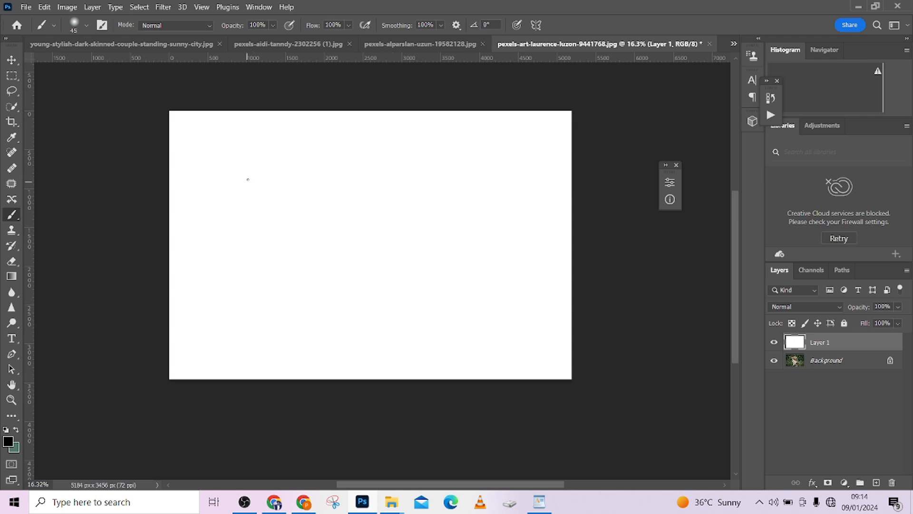
Step: Undo a trial scribble and handwrite a joined-up word starting with a large C on the white layer
mouse_move(248, 175)
left_mouse_down()
mouse_move(255, 228)
mouse_move(271, 226)
mouse_move(276, 185)
mouse_move(327, 191)
mouse_move(216, 190)
mouse_move(315, 196)
left_mouse_up()
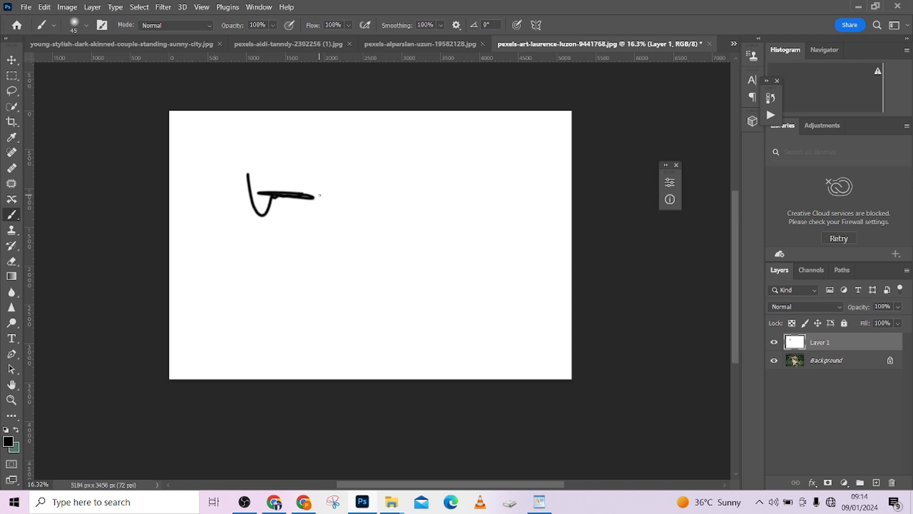
key("ctrl+z")
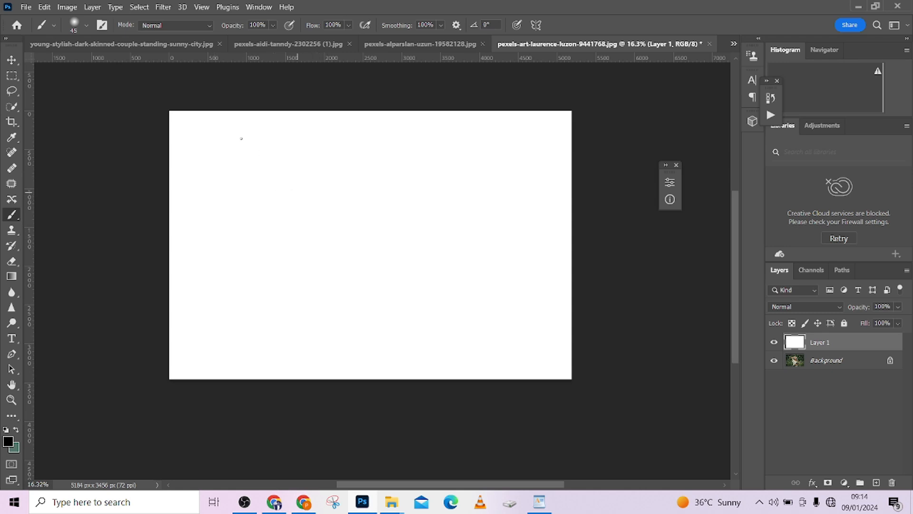
mouse_move(274, 152)
left_mouse_down()
mouse_move(217, 224)
mouse_move(276, 276)
mouse_move(337, 264)
mouse_move(354, 230)
mouse_move(321, 204)
mouse_move(318, 233)
mouse_move(340, 214)
mouse_move(373, 211)
mouse_move(385, 224)
mouse_move(363, 244)
mouse_move(355, 210)
mouse_move(386, 233)
left_mouse_up()
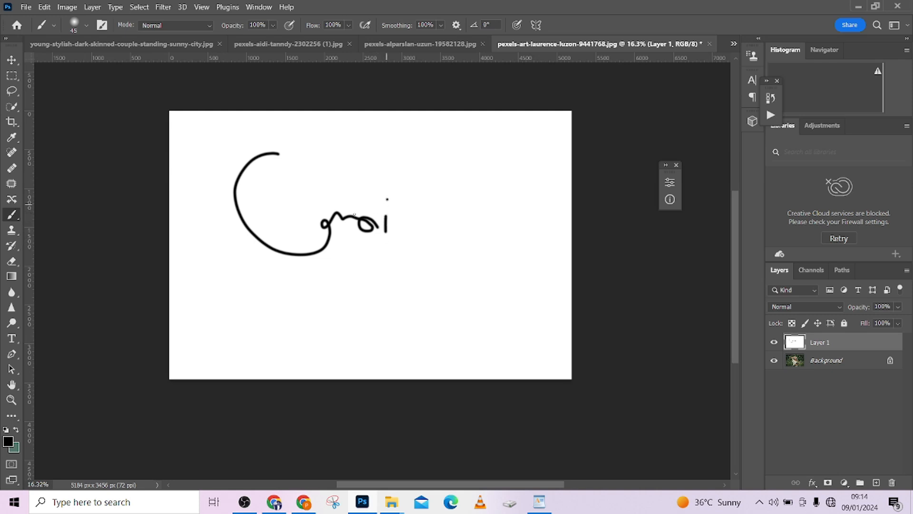
Step: Draw underline strokes beneath the handwritten word and delete the white layer
mouse_move(243, 224)
left_mouse_down()
mouse_move(422, 238)
mouse_move(257, 240)
left_mouse_up()
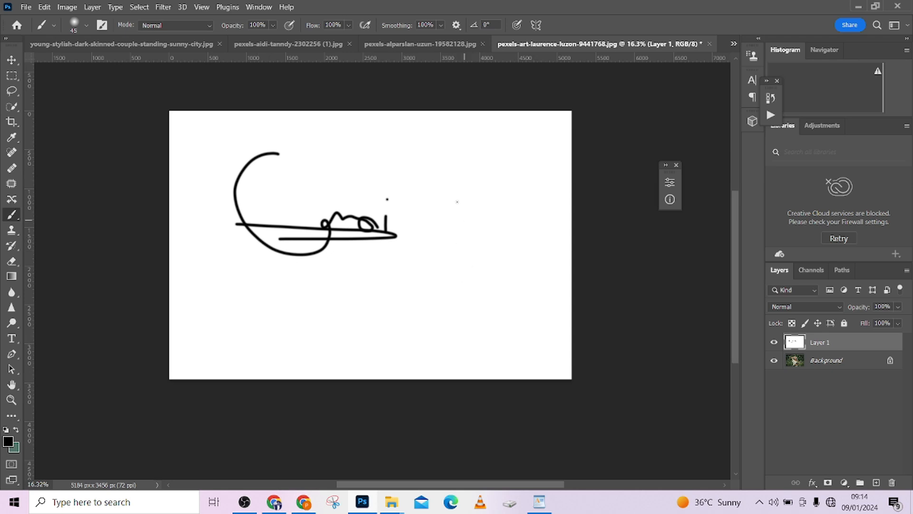
left_click_drag(888, 343, 893, 481)
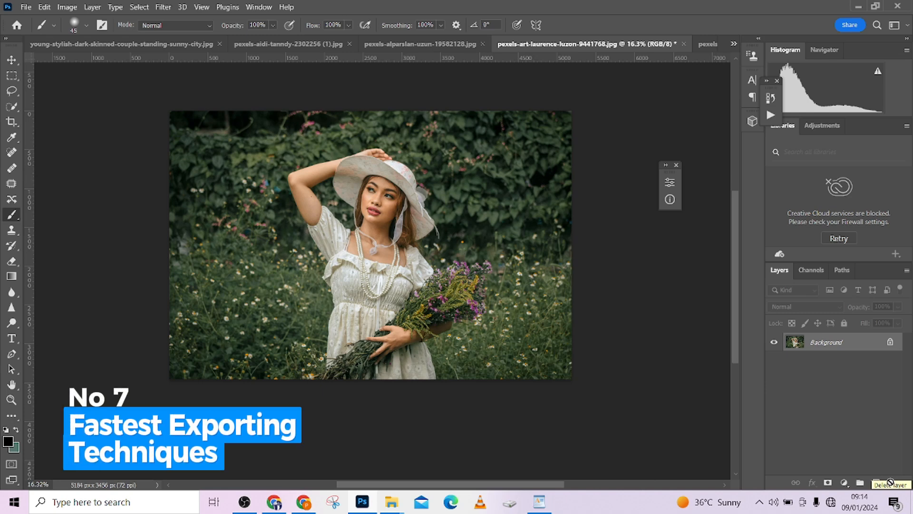
Step: Look through the document's export options and close them without exporting
left_click(26, 7)
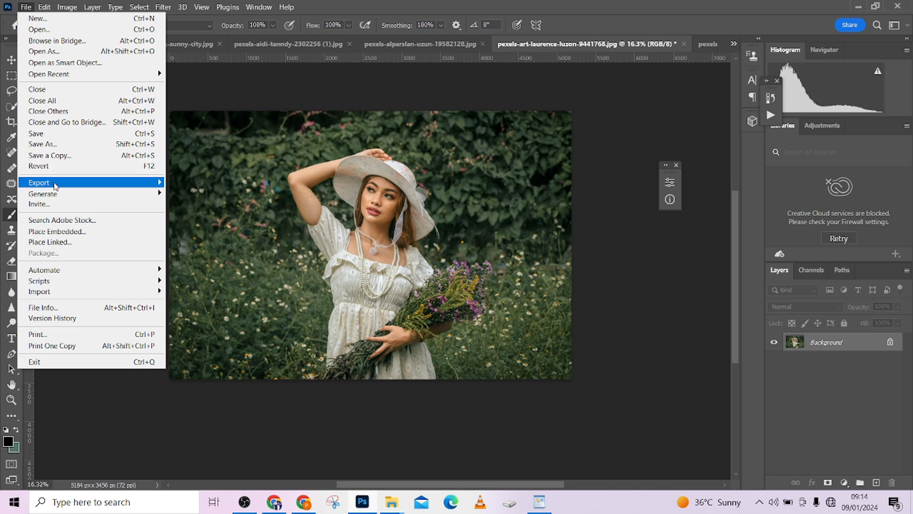
mouse_move(71, 183)
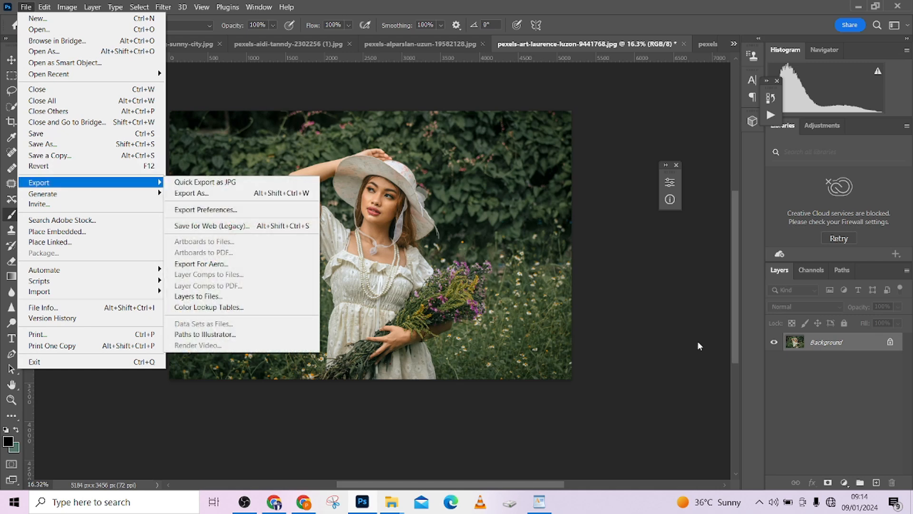
left_click(658, 321)
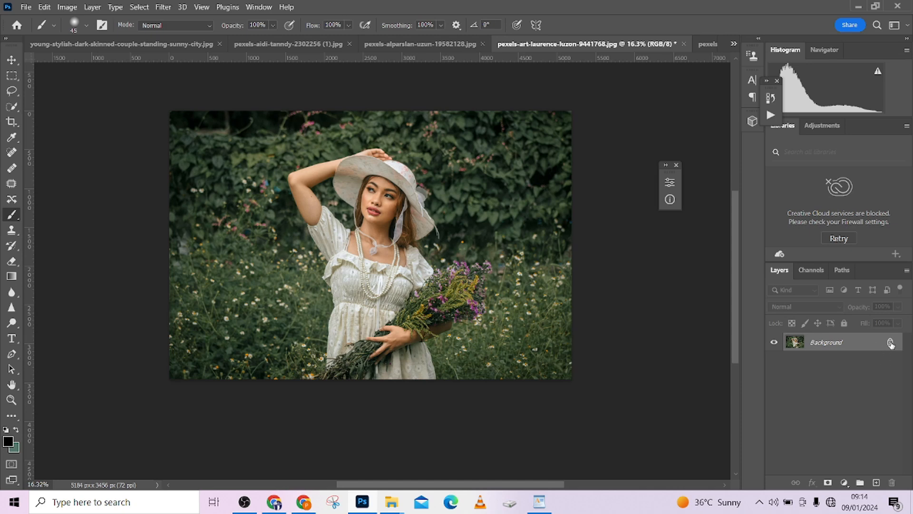
Step: Unlock the Background layer, start a quick export of it as JPG, and cancel the save
left_click(891, 343)
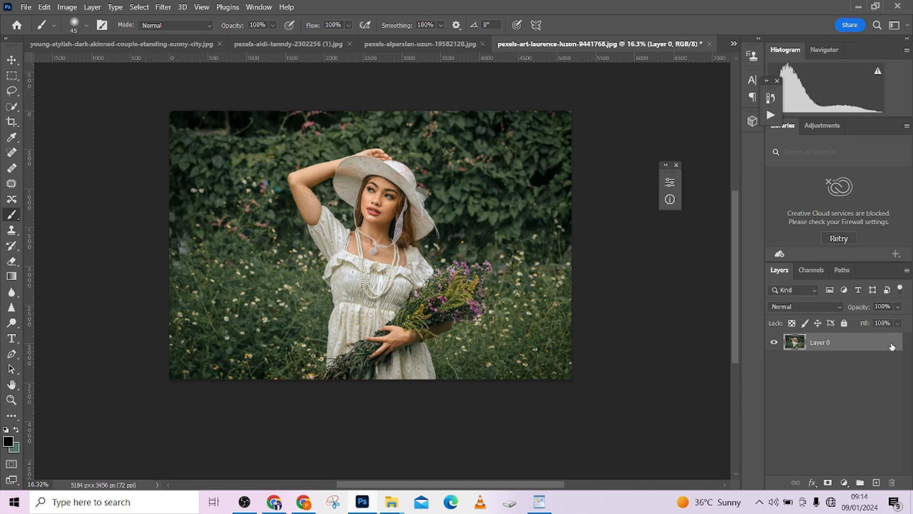
right_click(860, 344)
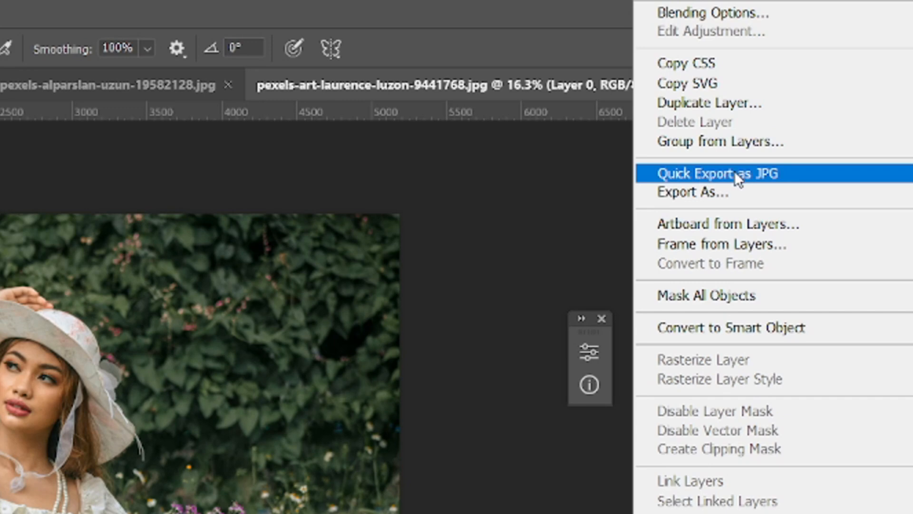
left_click(734, 173)
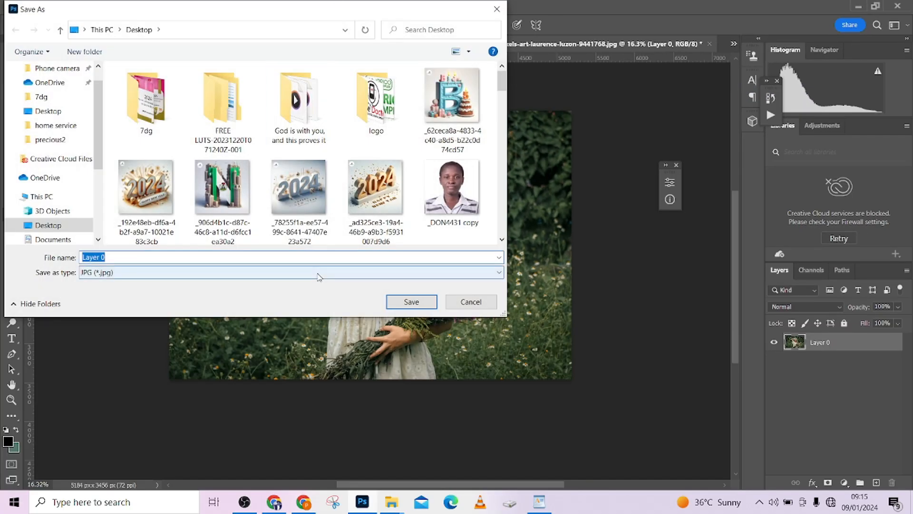
left_click(462, 302)
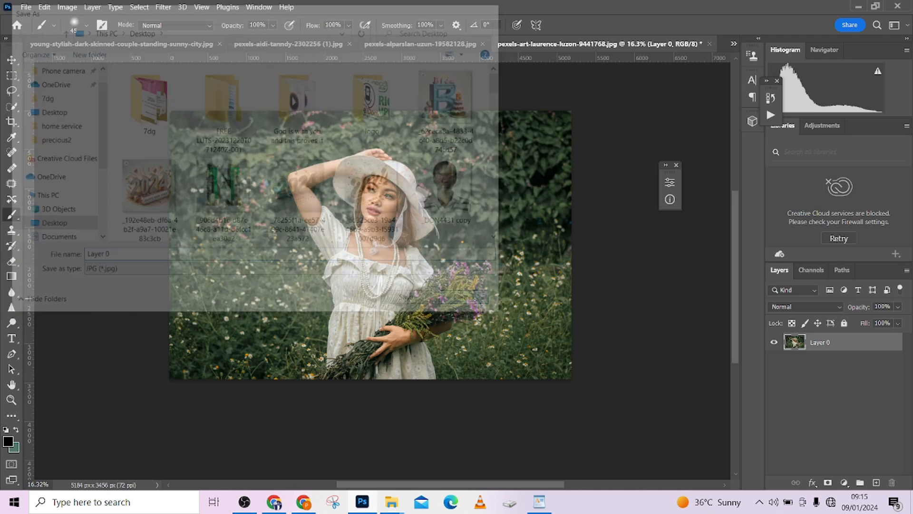
Step: Duplicate Layer 0 three times, group all four layers, and view the group's quick JPG export option without exporting
key("ctrl+j")
key("ctrl+j")
key("ctrl+j")
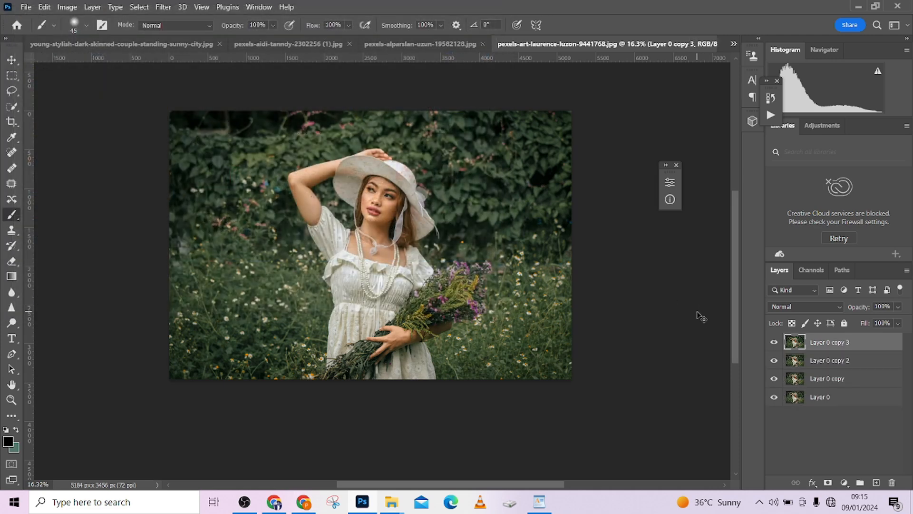
left_click(842, 399, "shift")
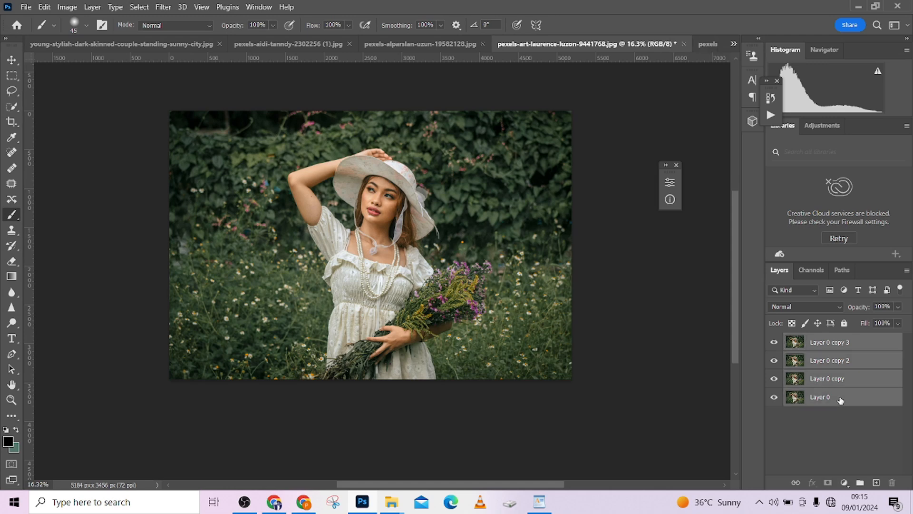
key("ctrl+g")
right_click(845, 340)
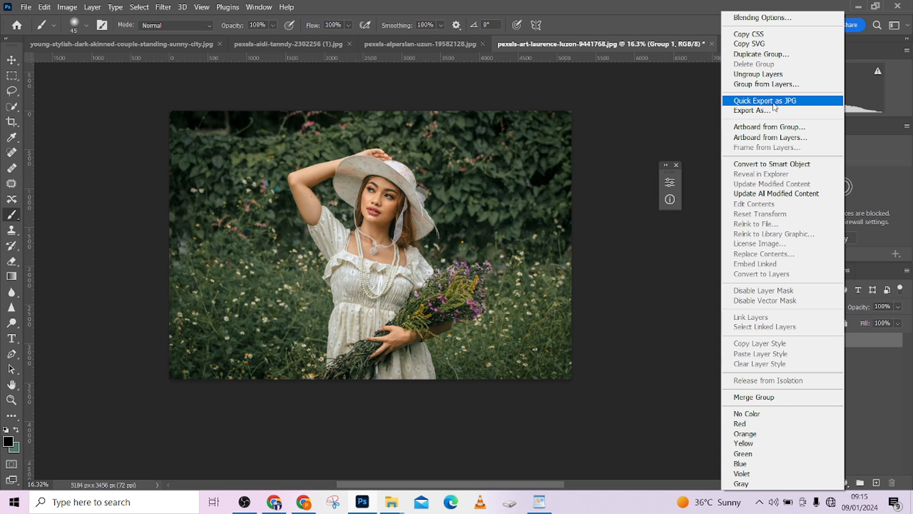
left_click(620, 144)
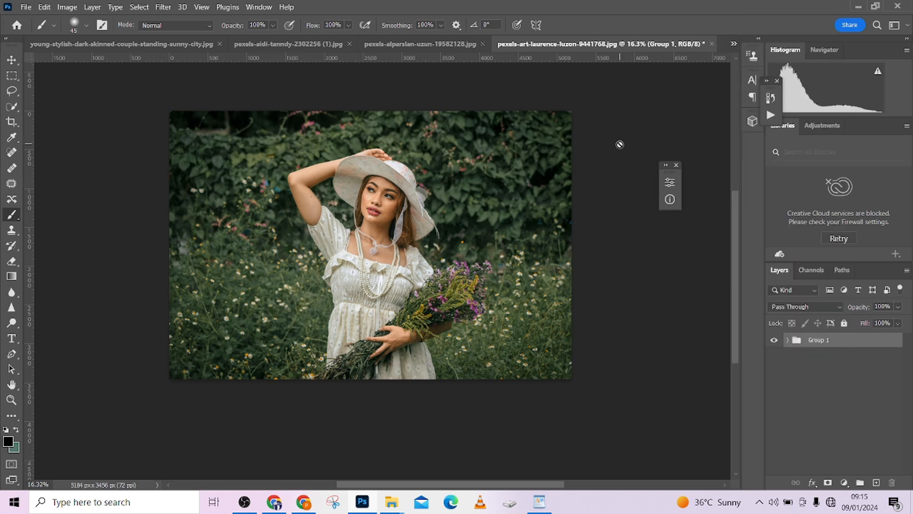
Step: Set the quick export format to JPG in the export preferences
left_click(45, 7)
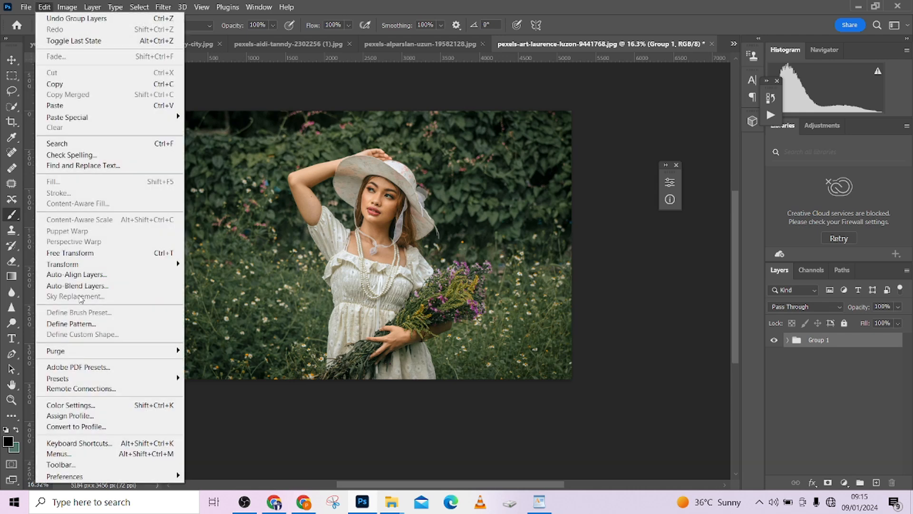
mouse_move(102, 476)
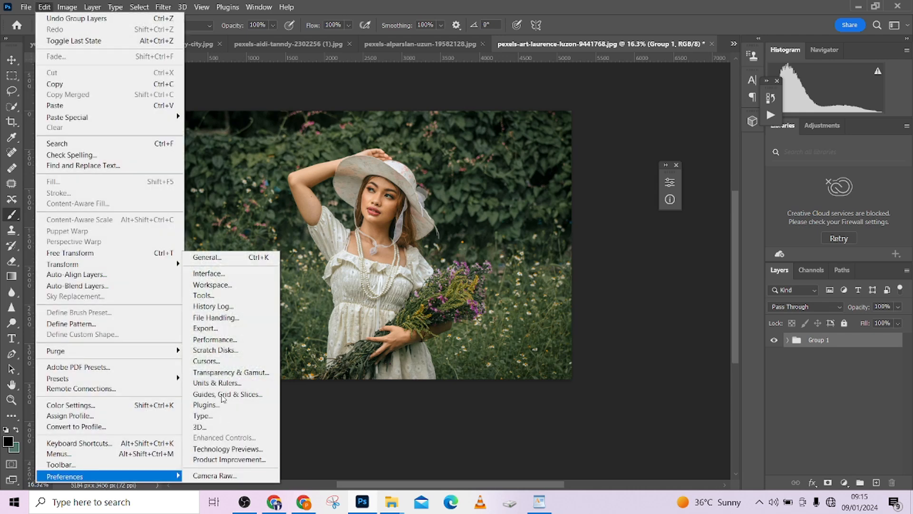
left_click(205, 328)
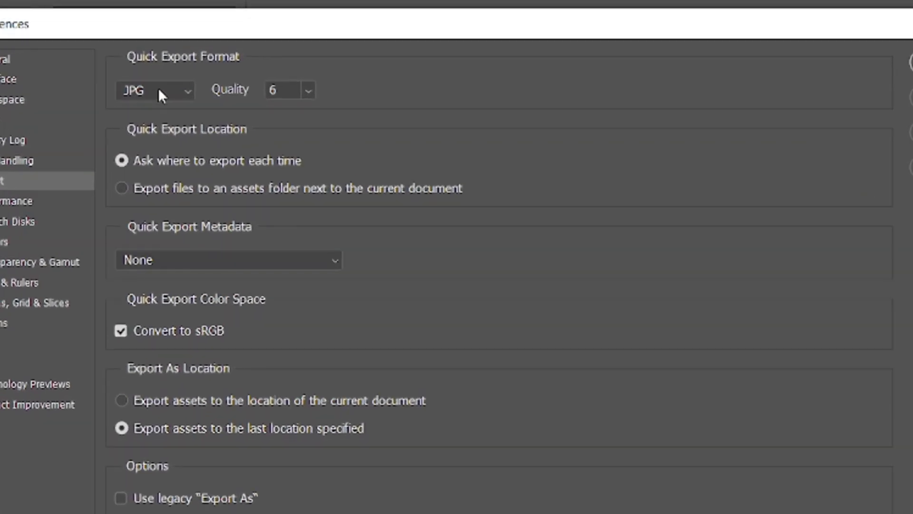
left_click(269, 71)
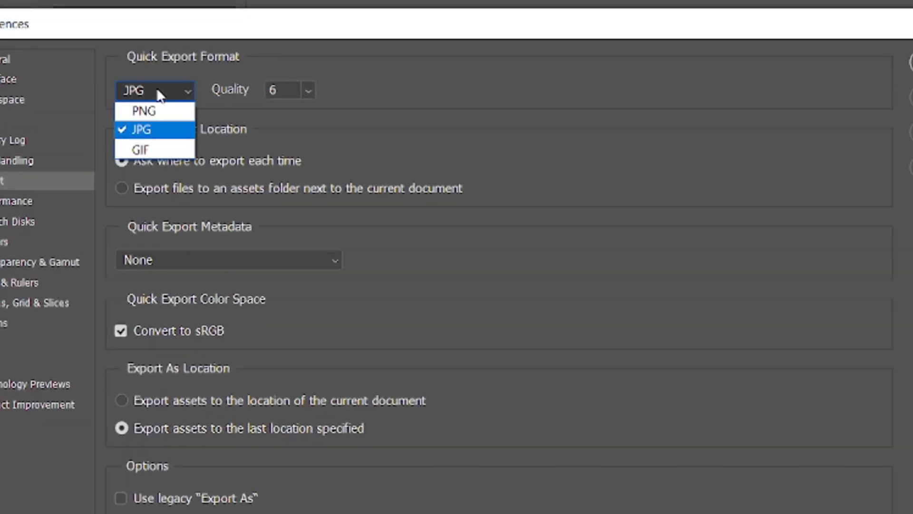
left_click(152, 132)
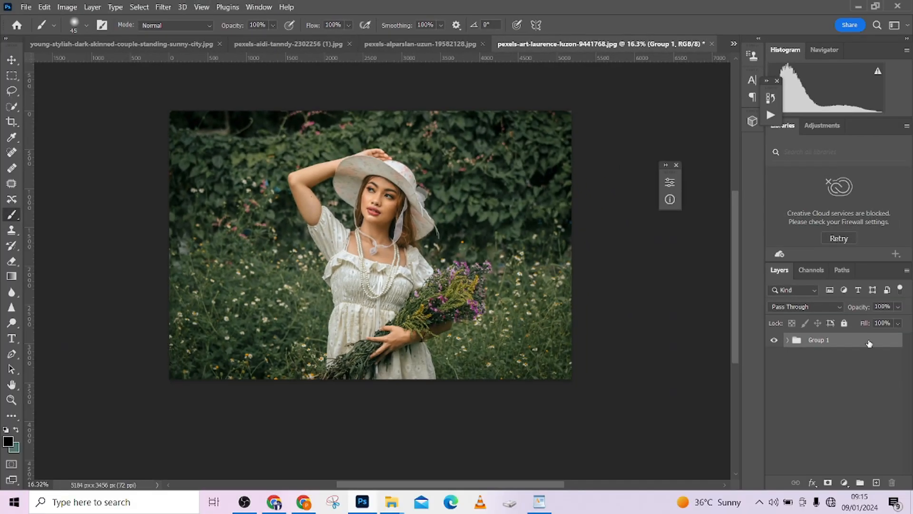
Step: Check the group's quick JPG export option without exporting, and ungroup the layers
right_click(868, 340)
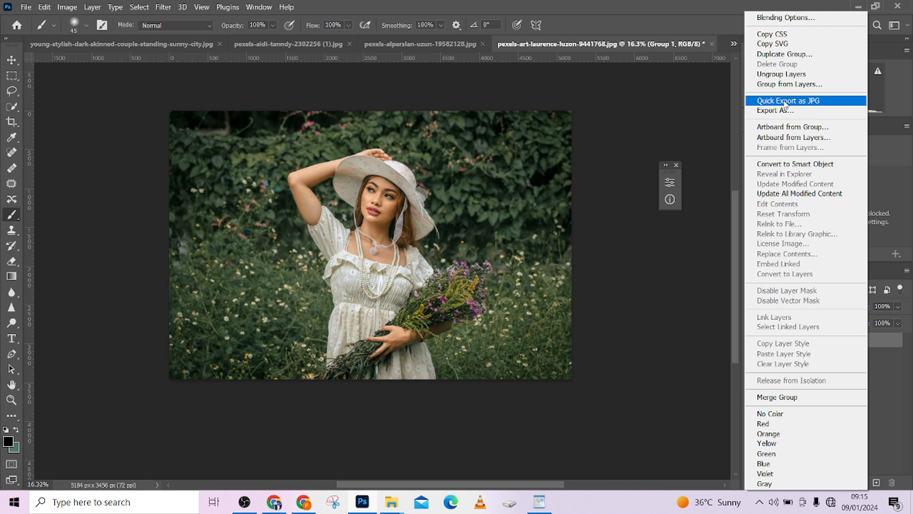
left_click(626, 113)
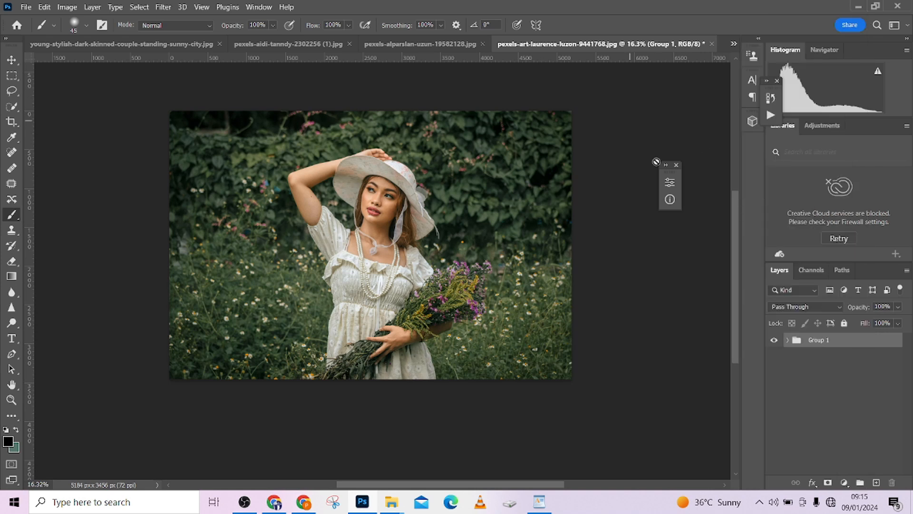
key("ctrl+shift+g")
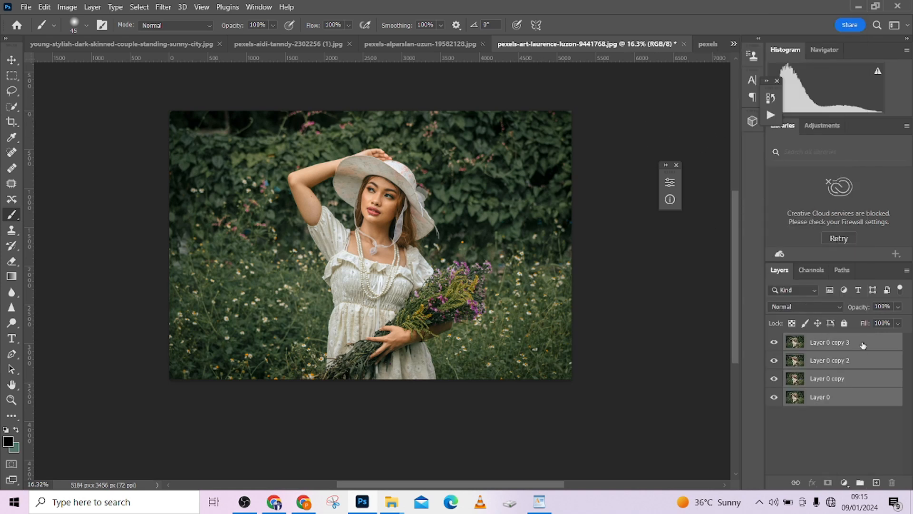
Step: Delete the three duplicate layers and flatten the image
left_click(863, 344)
left_click(873, 371, "shift")
left_click_drag(873, 372, 893, 482)
right_click(868, 338)
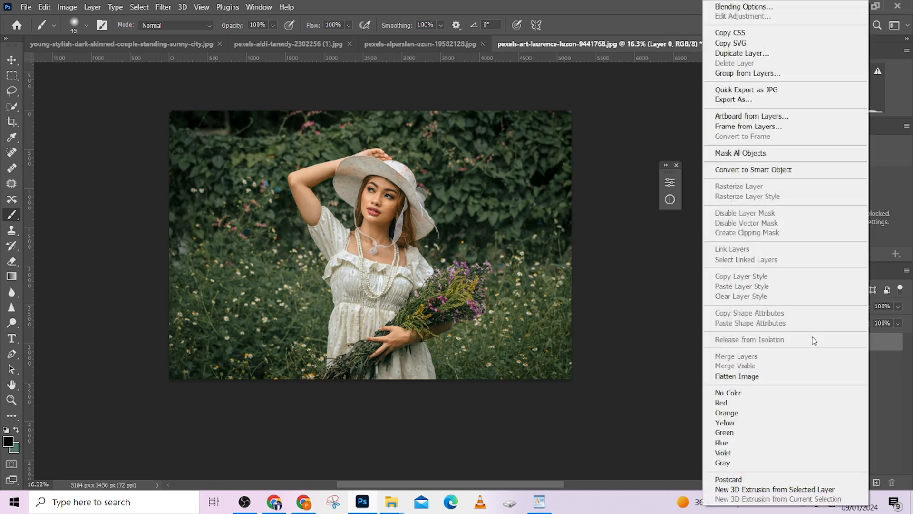
left_click(775, 376)
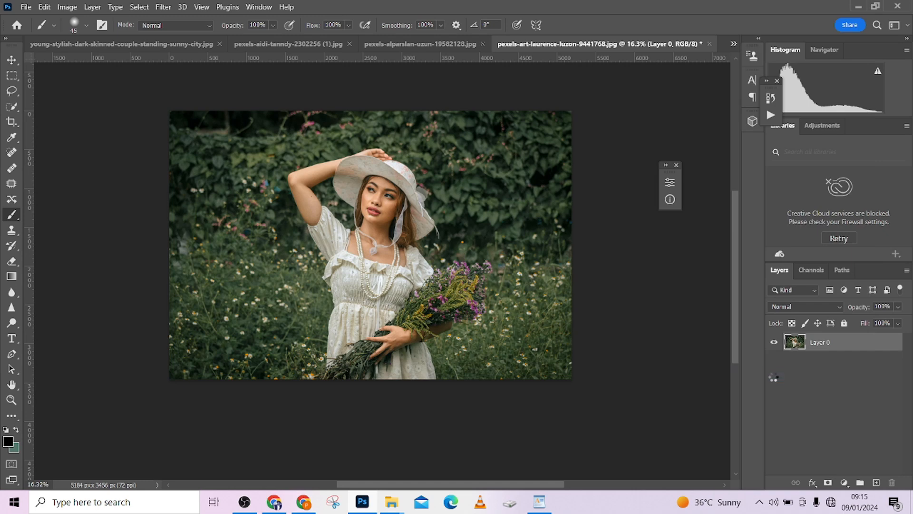
Step: In the couple photo, add a Curves adjustment layer raised from input 112 to output 135, and invert its mask
left_click(432, 44)
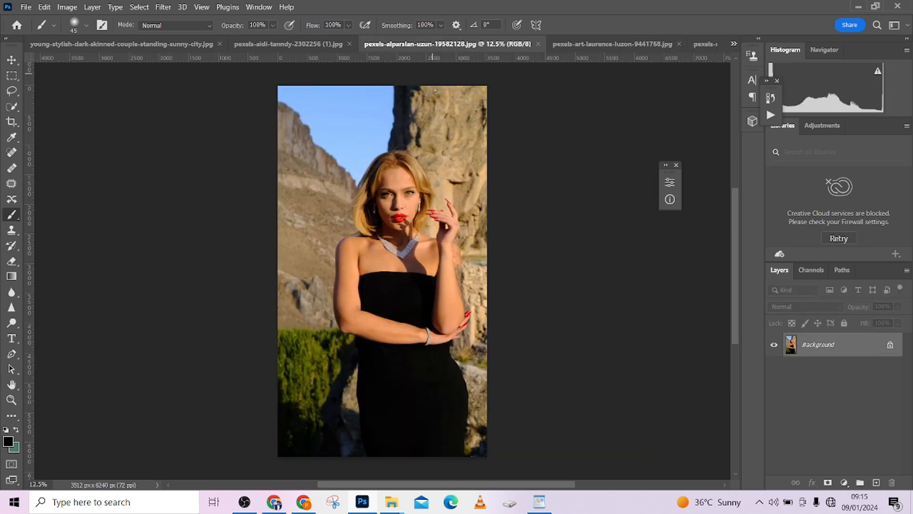
left_click(287, 44)
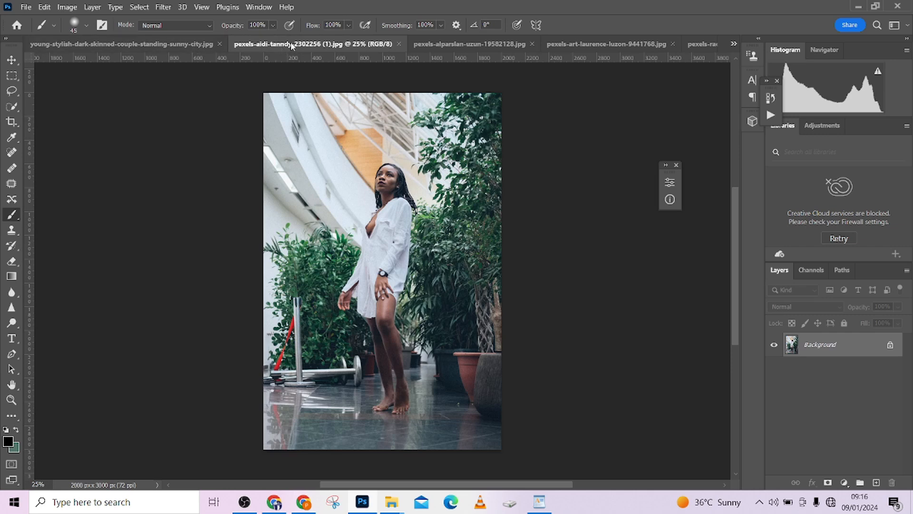
left_click(183, 44)
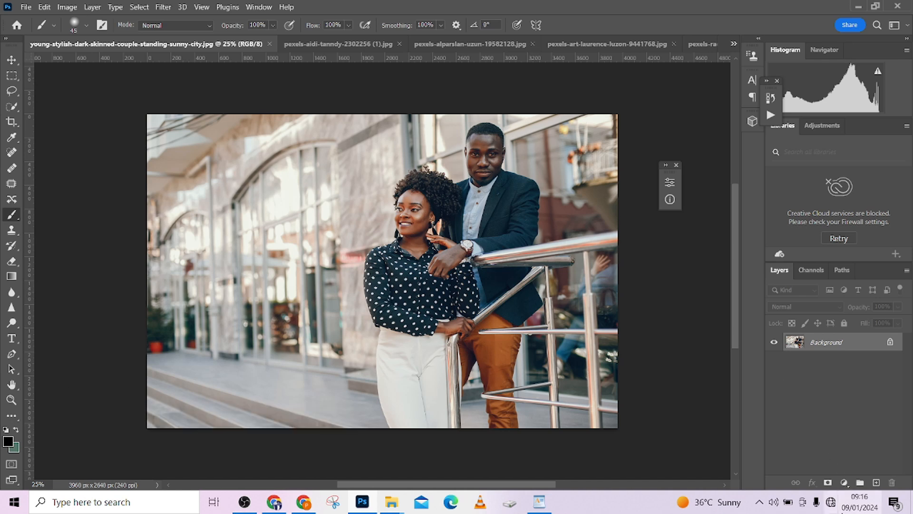
left_click(844, 482)
left_click(820, 336)
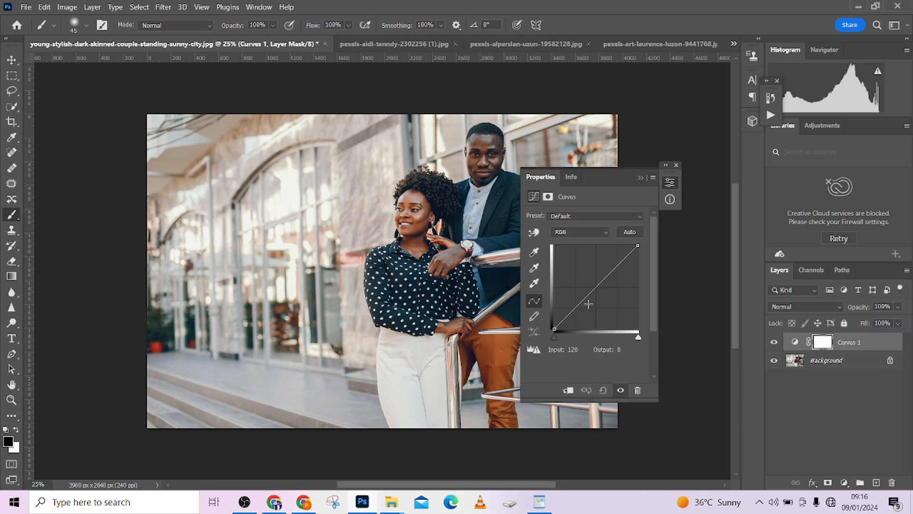
left_click_drag(591, 293, 592, 284)
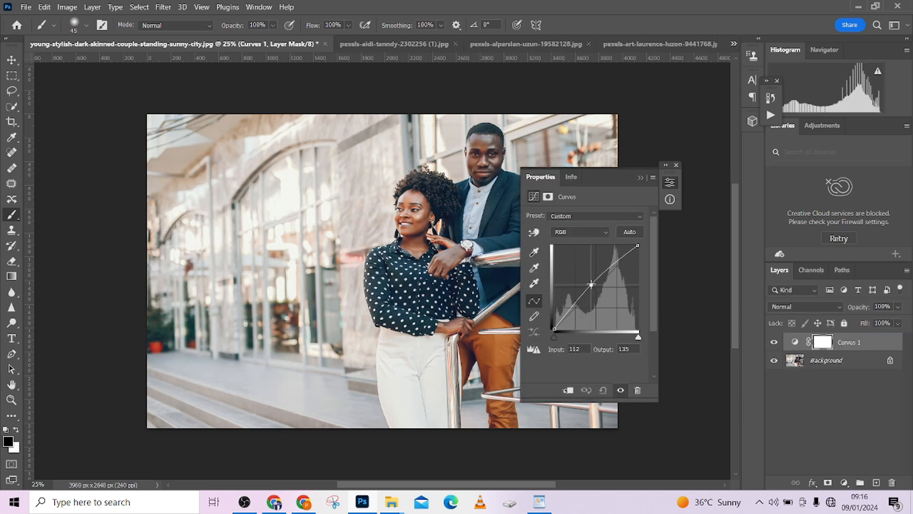
left_click(641, 178)
key("ctrl+i")
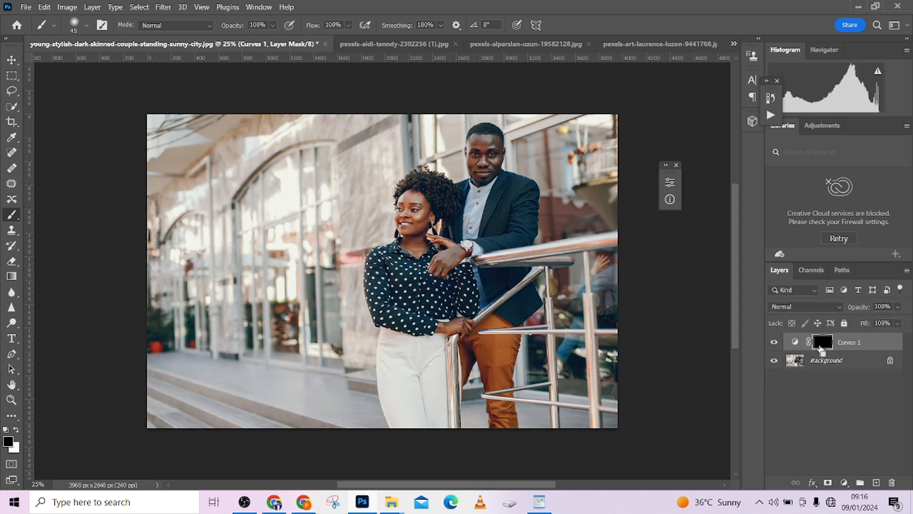
Step: Paint over the man's face in white on the Curves mask with a soft brush reduced to about 100 px
scroll(472, 177, "up", 3)
left_click_drag(504, 134, 517, 136)
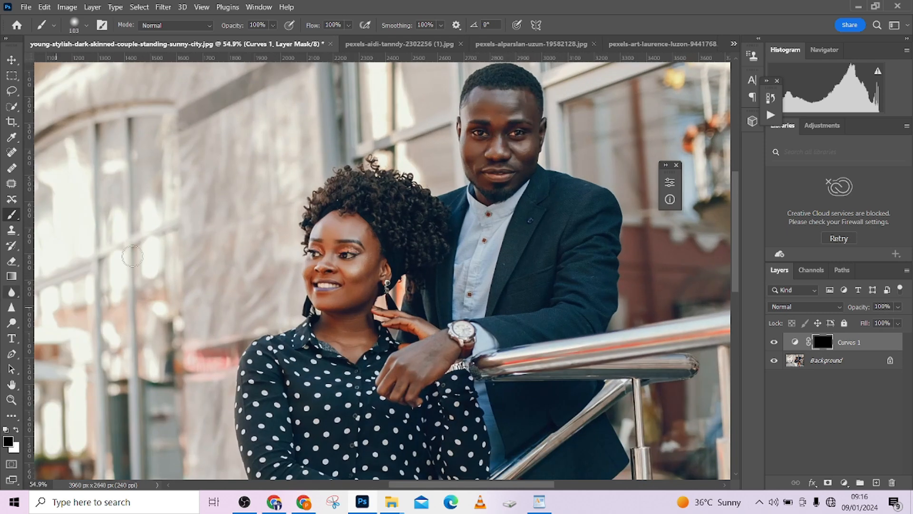
key("x")
key("bracketright")
key("bracketright")
key("bracketright")
key("bracketright")
key("bracketright")
key("bracketright")
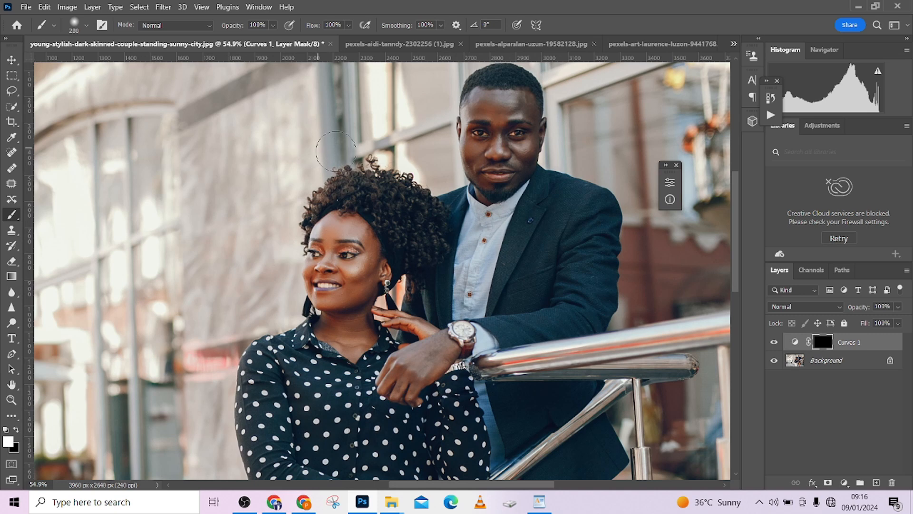
key("bracketleft")
key("bracketleft")
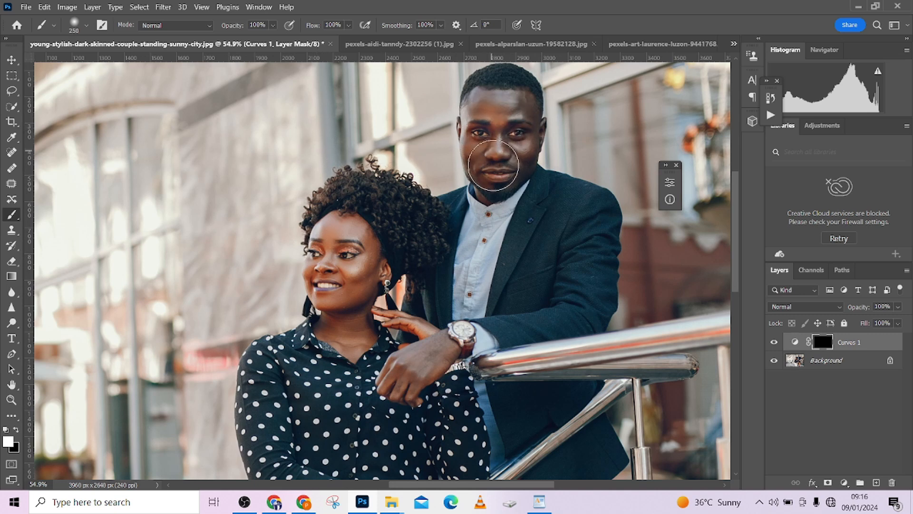
key("bracketleft")
key("bracketleft")
key("bracketleft")
key("bracketleft")
key("bracketleft")
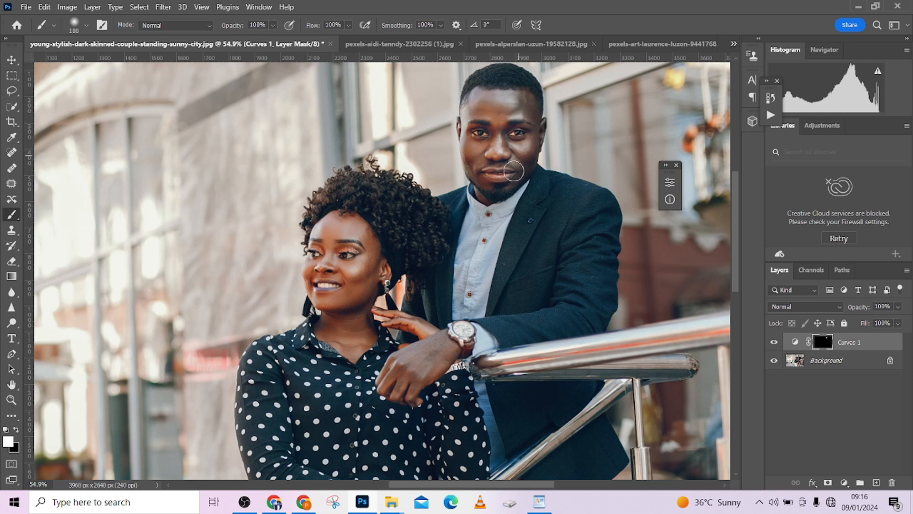
key("bracketright")
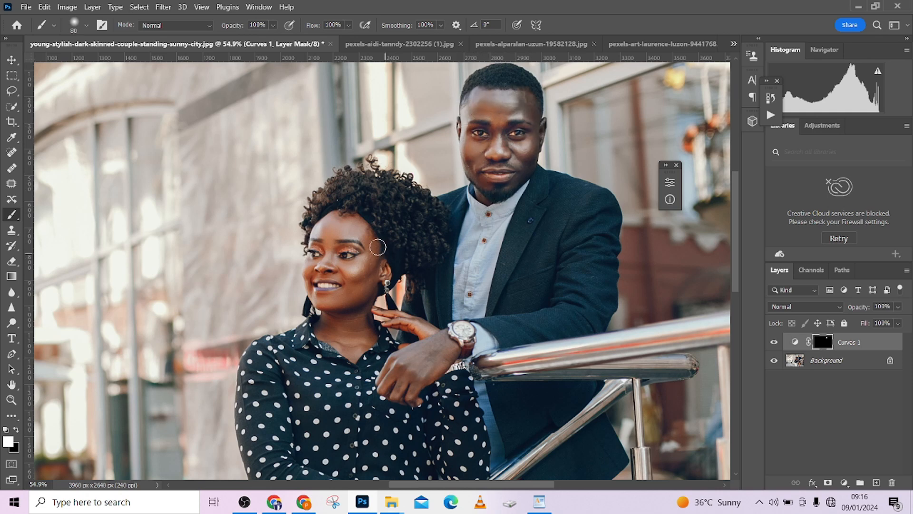
Step: Paint over the woman's face in white on the Curves mask, and reduce the brush to 78 px
mouse_move(322, 284)
left_mouse_down()
mouse_move(336, 335)
mouse_move(355, 339)
mouse_move(351, 274)
mouse_move(383, 268)
mouse_move(350, 229)
mouse_move(336, 261)
mouse_move(389, 264)
left_mouse_up()
key("bracketleft")
key("bracketleft")
key("bracketleft")
key("bracketleft")
key("bracketleft")
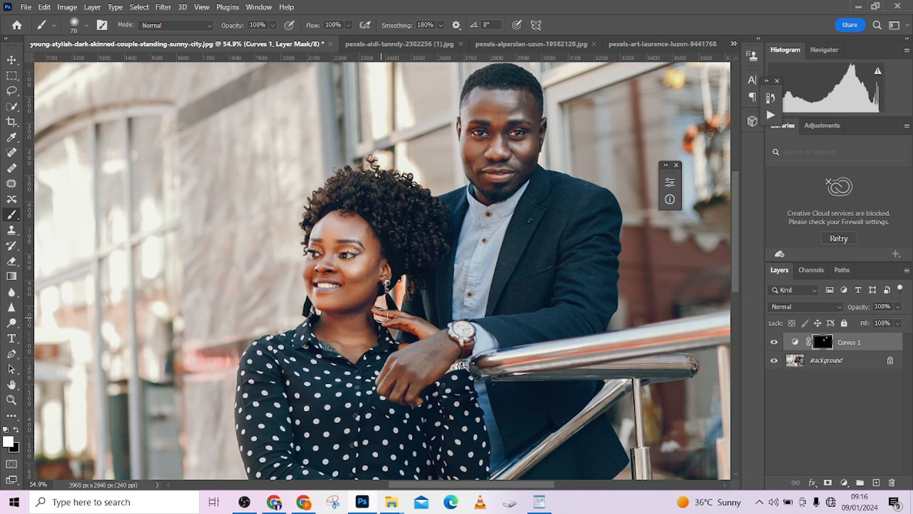
Step: Paint over the man's hand and the woman's upper chest in white on the Curves mask
mouse_move(396, 367)
left_mouse_down()
mouse_move(402, 385)
mouse_move(408, 370)
mouse_move(453, 346)
mouse_move(409, 394)
mouse_move(430, 351)
mouse_move(409, 358)
mouse_move(394, 390)
left_mouse_up()
left_click_drag(445, 340, 425, 390)
key("bracketleft")
key("bracketleft")
left_click_drag(339, 328, 350, 343)
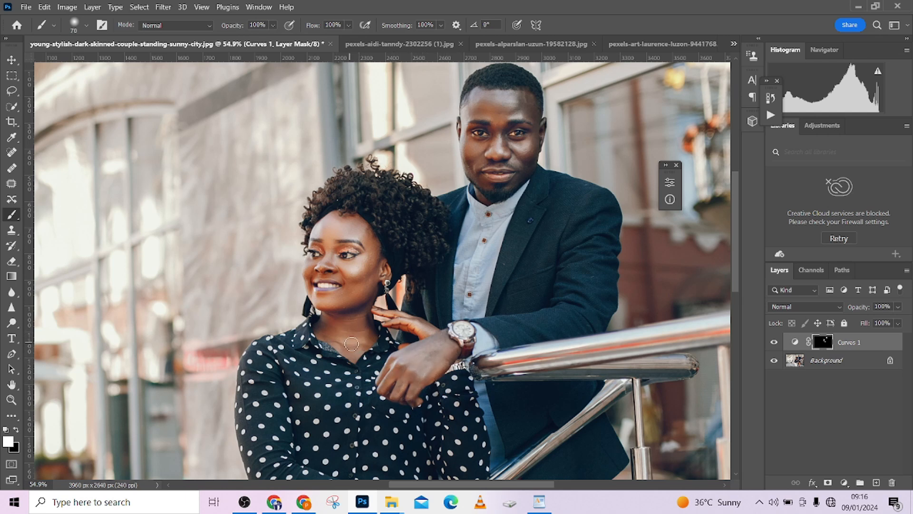
Step: Paint over the woman's lower hand and neck on the Curves mask, setting the brush smoothing to 0%
scroll(412, 347, "down", 3)
scroll(412, 347, "down", 1)
scroll(433, 371, "up", 5)
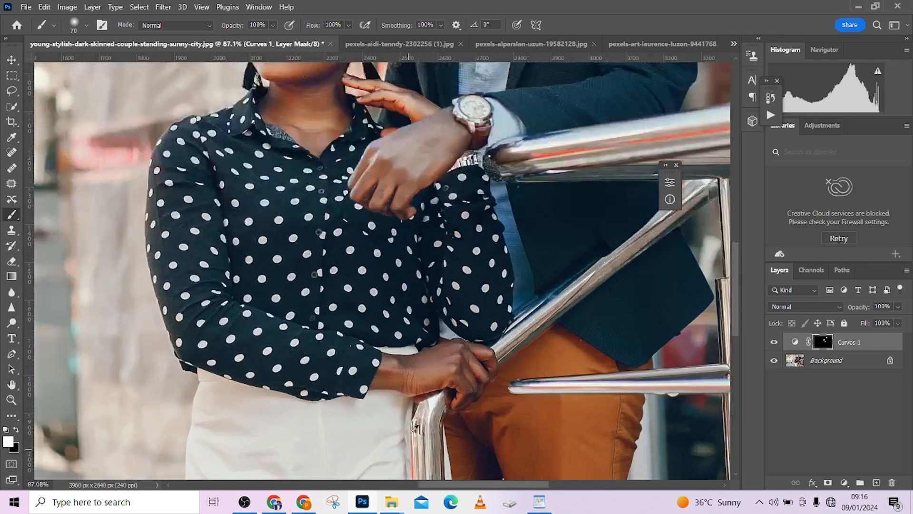
mouse_move(441, 371)
left_mouse_down()
mouse_move(391, 363)
mouse_move(389, 352)
mouse_move(381, 375)
mouse_move(459, 368)
mouse_move(471, 383)
mouse_move(488, 354)
mouse_move(457, 351)
mouse_move(455, 342)
mouse_move(477, 348)
left_mouse_up()
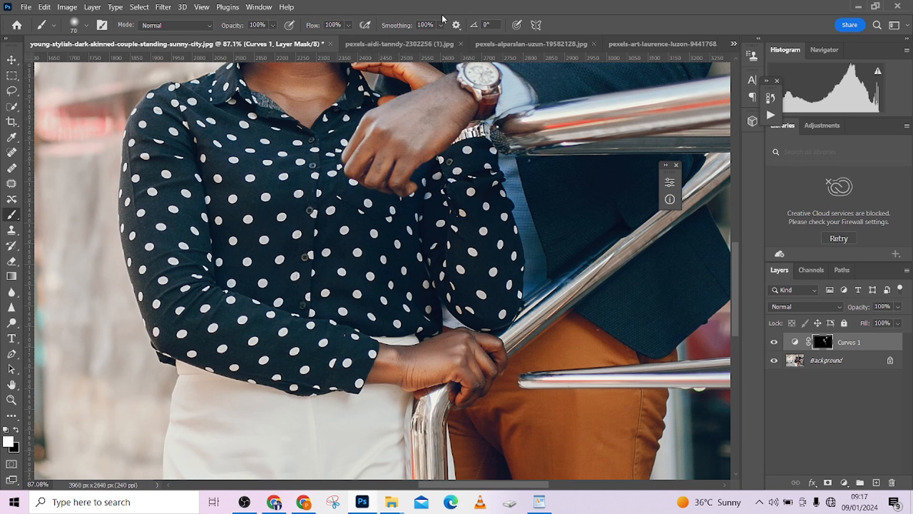
mouse_move(411, 28)
left_mouse_down()
mouse_move(364, 26)
mouse_move(409, 26)
mouse_move(383, 26)
left_mouse_up()
mouse_move(401, 371)
left_mouse_down()
mouse_move(403, 360)
mouse_move(493, 354)
mouse_move(472, 386)
mouse_move(459, 356)
mouse_move(392, 358)
mouse_move(484, 387)
mouse_move(481, 376)
mouse_move(457, 458)
mouse_move(461, 490)
left_mouse_up()
mouse_move(470, 275)
left_mouse_down()
mouse_move(446, 272)
mouse_move(455, 255)
mouse_move(388, 233)
mouse_move(442, 247)
mouse_move(413, 257)
left_mouse_up()
mouse_move(281, 272)
left_mouse_down()
mouse_move(322, 261)
mouse_move(280, 253)
left_mouse_up()
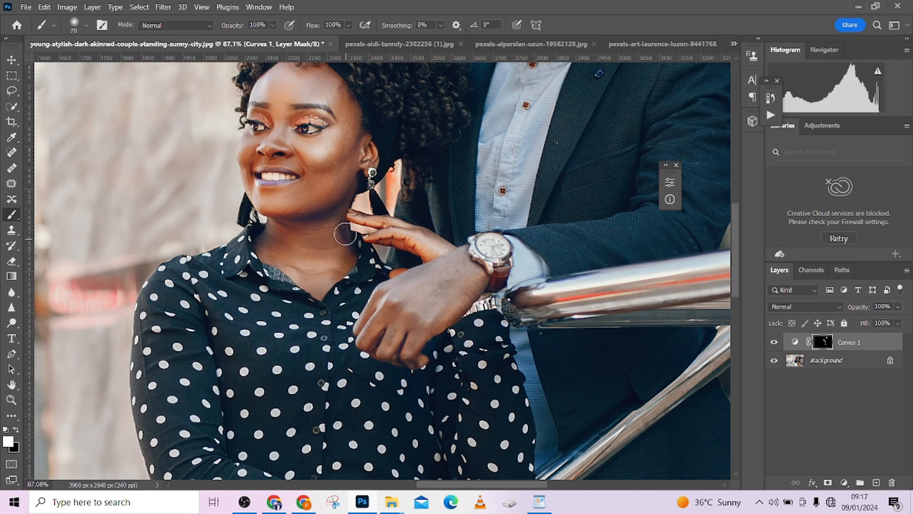
Step: Enlarge the brush to 101 px and refine the white areas over both faces on the Curves mask
left_click_drag(322, 217, 314, 306)
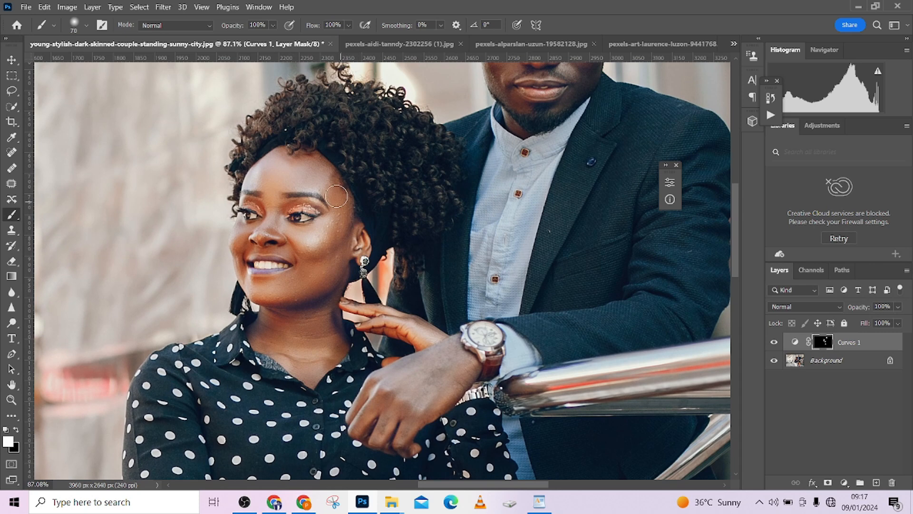
right_click(335, 232)
left_click_drag(308, 223, 316, 222)
mouse_move(291, 171)
left_mouse_down()
mouse_move(318, 178)
mouse_move(258, 179)
mouse_move(243, 251)
mouse_move(261, 278)
mouse_move(287, 302)
mouse_move(344, 237)
left_mouse_up()
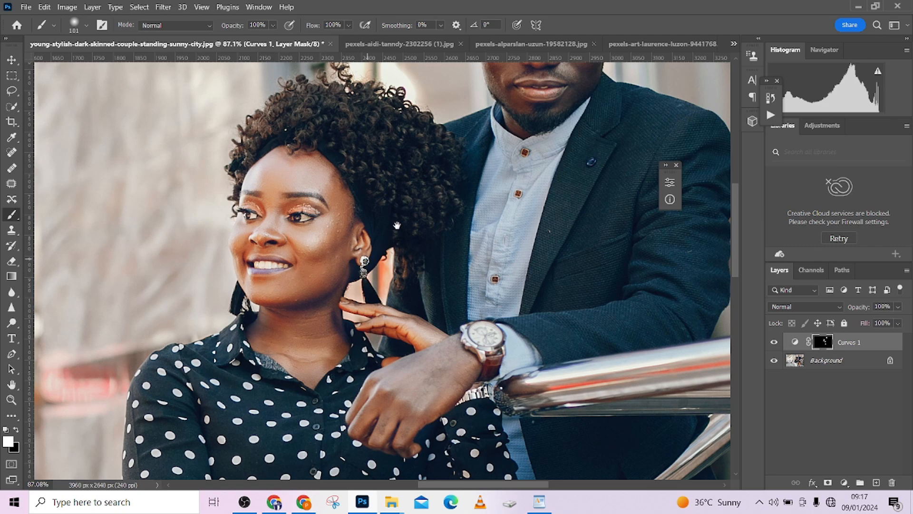
left_click_drag(425, 194, 303, 394)
mouse_move(403, 166)
left_mouse_down()
mouse_move(460, 178)
mouse_move(462, 239)
mouse_move(450, 284)
mouse_move(425, 248)
mouse_move(418, 301)
mouse_move(400, 312)
mouse_move(371, 256)
mouse_move(382, 199)
mouse_move(406, 205)
left_mouse_up()
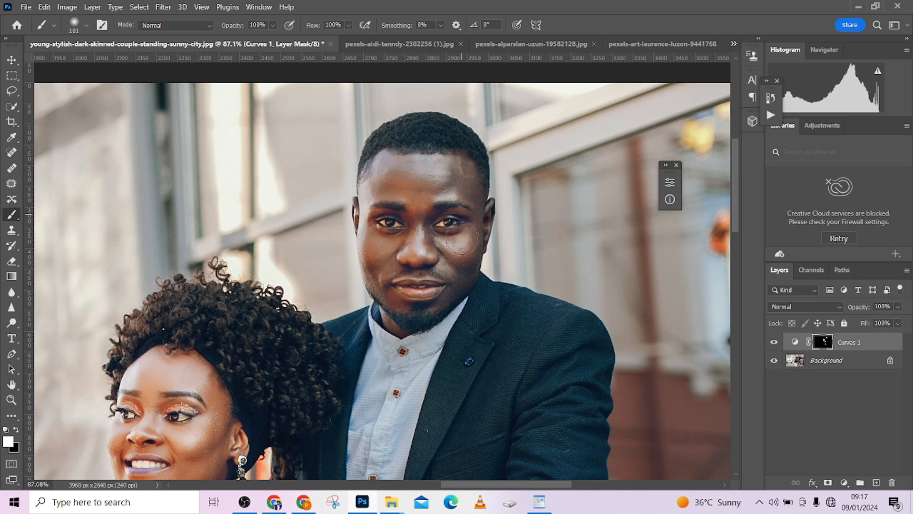
scroll(418, 221, "down", 5)
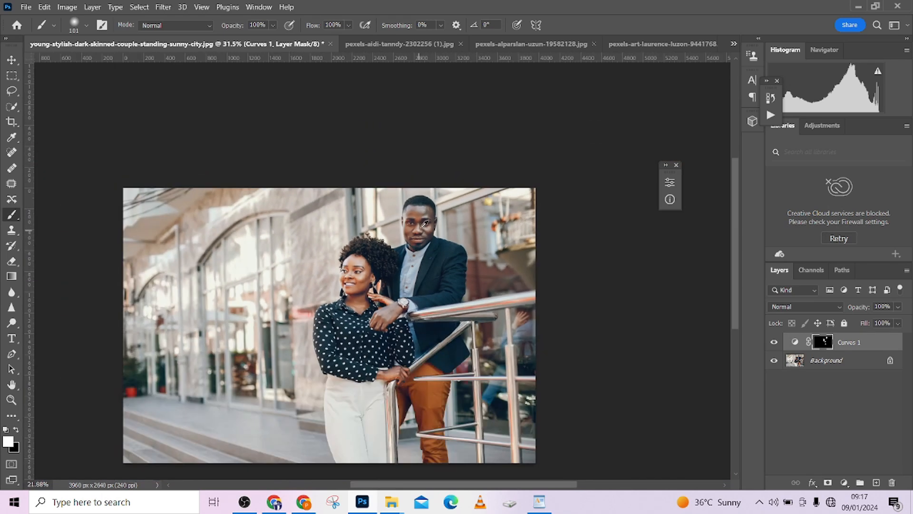
Step: Add a Hue/Saturation adjustment layer with Saturation +48, and replace its mask with a copy of the Curves mask
left_click(844, 483)
left_click(852, 367)
left_click_drag(593, 286, 612, 282)
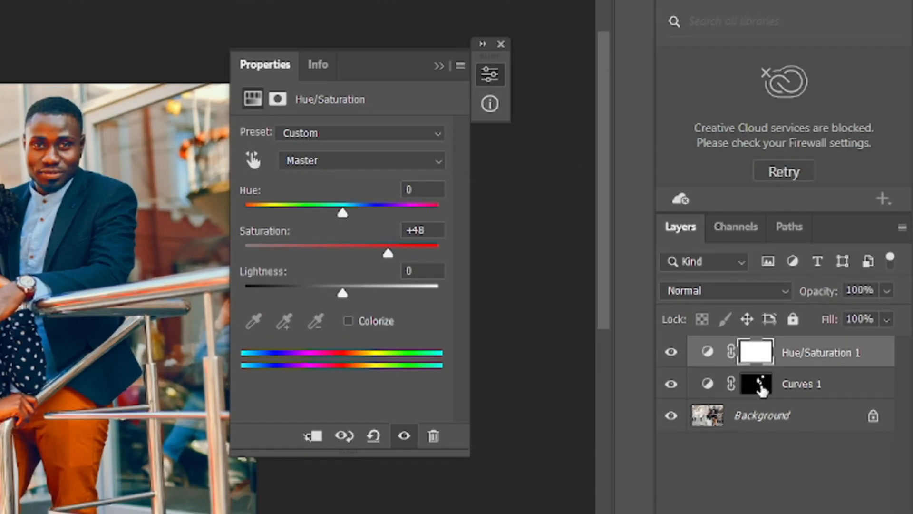
left_click_drag(760, 388, 760, 355)
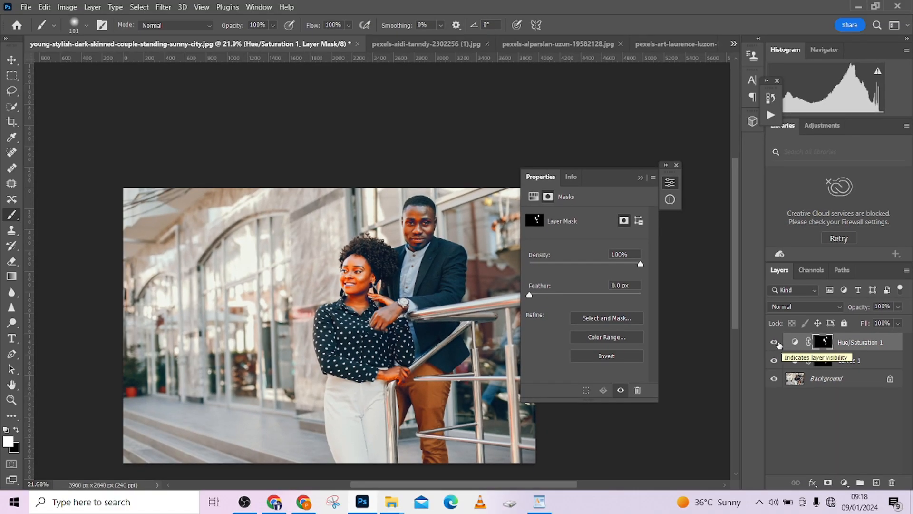
Step: Compare the couple photo with and without the Hue/Saturation layer
left_click(671, 352)
left_click(776, 343)
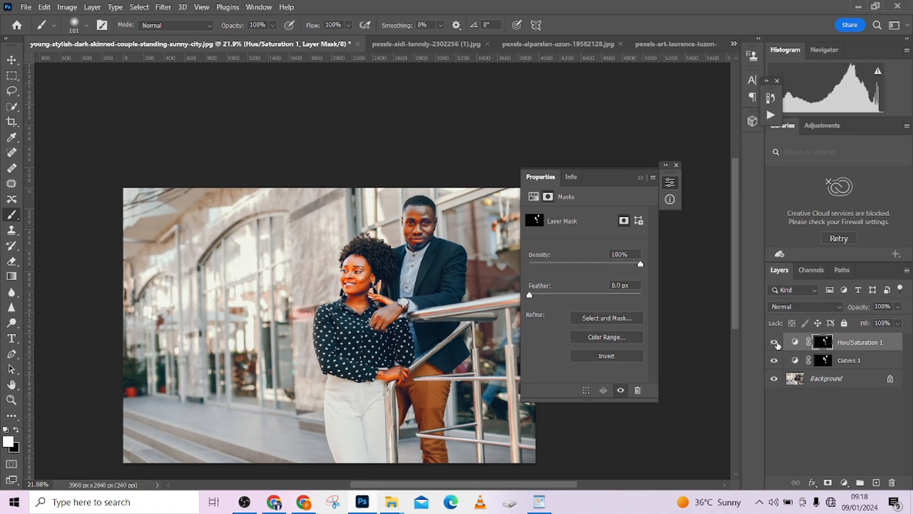
left_click(777, 343)
left_click(777, 343)
Step: Add a Black & White adjustment layer using the High Contrast Red Filter preset
left_click(845, 482)
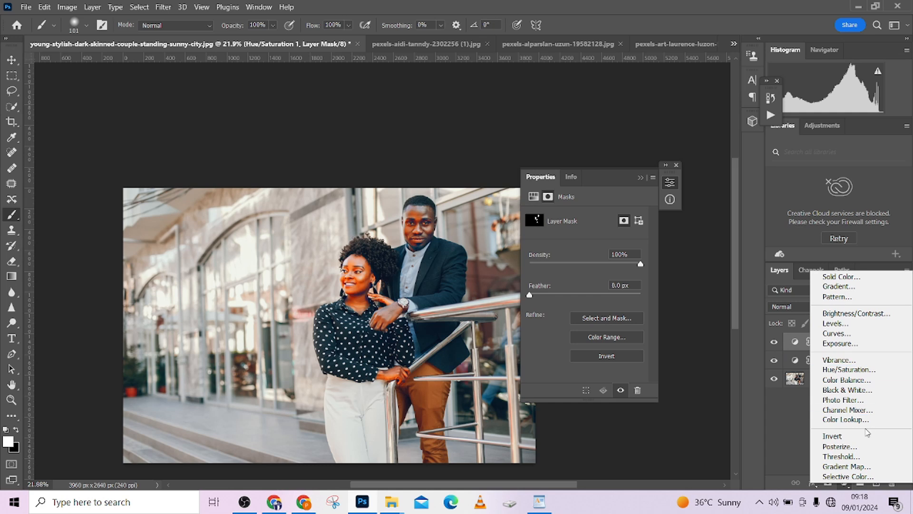
left_click(849, 391)
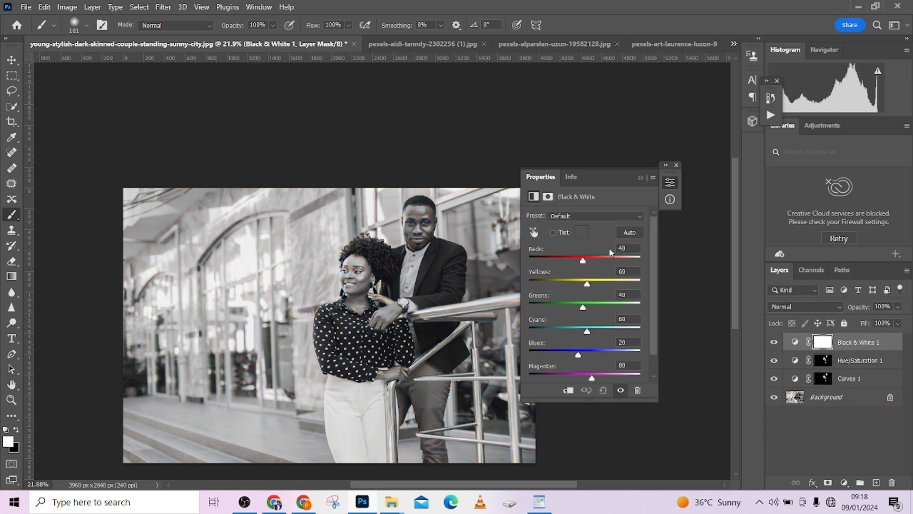
left_click(575, 218)
left_click(589, 281)
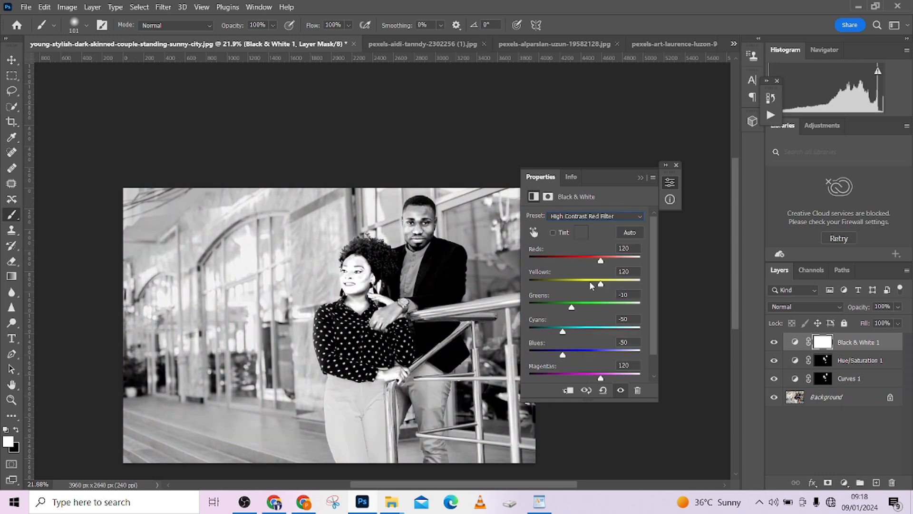
Step: Set the Black & White layer to Soft Light at 59% opacity, and copy the face mask onto it
left_click(807, 307)
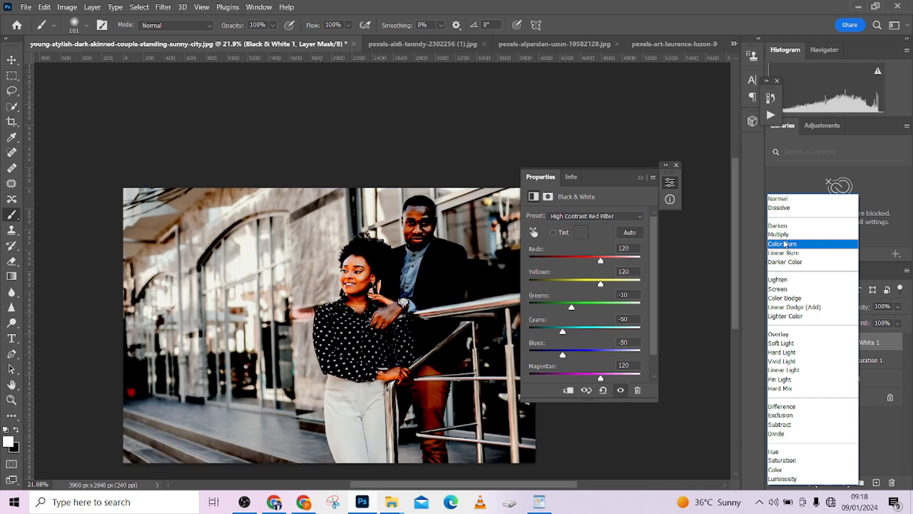
left_click(793, 343)
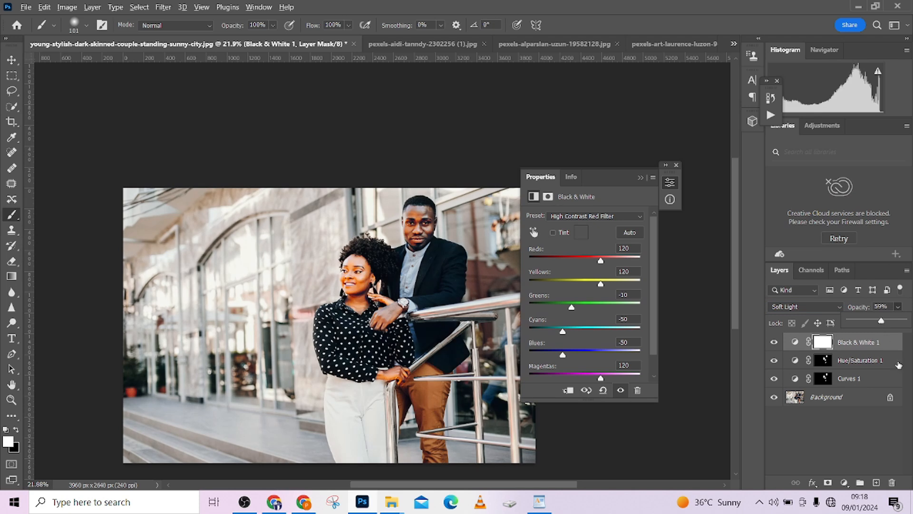
left_click_drag(828, 346, 824, 342)
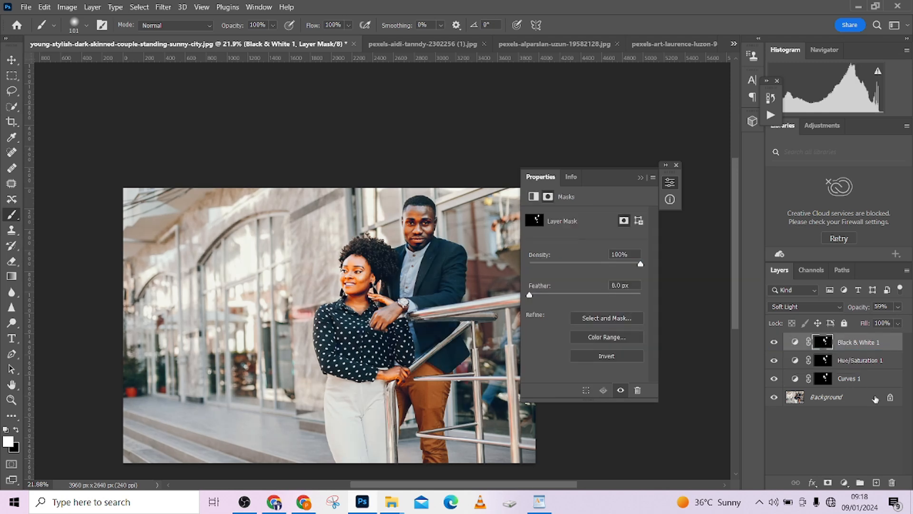
Step: Group the three adjustment layers and compare the photo with the group hidden and shown
left_click(871, 379, "shift")
key("ctrl+g")
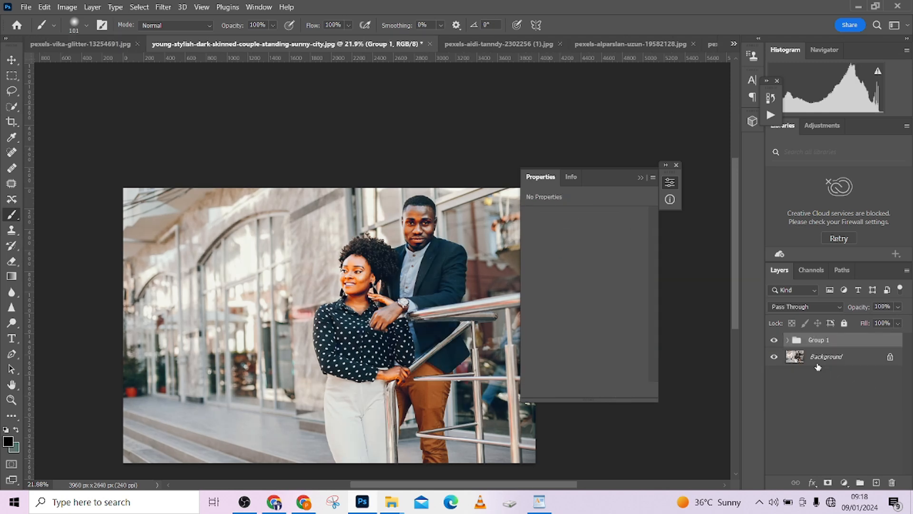
left_click(774, 341)
left_click(774, 341)
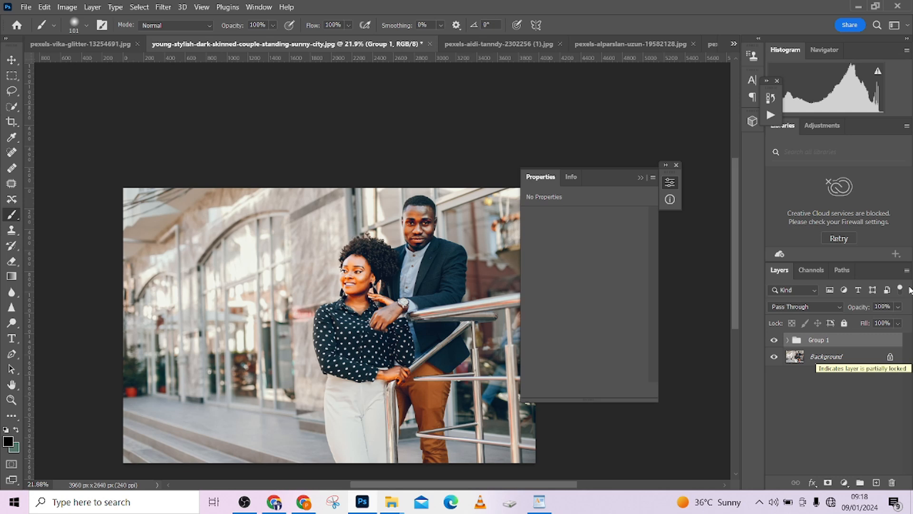
Step: Vary the adjustment group's opacity, and delete the group from the couple photo
left_click(898, 307)
left_click_drag(905, 321, 892, 482)
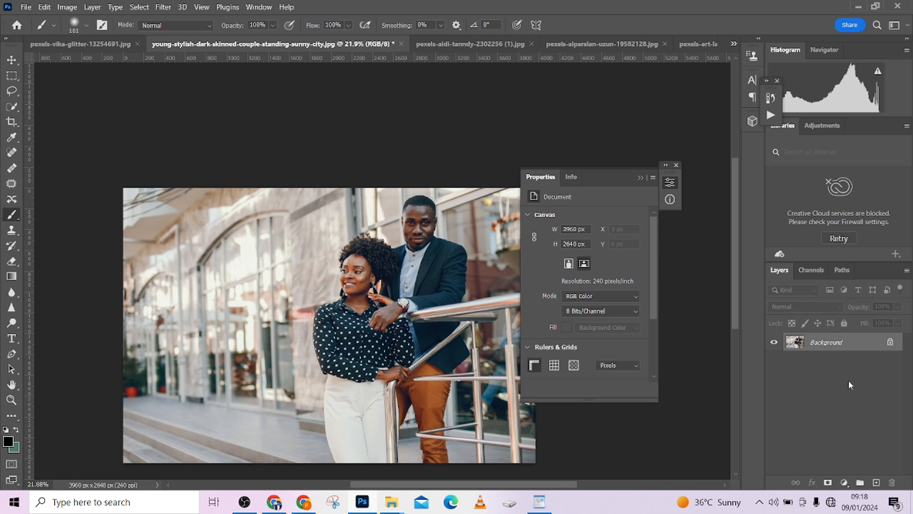
left_click(641, 178)
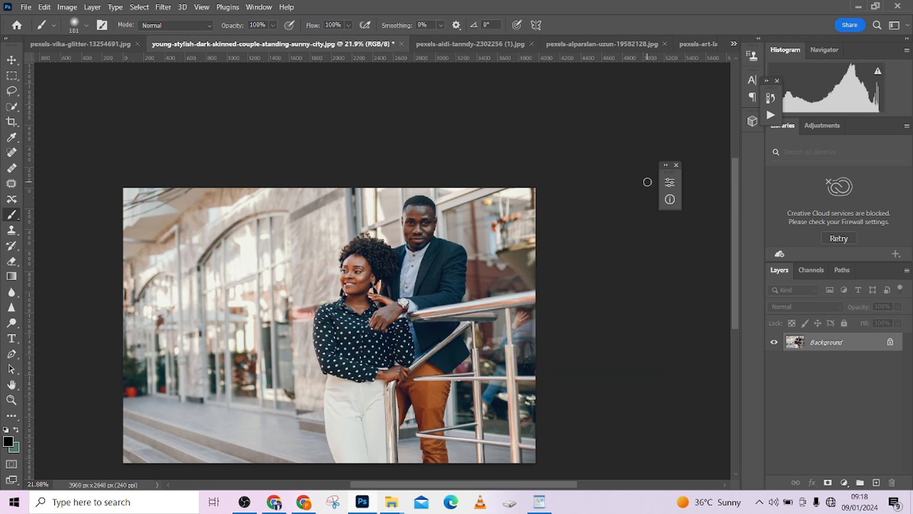
Step: Crop the couple photo with the 4:5 (8:10) ratio swapped to 5:4 landscape, rotating the image slightly
key("c")
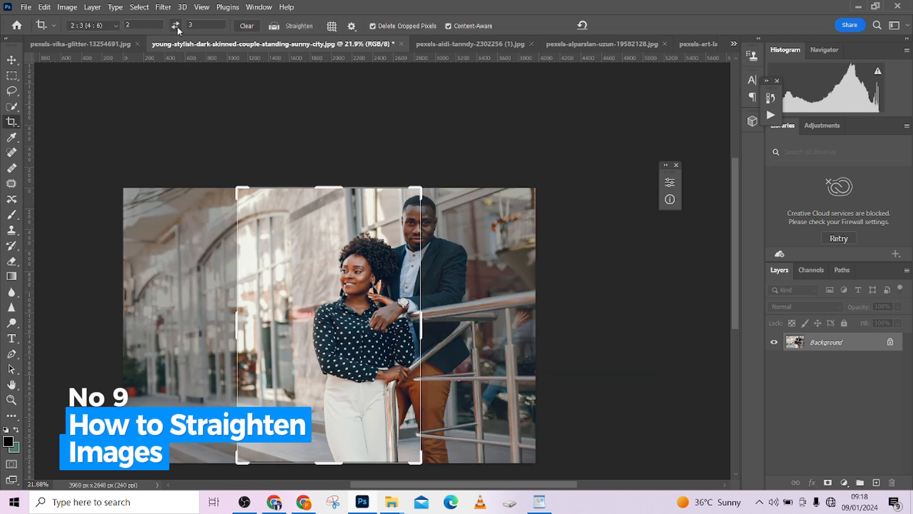
right_click(14, 124)
left_click(87, 24)
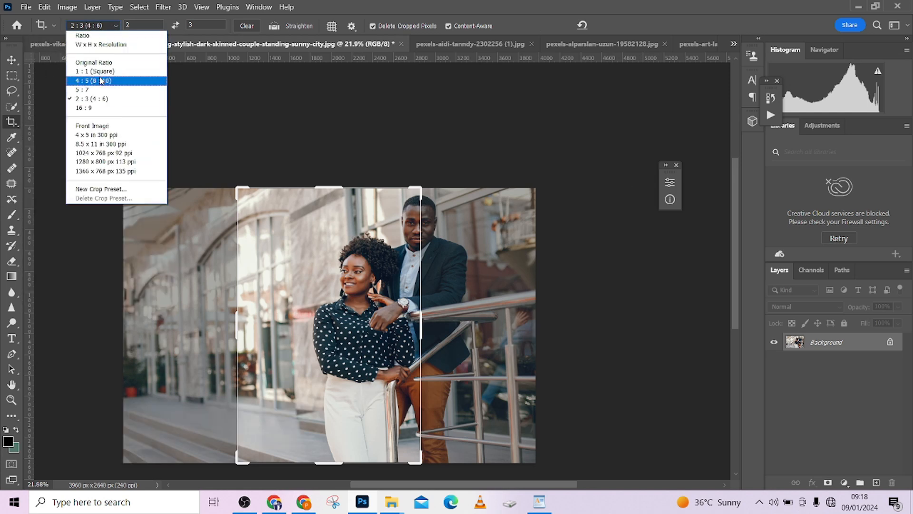
left_click(109, 80)
left_click(176, 25)
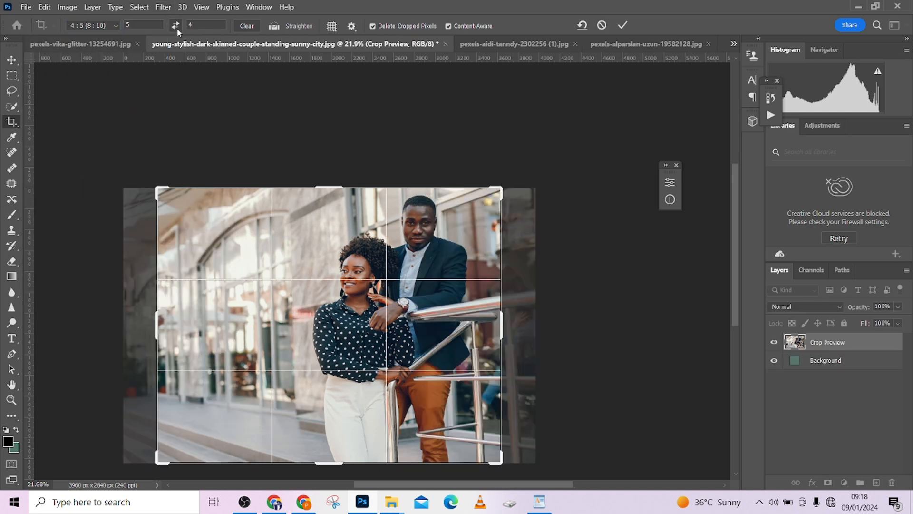
left_click_drag(540, 307, 539, 302)
key("Return")
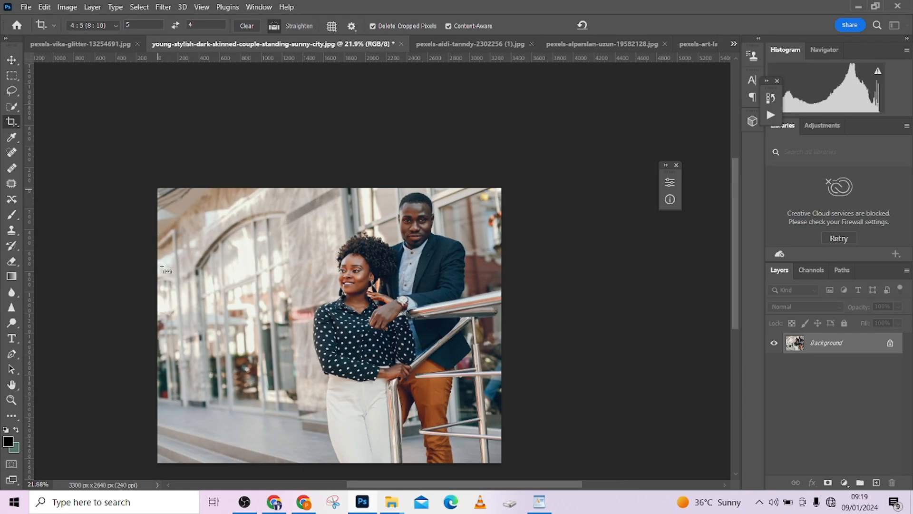
Step: Straighten the couple photo along a reference line drawn across its full width, and apply the crop
left_click_drag(0, 513, 409, 513)
left_click_drag(408, 289, 514, 303)
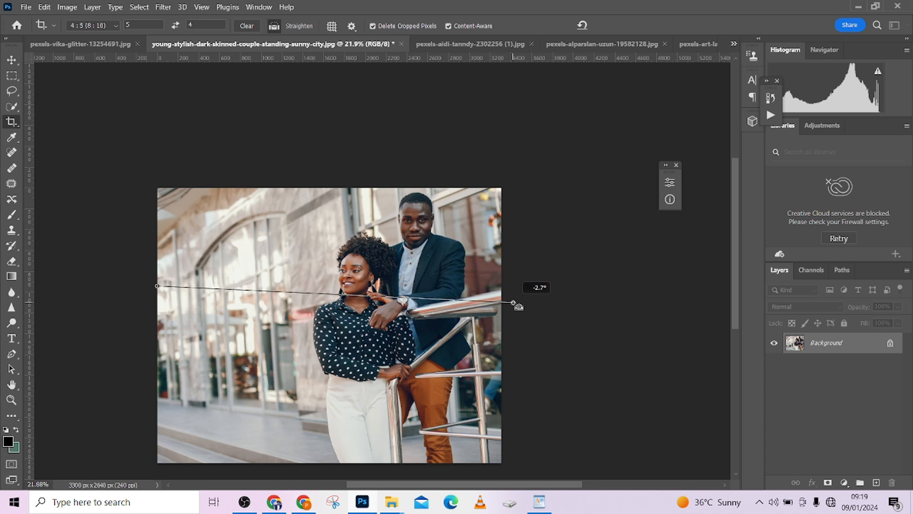
left_click_drag(514, 303, 519, 276)
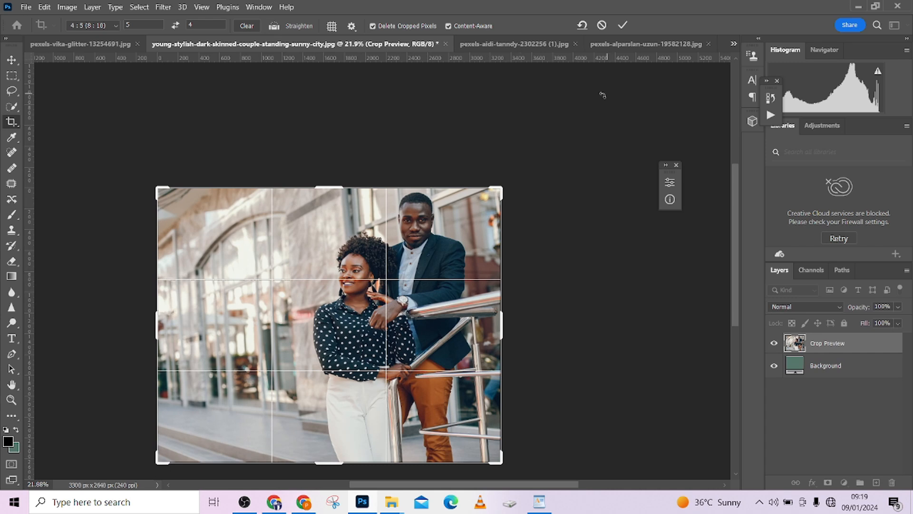
left_click(275, 27)
left_click(622, 25)
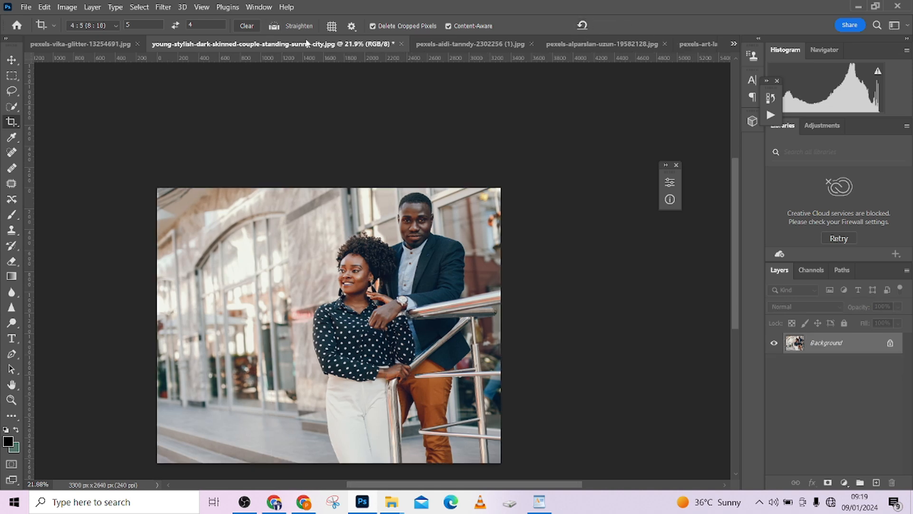
Step: Straighten the couple photo again along a line sloping slightly down across its full width, and apply it
left_click_drag(155, 308, 519, 349)
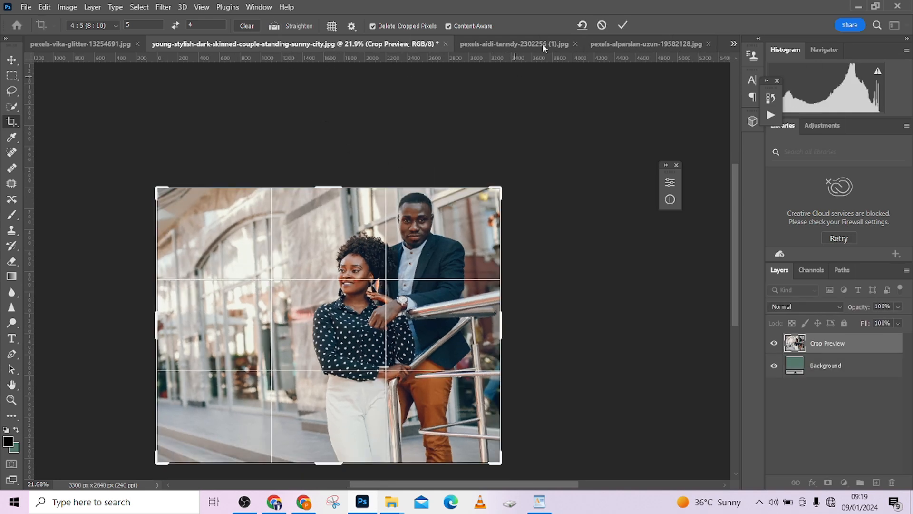
left_click(604, 26)
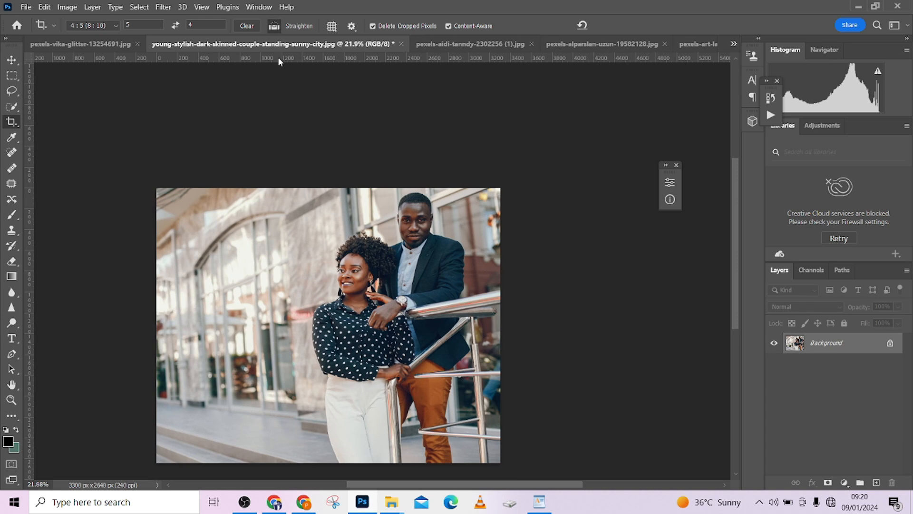
left_click_drag(158, 326, 518, 342)
left_click(623, 25)
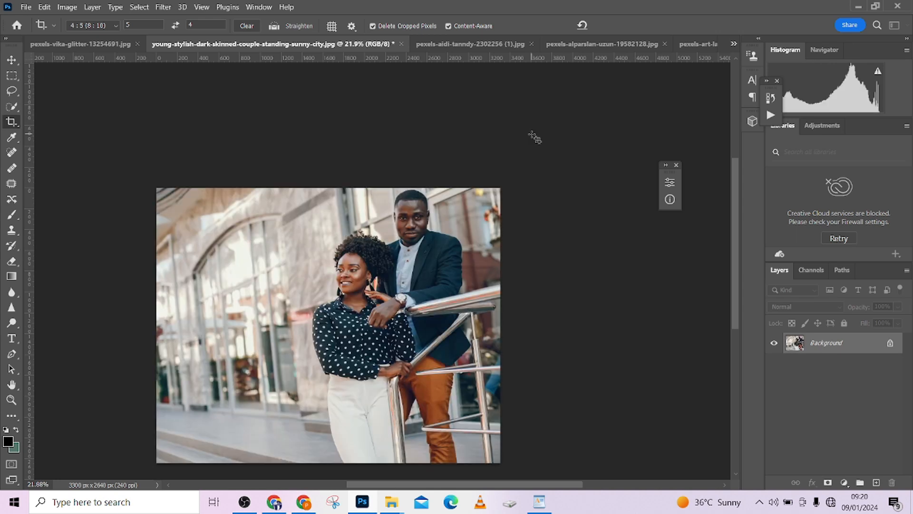
Step: Add a Photo Filter adjustment with Cooling Filter (80) to the pexels-aidi-tanndy photo, leaving the crop for the marquee tool
left_click(469, 44)
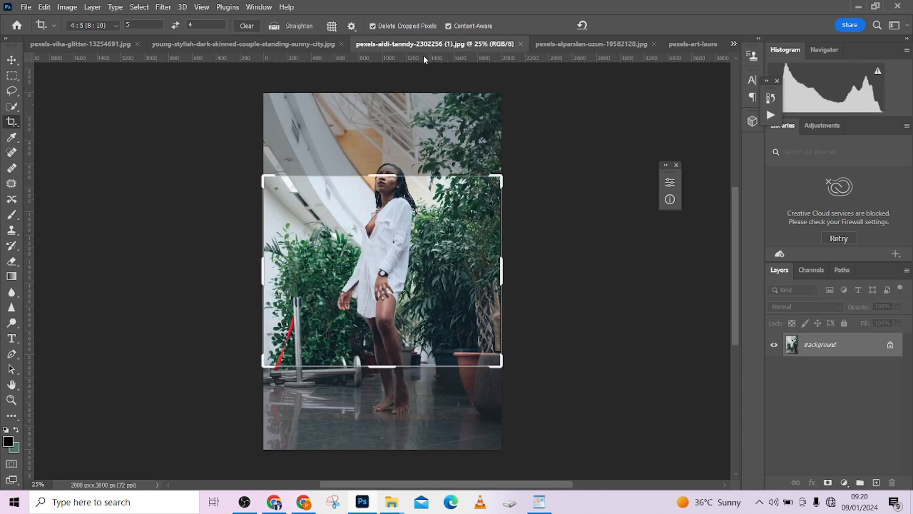
left_click(13, 80)
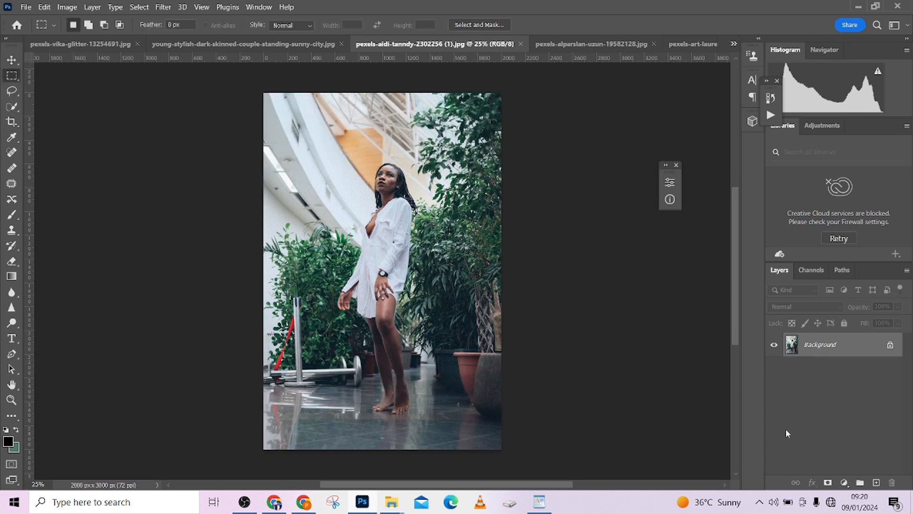
left_click(845, 482)
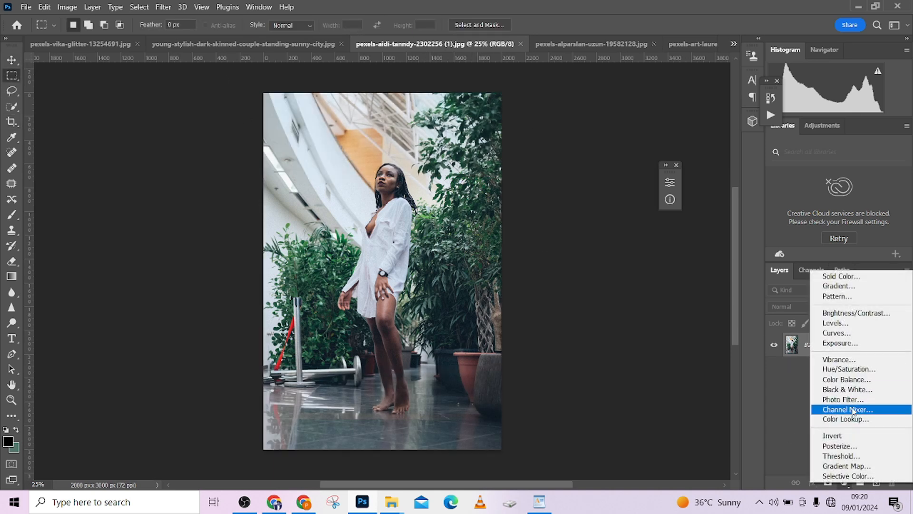
left_click(843, 399)
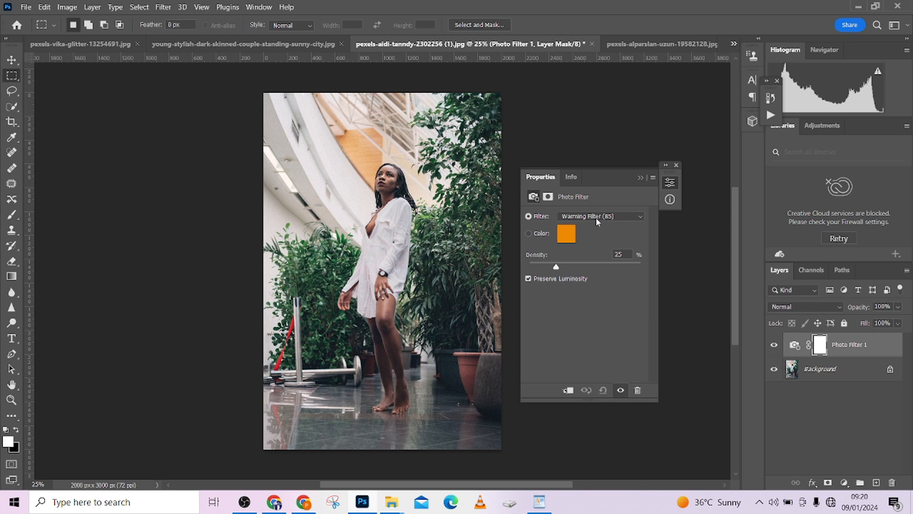
left_click(597, 220)
left_click(590, 260)
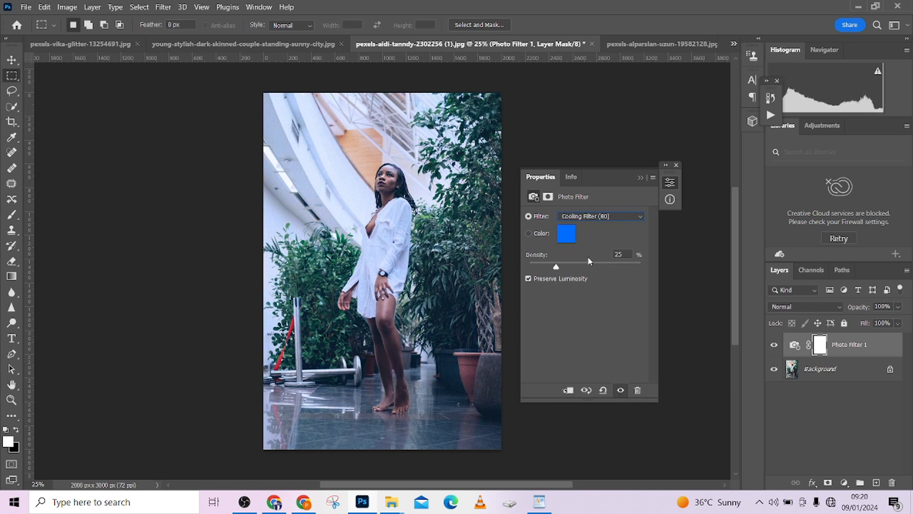
Step: Add a Vibrance adjustment layer with vibrance at +97 and saturation at +20
left_click(845, 482)
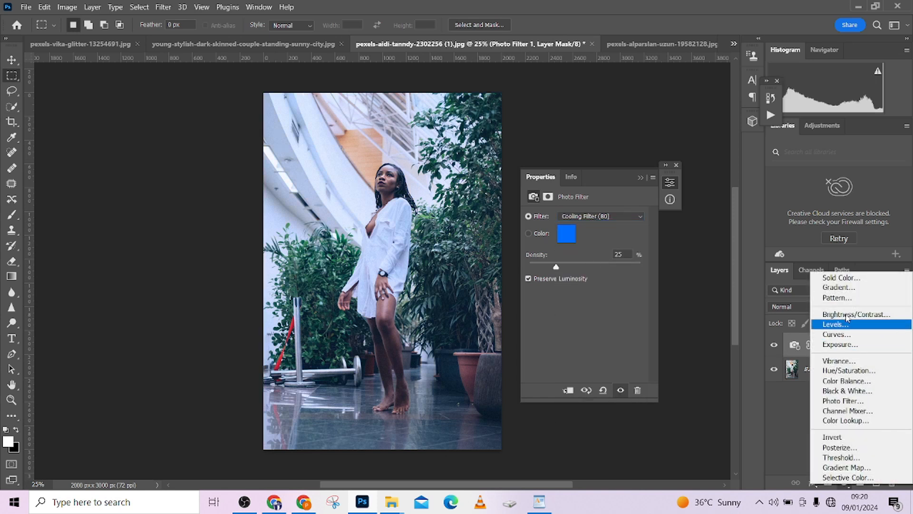
left_click(839, 361)
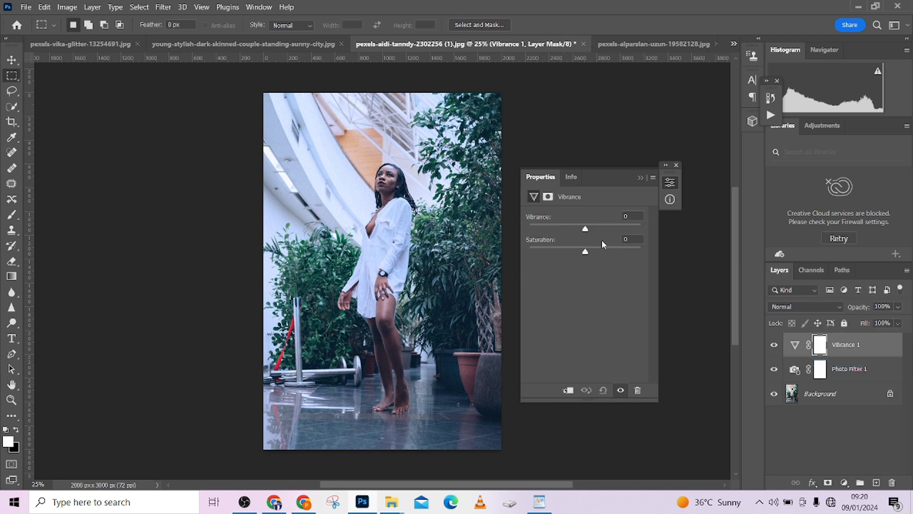
left_click_drag(585, 229, 641, 231)
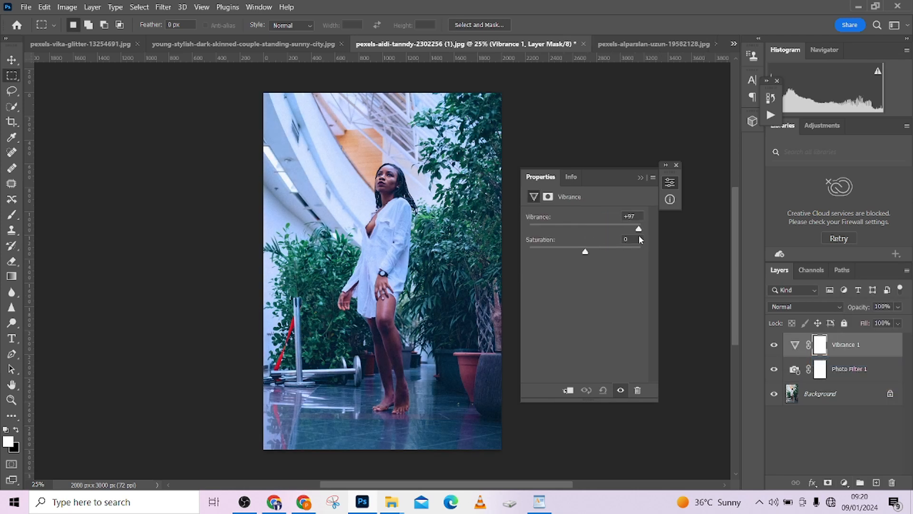
left_click_drag(590, 252, 596, 250)
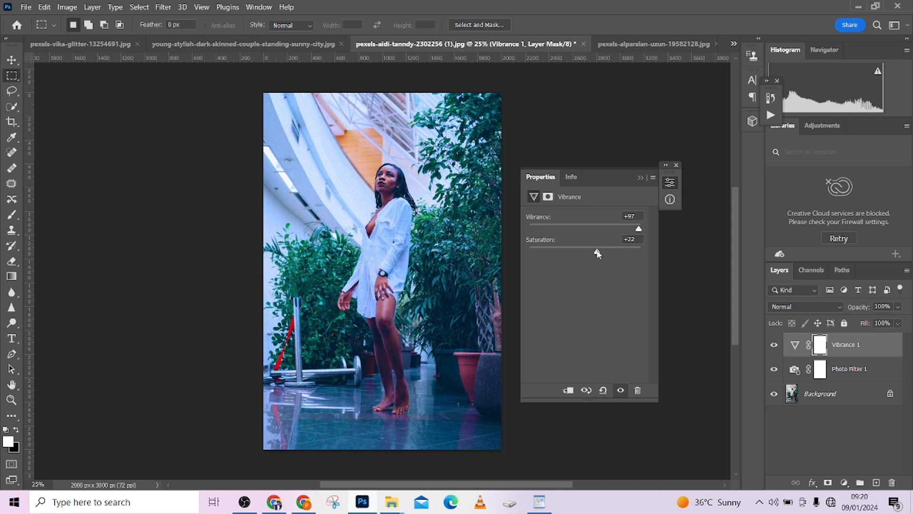
Step: Add a Brightness/Contrast adjustment layer with brightness at -12 and contrast at -28
left_click(844, 482)
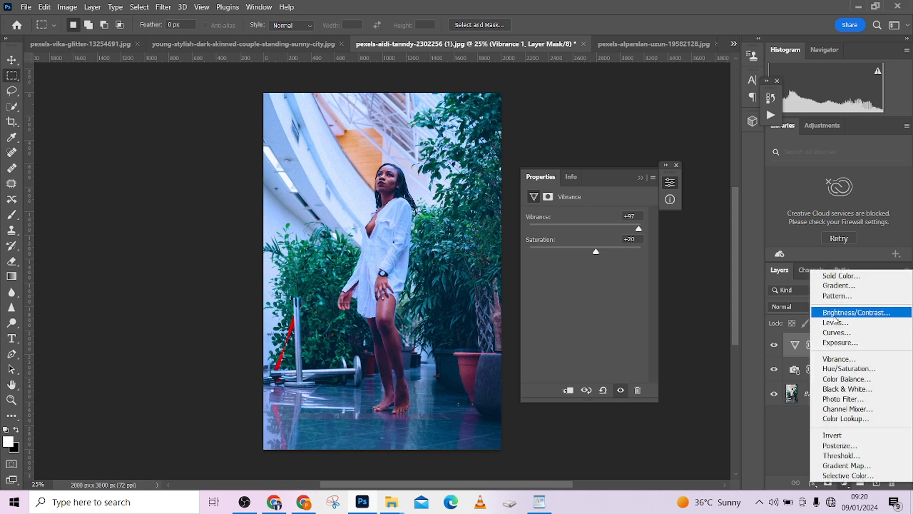
left_click(851, 312)
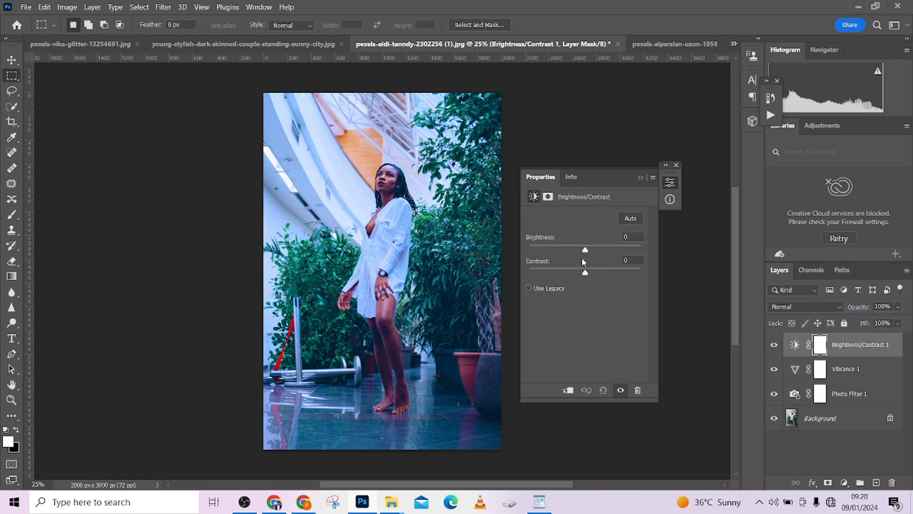
left_click_drag(585, 251, 554, 272)
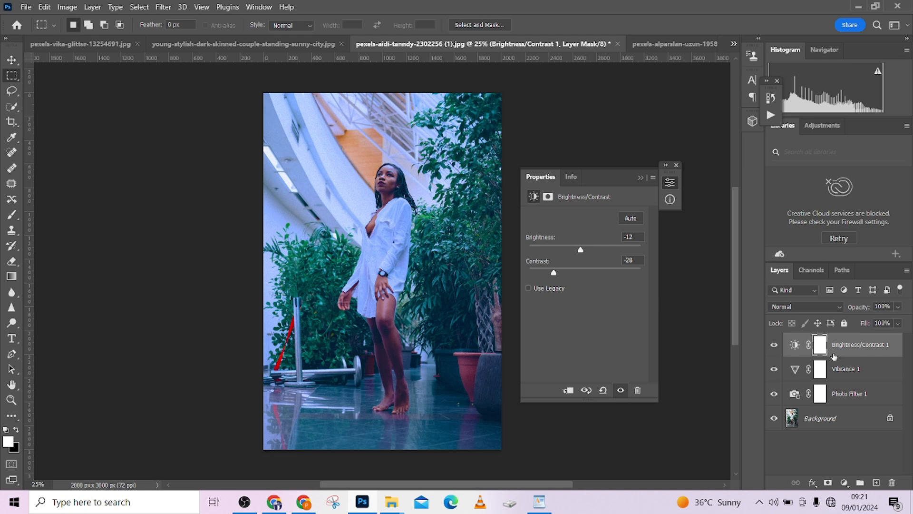
Step: Duplicate the Background layer, move the copy above the adjustments, and send it back to just above the Background
left_click(849, 421)
key("ctrl+j")
left_click_drag(848, 421, 845, 346)
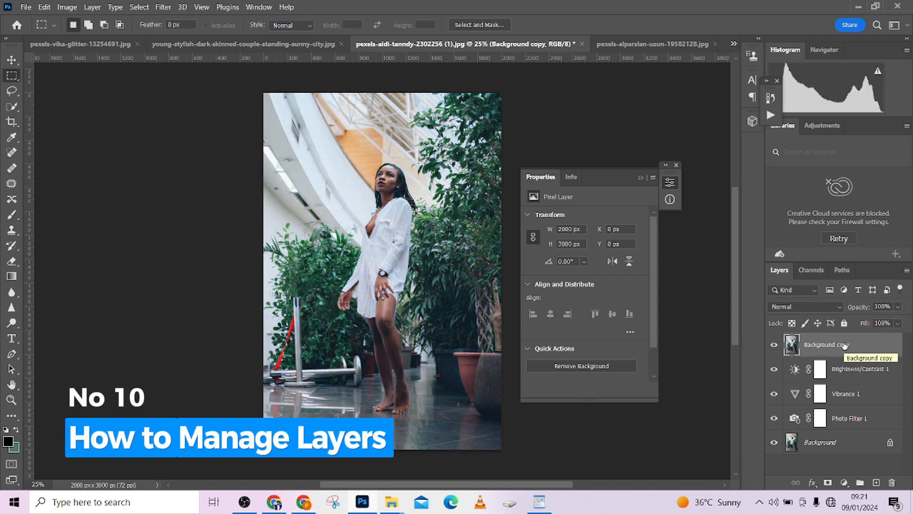
key("ctrl+shift+bracketleft")
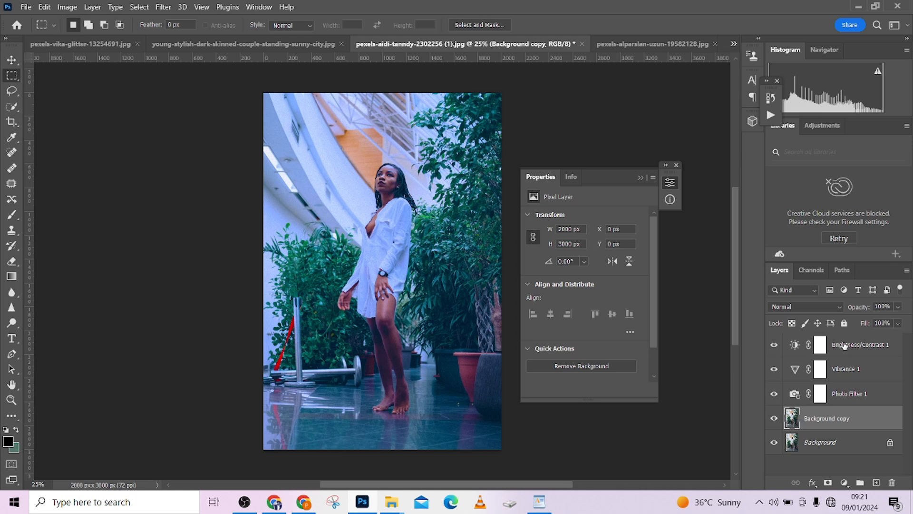
Step: Stamp all visible layers into a new layer above Brightness/Contrast, and delete the three adjustment layers and the Background copy
left_click(868, 350)
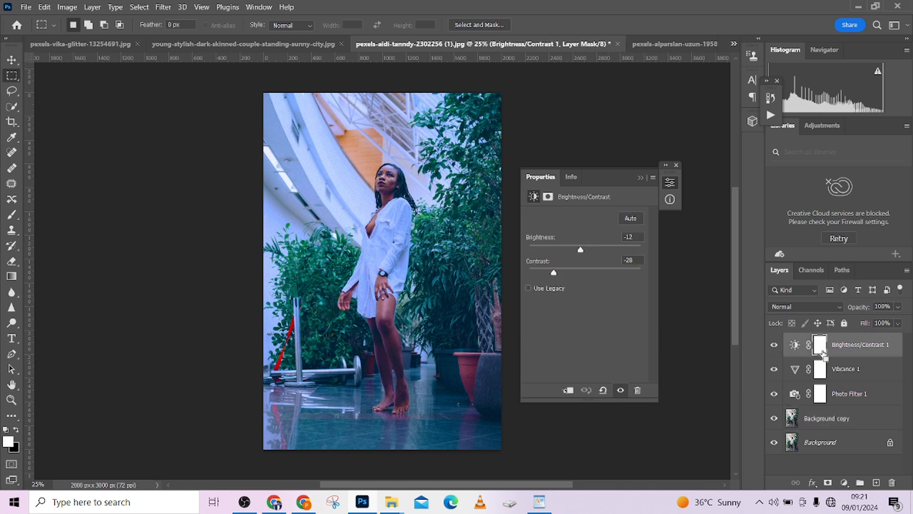
key("ctrl+shift+alt+e")
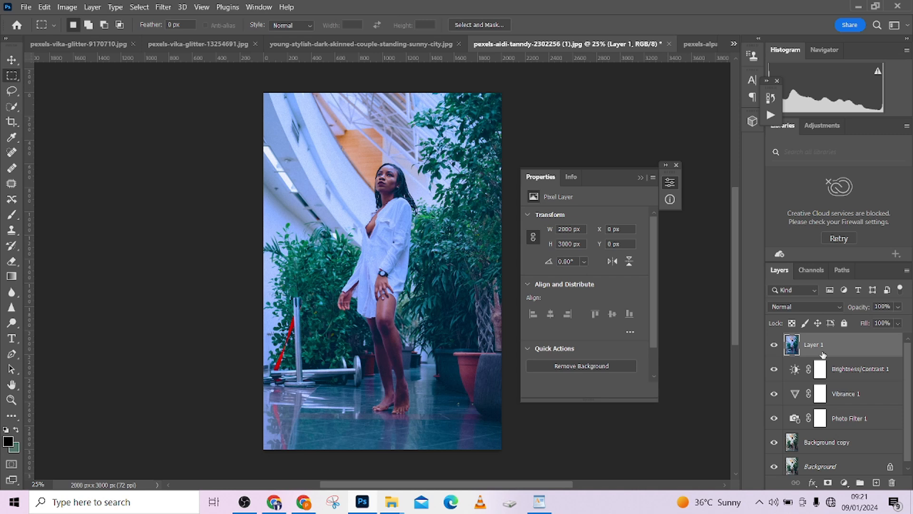
left_click(854, 376)
left_click(858, 428, "shift")
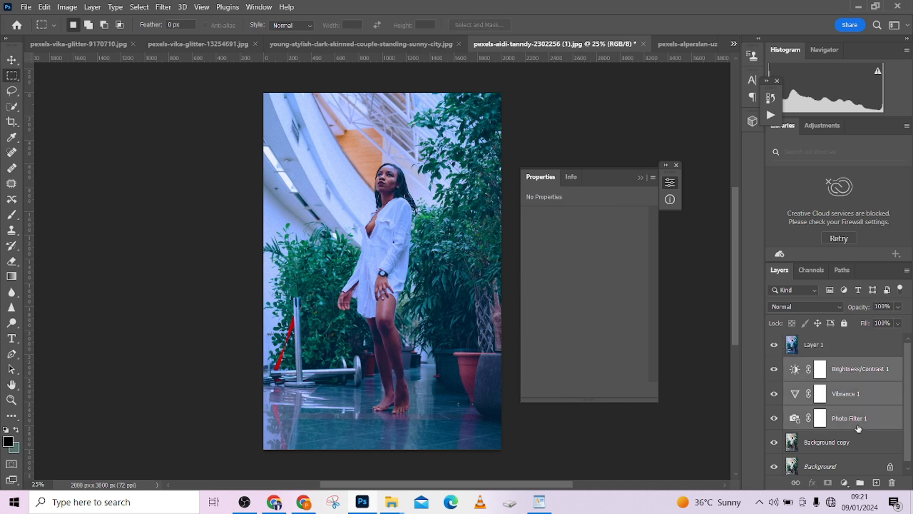
left_click_drag(861, 394, 892, 482)
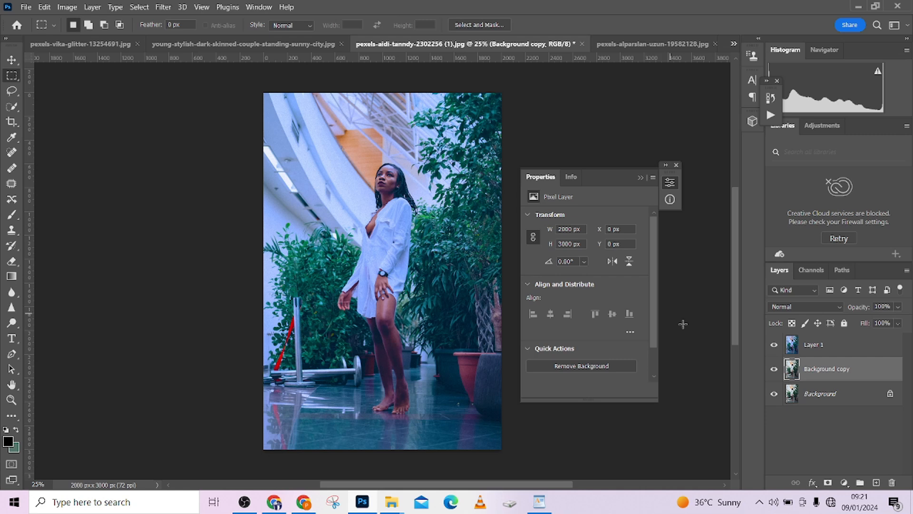
left_click_drag(880, 372, 891, 482)
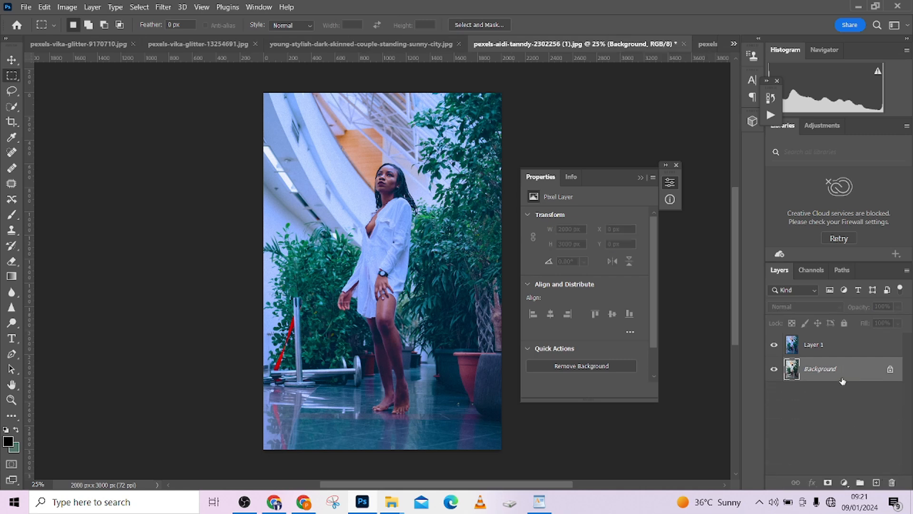
Step: Undo the deletion of the adjustment layers and the Background copy, and delete the stamped layer instead
key("ctrl+z")
key("ctrl+z")
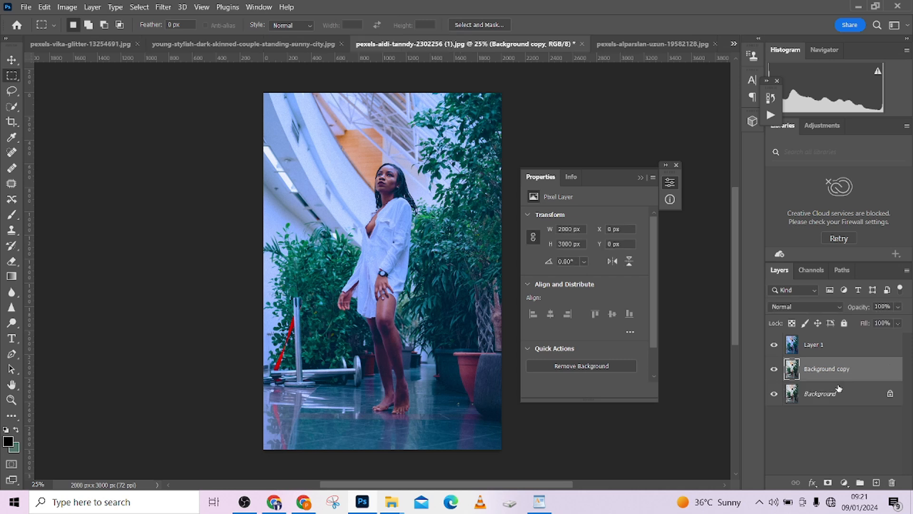
left_click(864, 443)
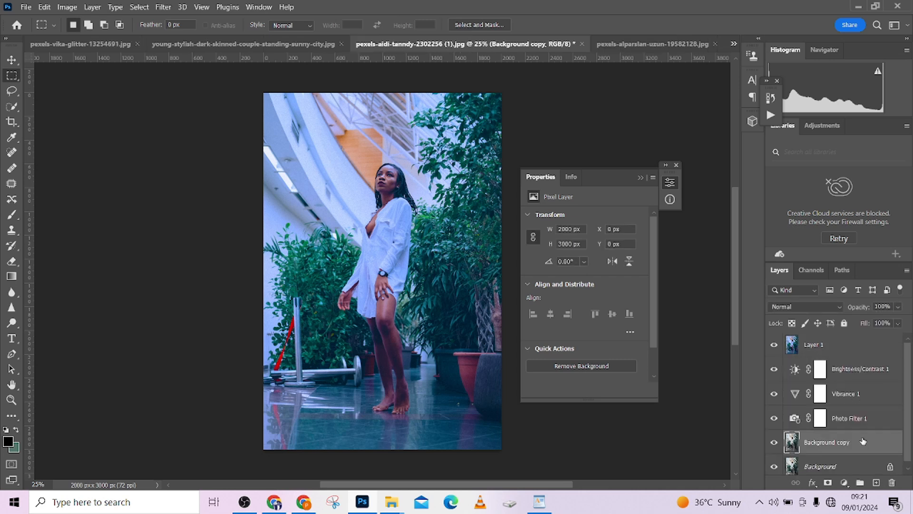
left_click_drag(836, 354, 893, 481)
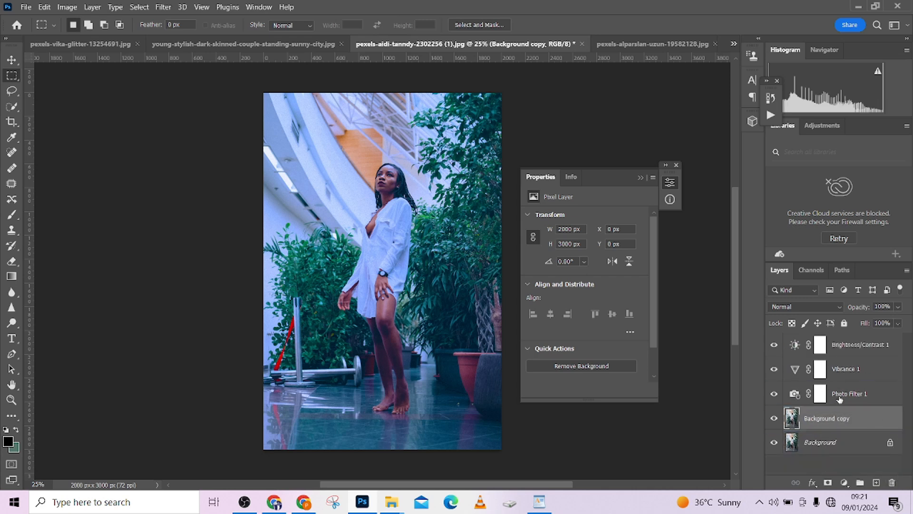
Step: Delete the Background copy layer from beneath the Photo Filter adjustment
scroll(840, 400, "up", 1)
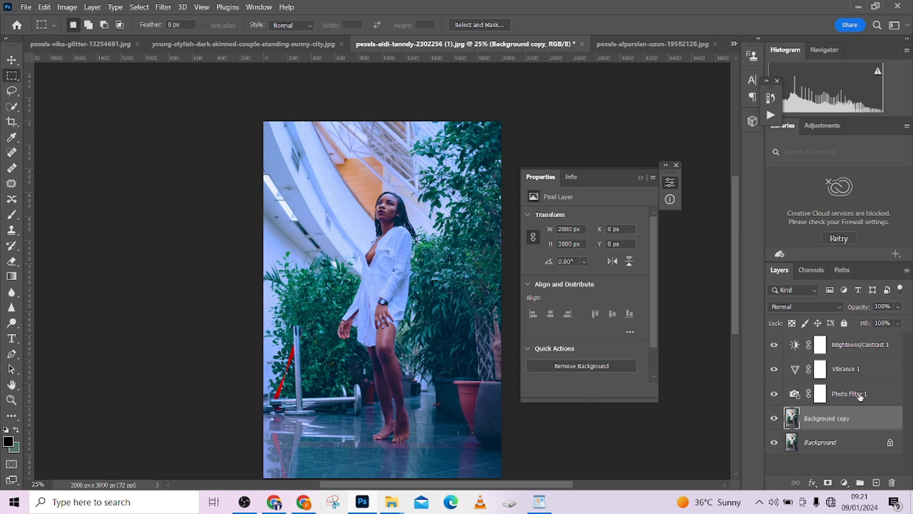
left_click(860, 396)
left_click_drag(870, 423, 892, 483)
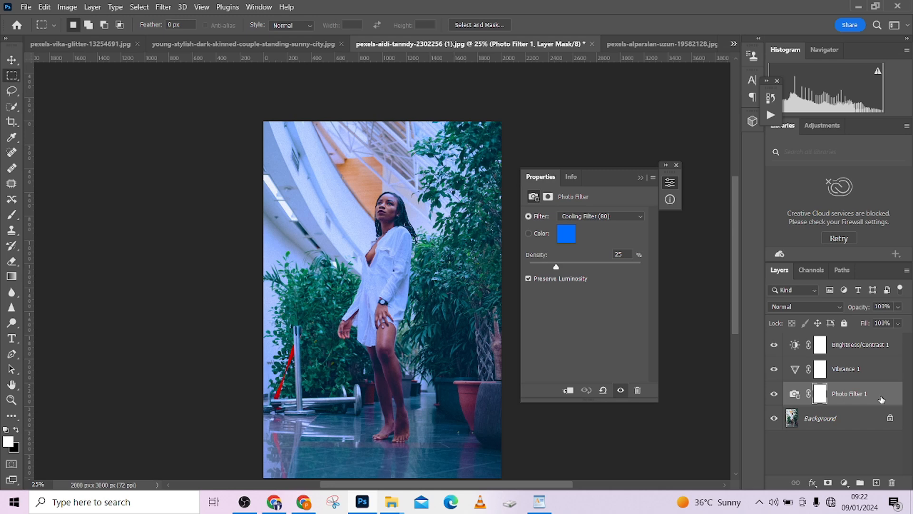
Step: Stamp the visible layers above the Photo Filter layer, and move the stamped layer to the top of the stack
key("ctrl+shift+alt+e")
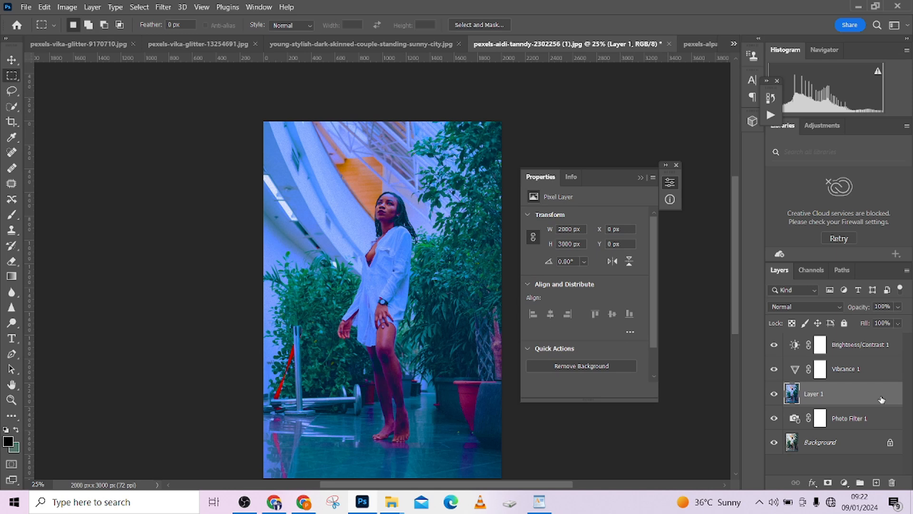
left_click_drag(881, 399, 867, 336)
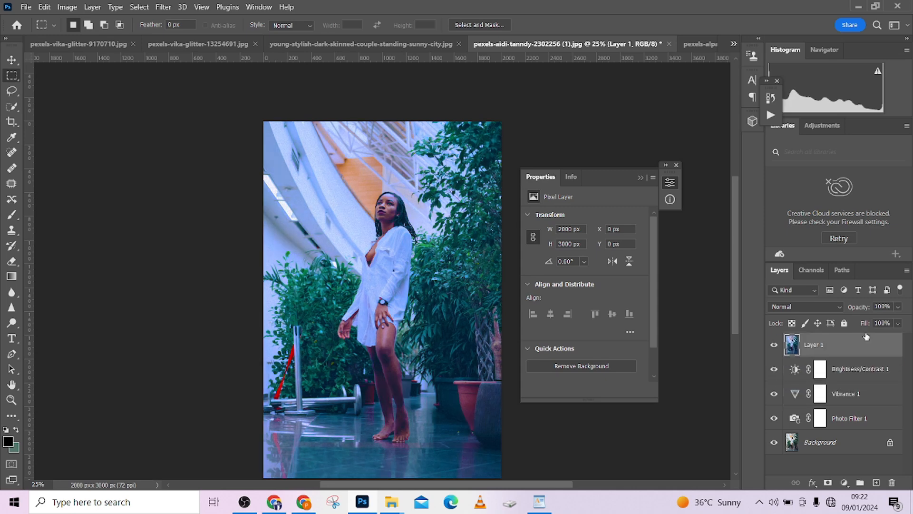
left_click(775, 371)
left_click(775, 394)
Step: Move Brightness/Contrast above the stamped layer, and delete every layer above the Background
left_click_drag(862, 375, 860, 342)
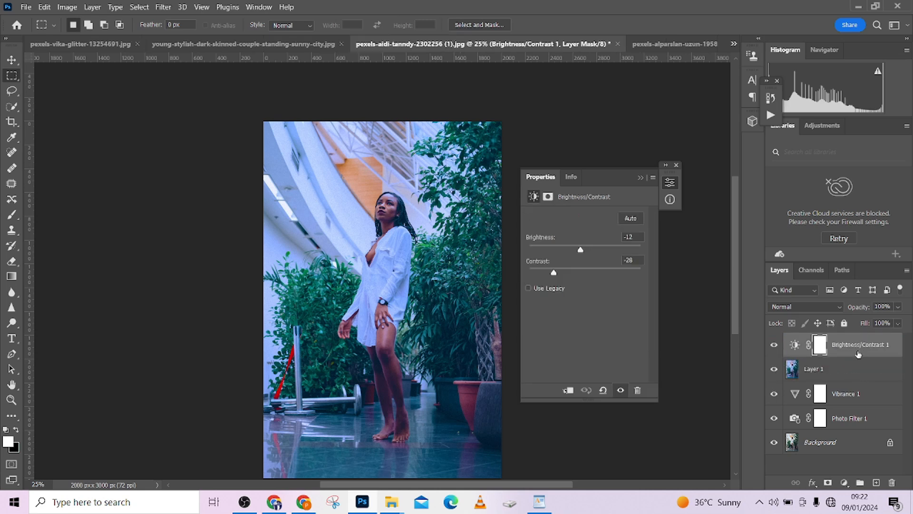
left_click_drag(872, 383, 892, 482)
left_click_drag(879, 368, 892, 482)
left_click_drag(865, 350, 892, 482)
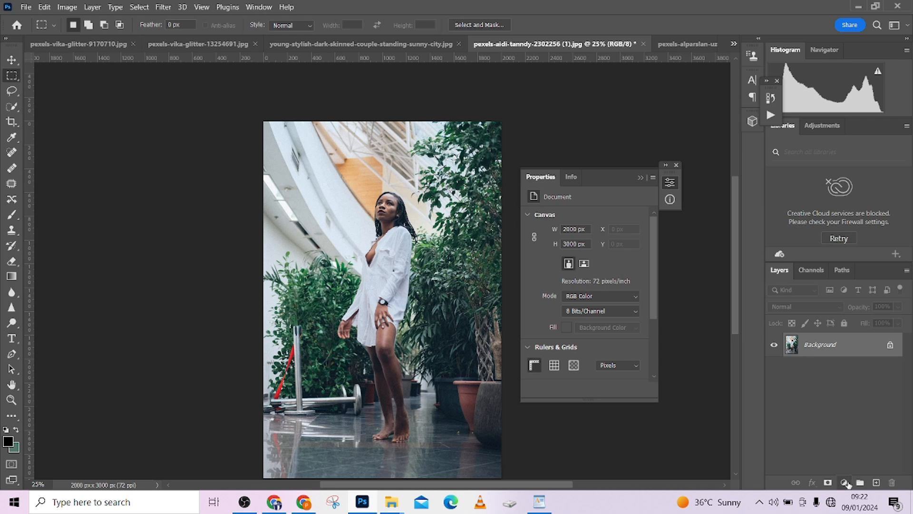
Step: Undo the layer deletions and the reordering of Brightness/Contrast, and delete the stamped layer at the top
key("ctrl+z")
key("ctrl+z")
key("ctrl+z")
key("ctrl+z")
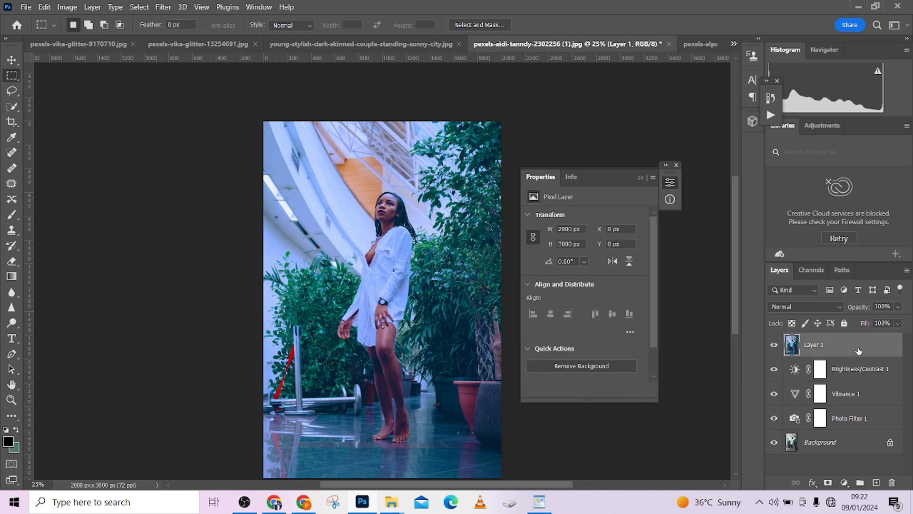
left_click_drag(860, 345, 892, 482)
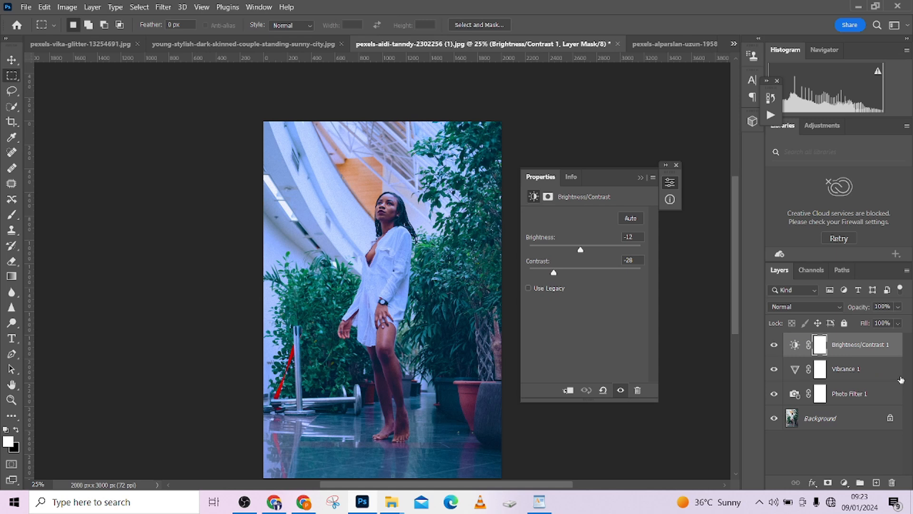
Step: Hide and show the Brightness/Contrast, Vibrance and Photo Filter layers one at a time to compare each adjustment's effect
left_click(776, 346)
left_click(776, 346)
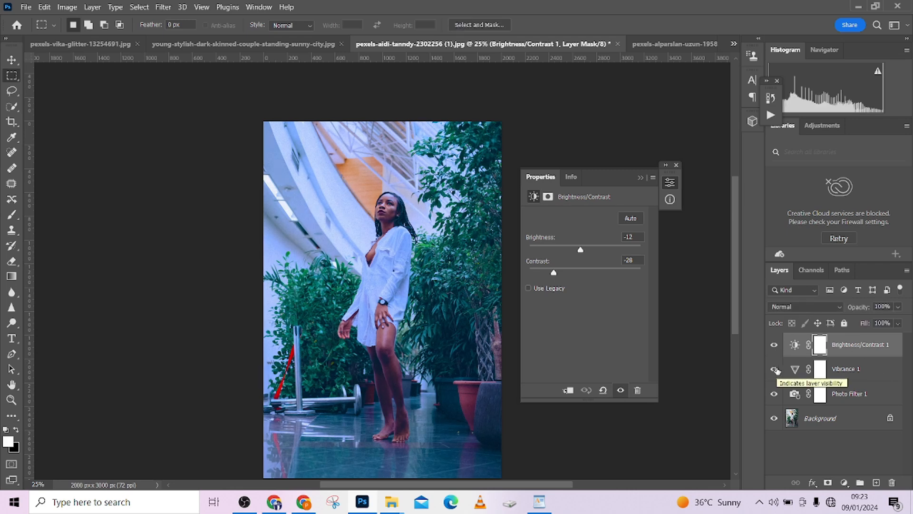
left_click(776, 370)
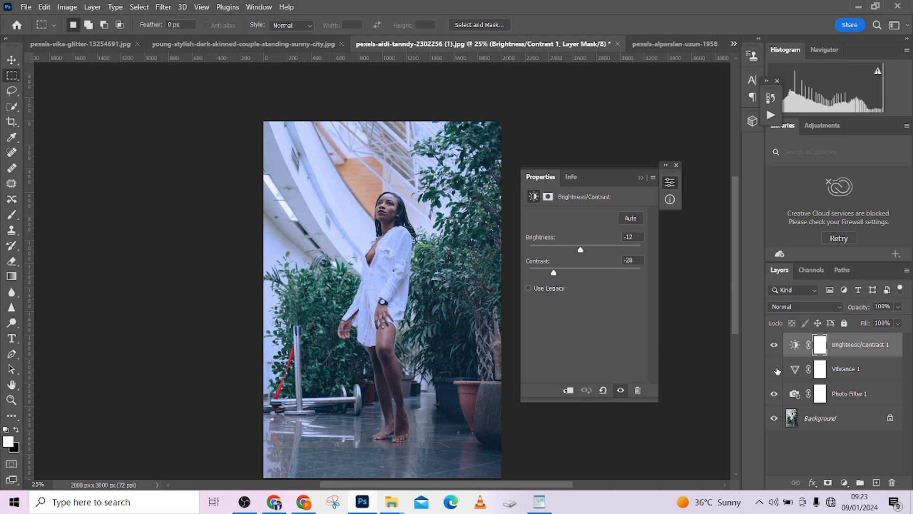
left_click(775, 370)
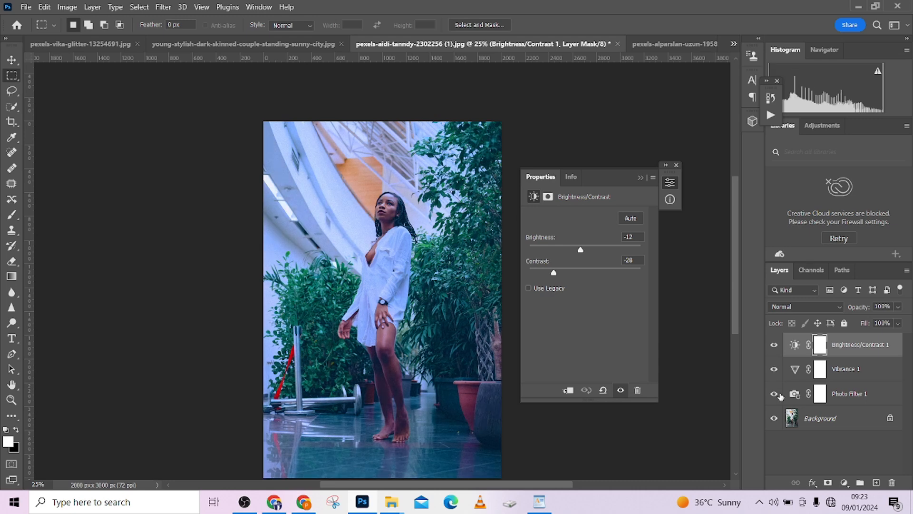
left_click(775, 395)
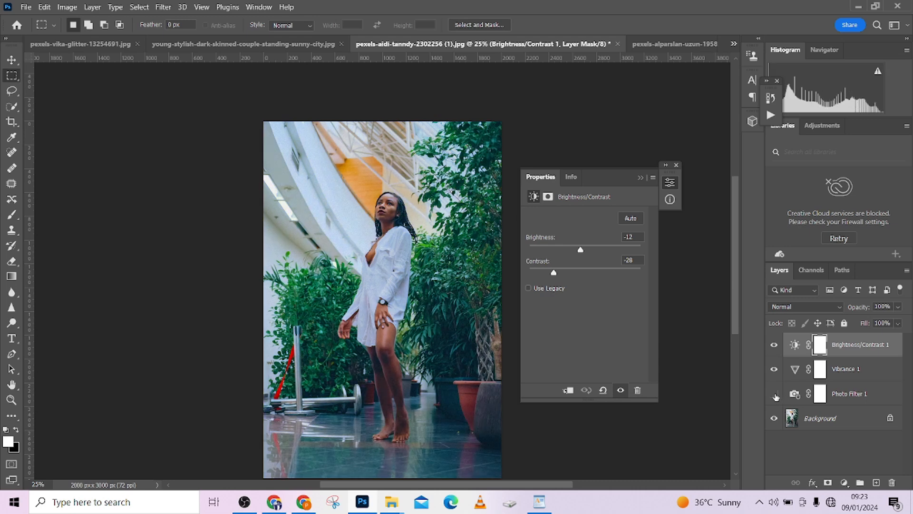
left_click(775, 394)
Step: Hide all three adjustment layers together, and show them all again to compare the combined effect
left_click(775, 346)
left_click_drag(776, 371, 775, 395)
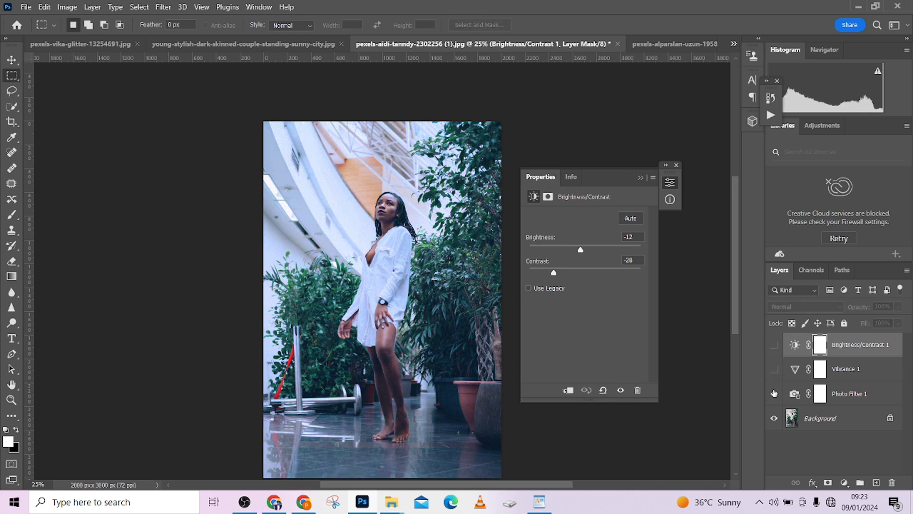
left_click(776, 394)
left_click(776, 370)
left_click(775, 345)
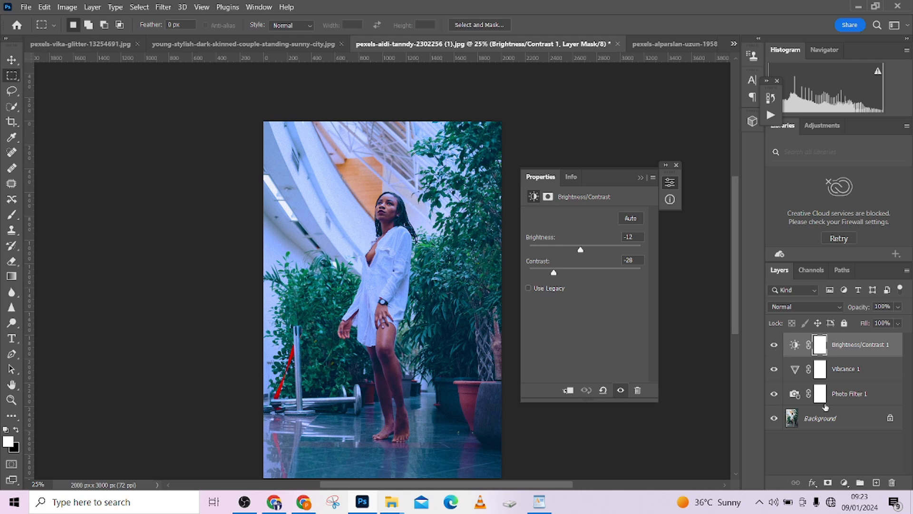
Step: Show only the Photo Filter layer with every other layer hidden, restore all layers' visibility, and leave Background selected
left_click(849, 424)
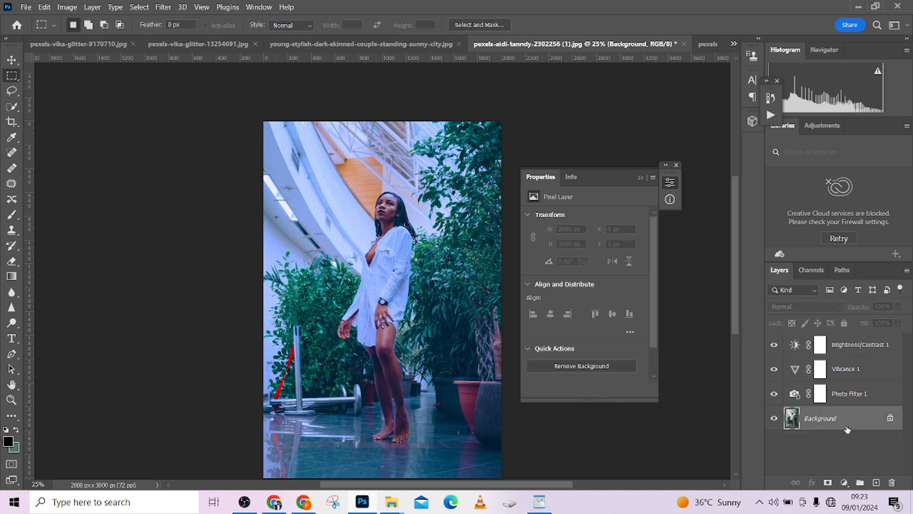
left_click(884, 403, "shift")
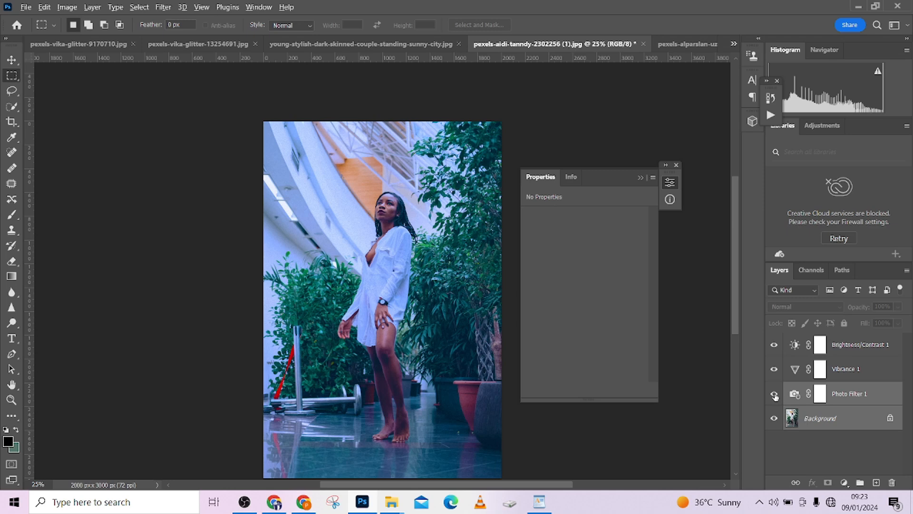
left_click(774, 394, "alt")
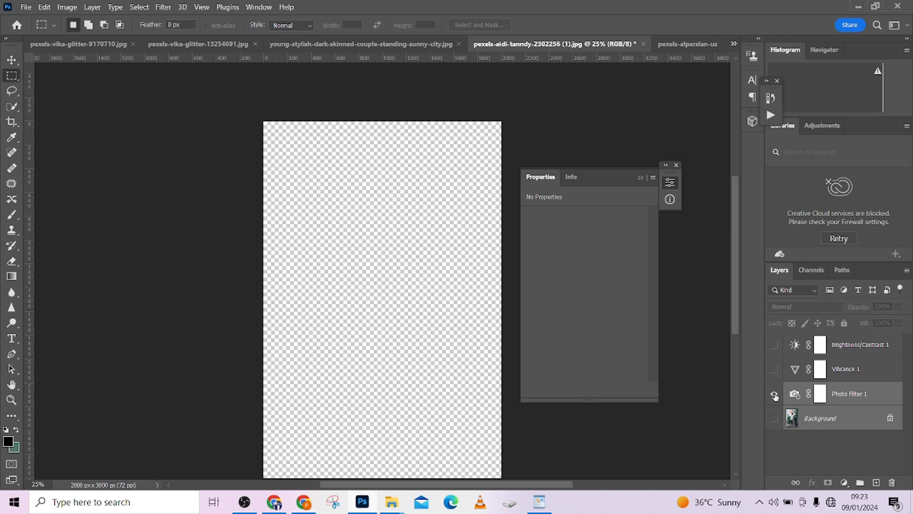
left_click(775, 395, "alt")
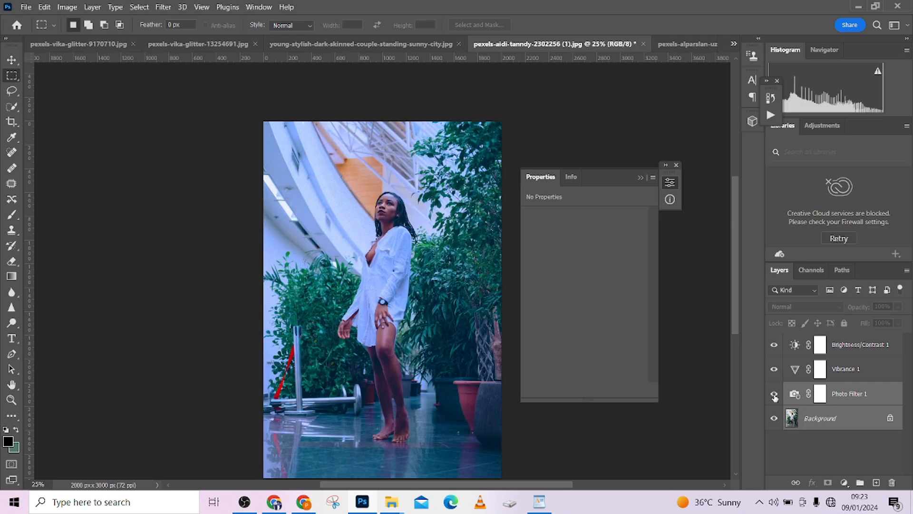
left_click(858, 421)
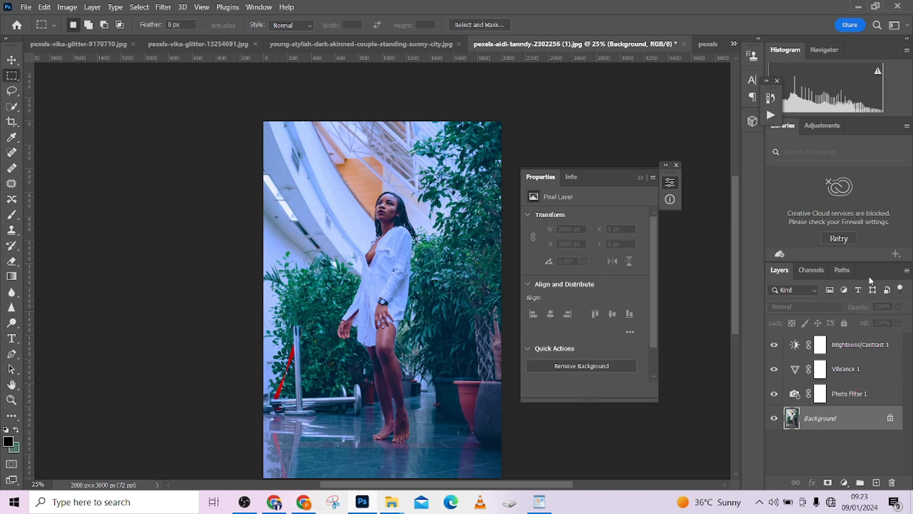
Step: Switch to the young-stylish-dark-skinned-couple document, and undo its crop and the grouping of its adjustment layers
left_click(707, 44)
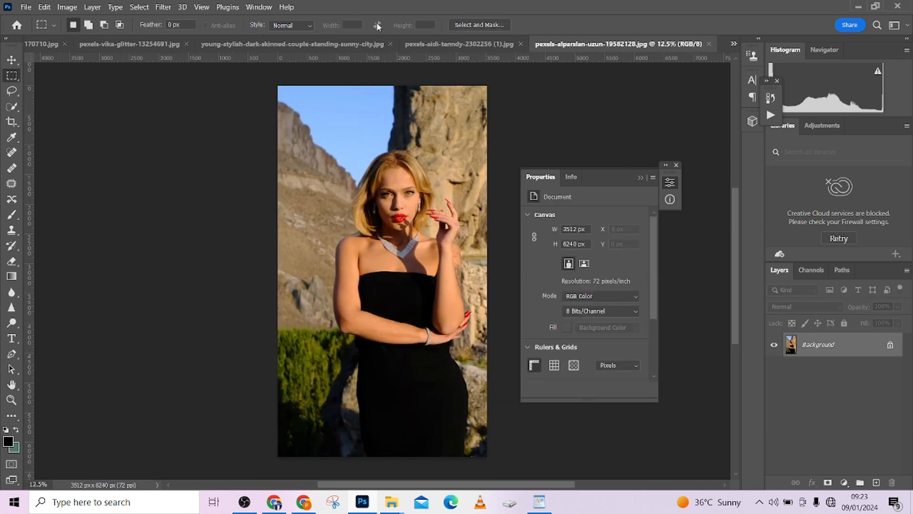
left_click(441, 43)
left_click(307, 44)
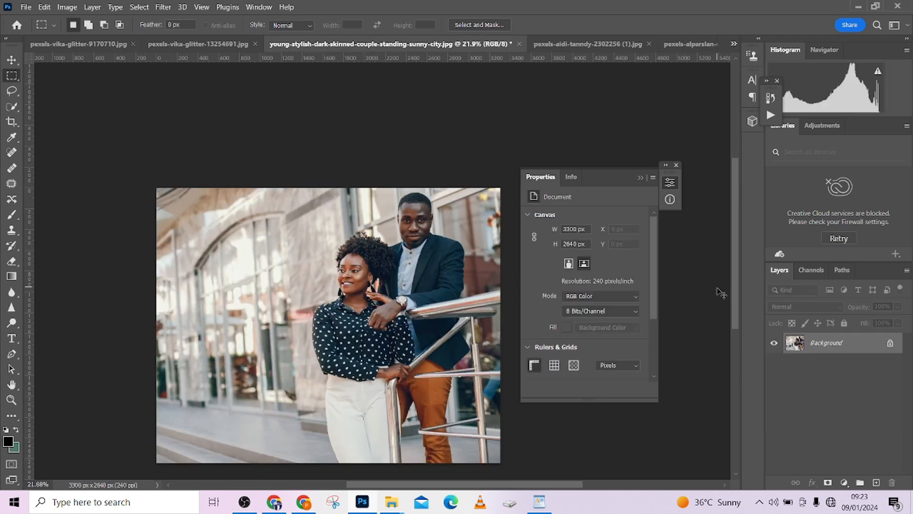
key("ctrl+z")
key("ctrl+z")
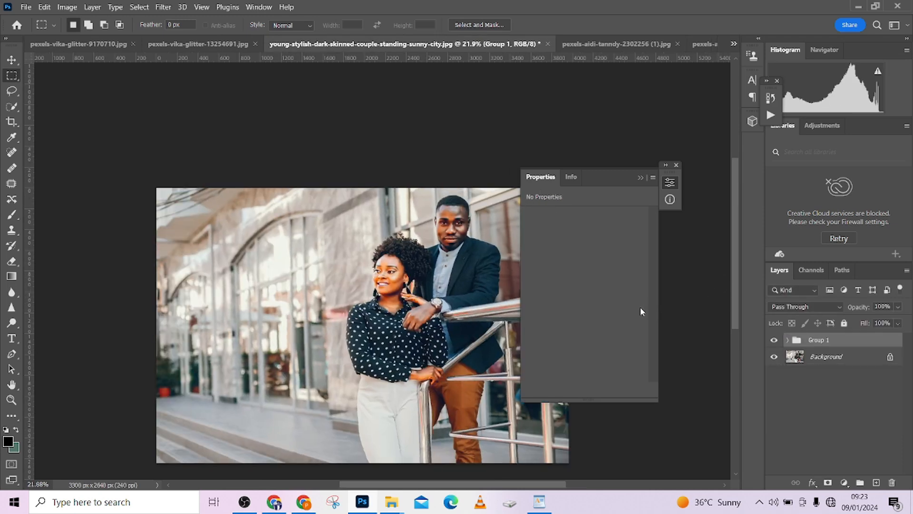
key("ctrl+z")
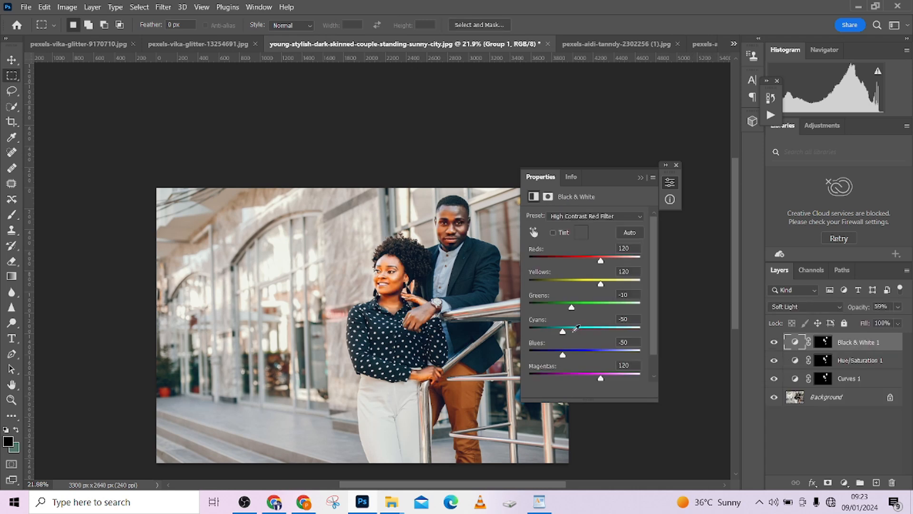
Step: Compare the image with the Black & White layer hidden and shown, and collapse the Properties panel
left_click(774, 343)
left_click(775, 343)
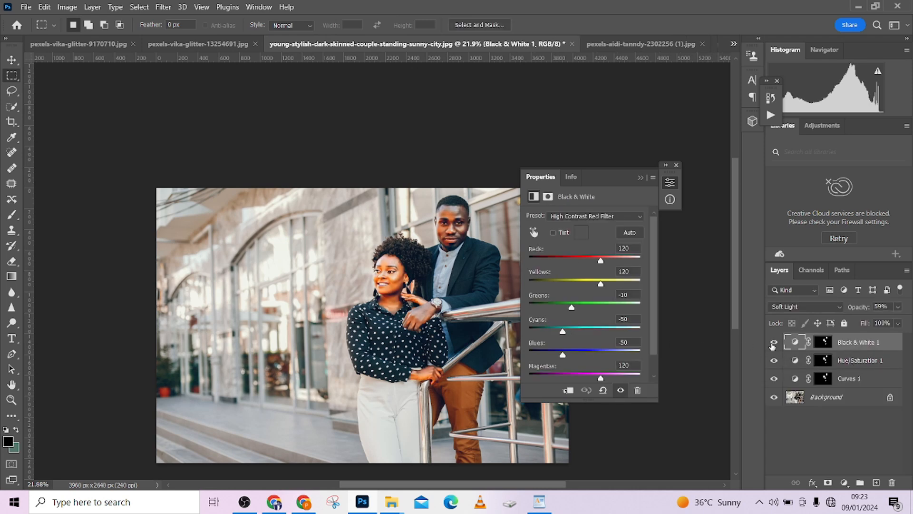
left_click(641, 177)
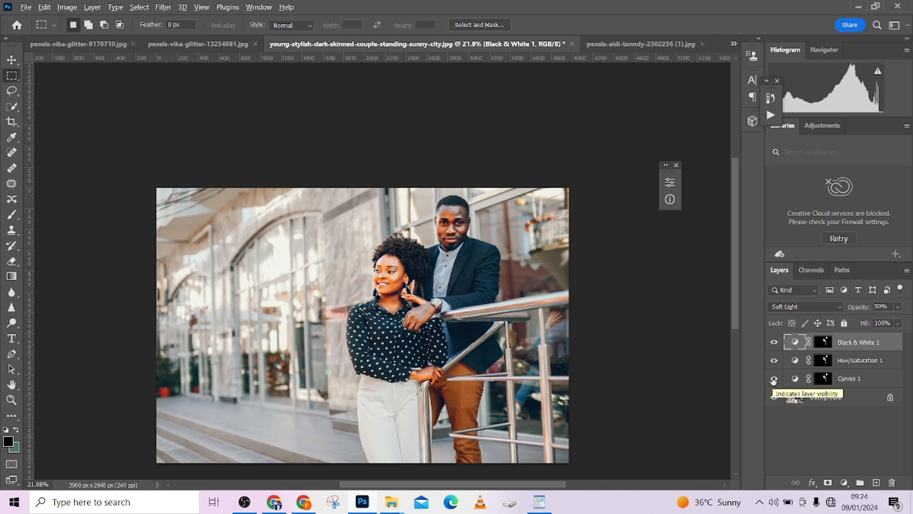
Step: Isolate the Curves layer and restore the other layers' visibility, and temporarily disable the Curves layer's mask
left_click(774, 379, "alt")
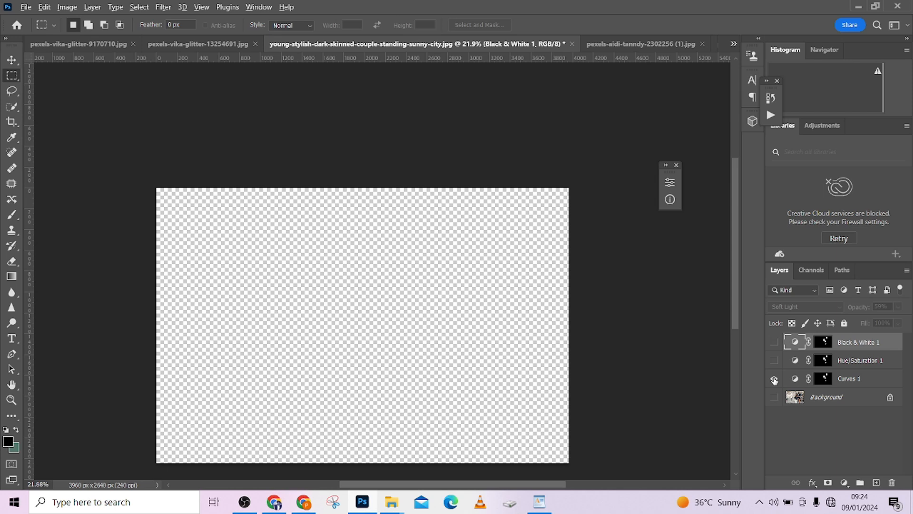
left_click(774, 379, "alt")
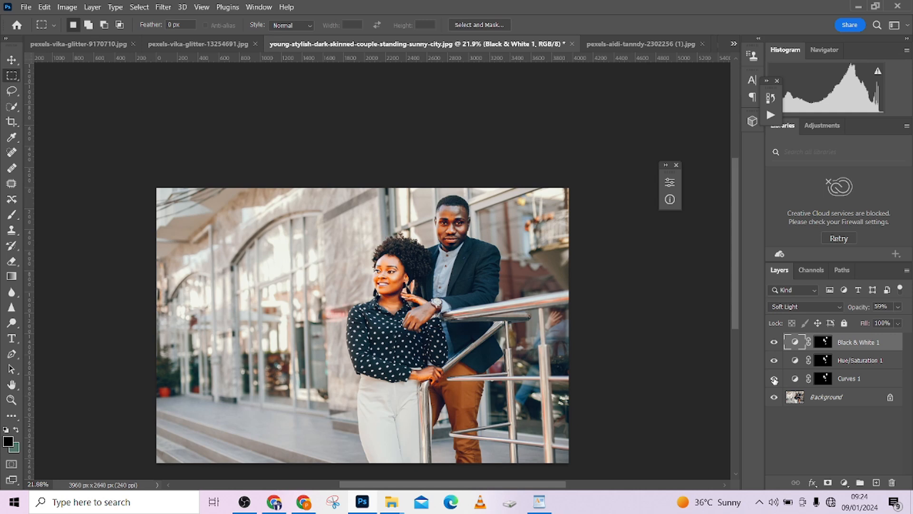
left_click(824, 380, "shift")
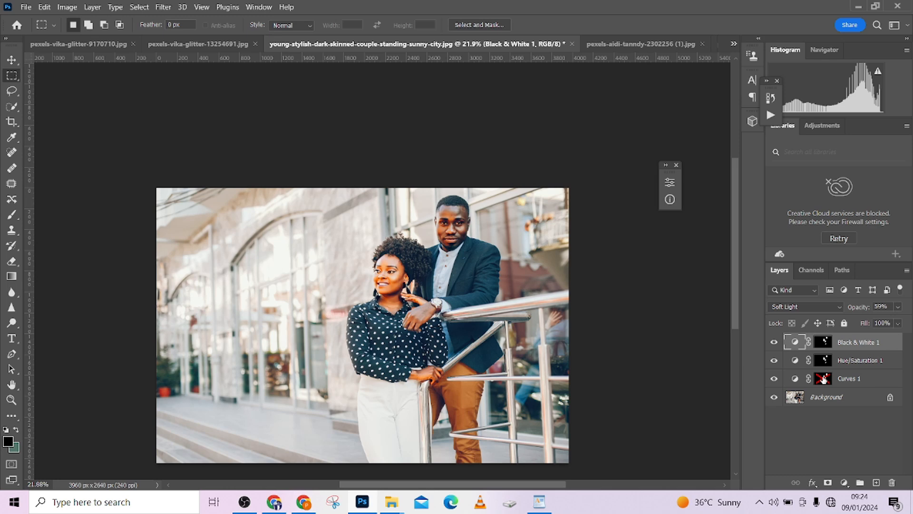
left_click(824, 379, "shift")
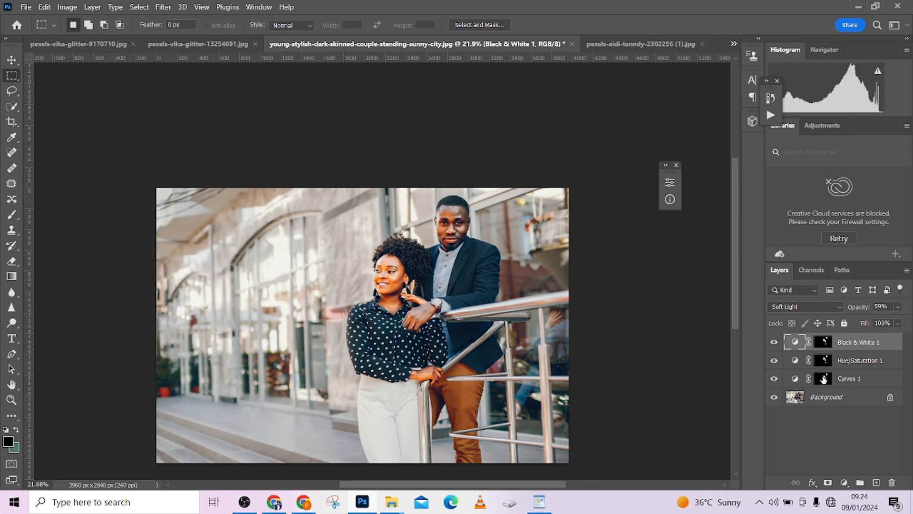
Step: Group the Black & White, Hue/Saturation and Curves adjustment layers, and add a layer mask to the group
left_click(849, 380)
left_click(839, 363, "ctrl")
key("ctrl+g")
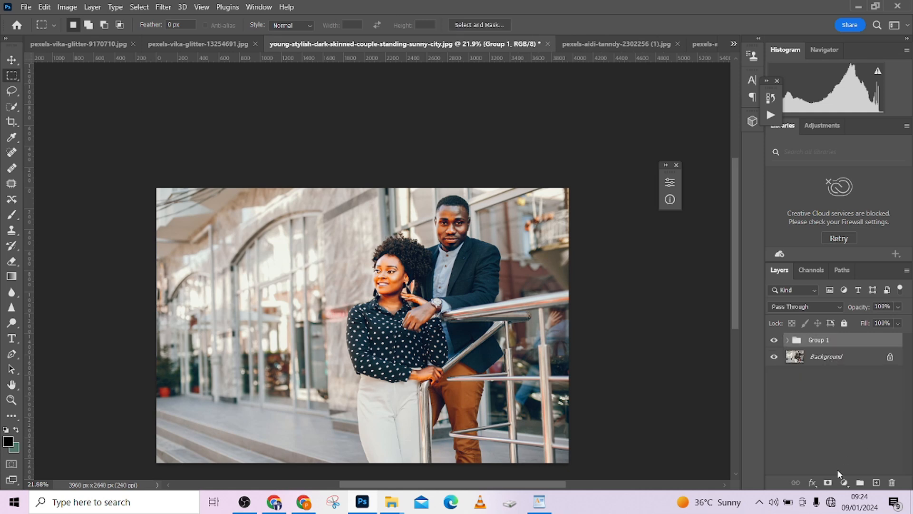
left_click(830, 483)
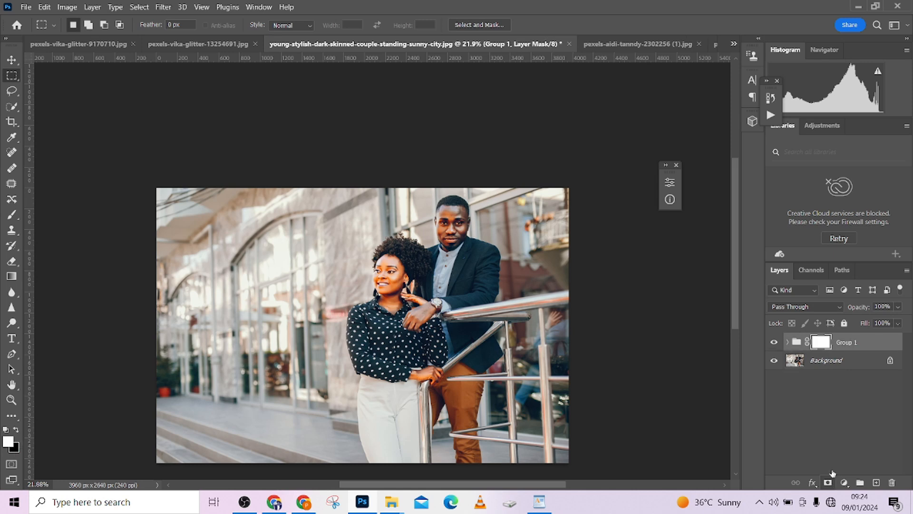
Step: Copy the Black & White layer's mask onto the group in place of its blank mask, and collapse the group
left_click(789, 342)
left_click_drag(834, 364, 822, 347)
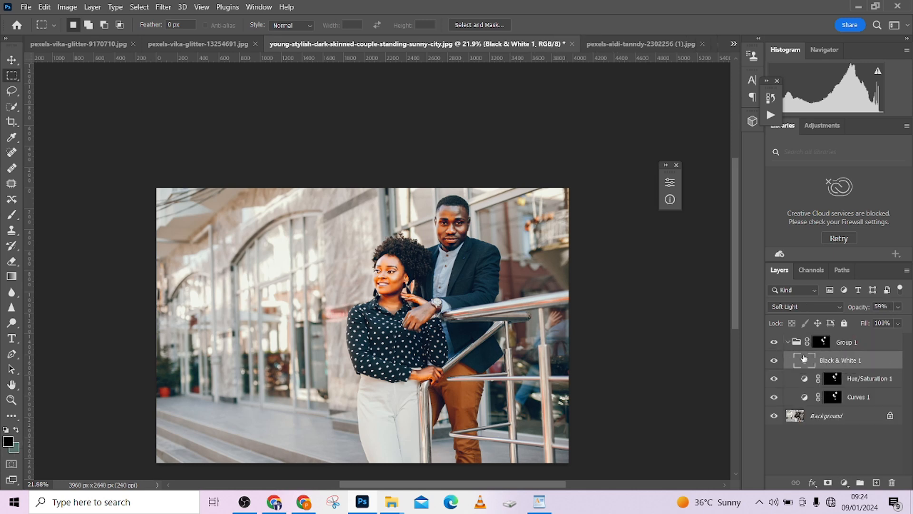
key("ctrl+z")
left_click_drag(833, 361, 820, 347)
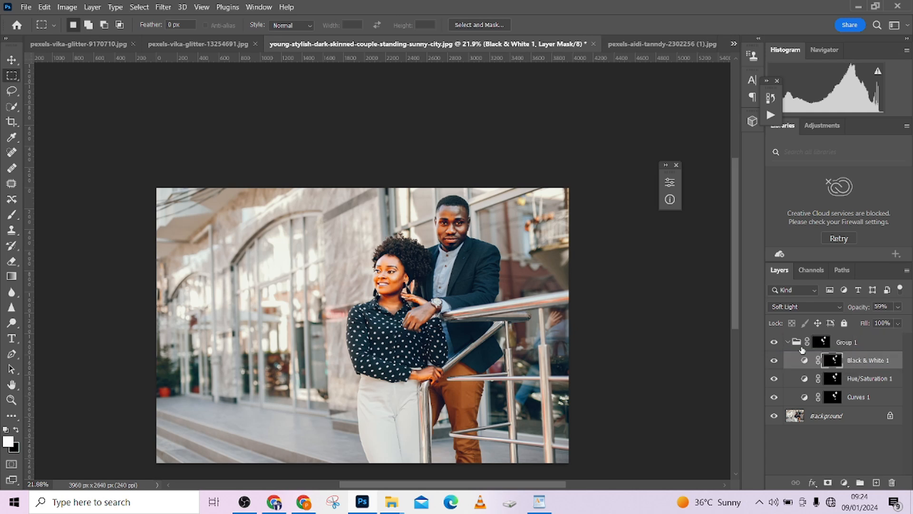
left_click(789, 343)
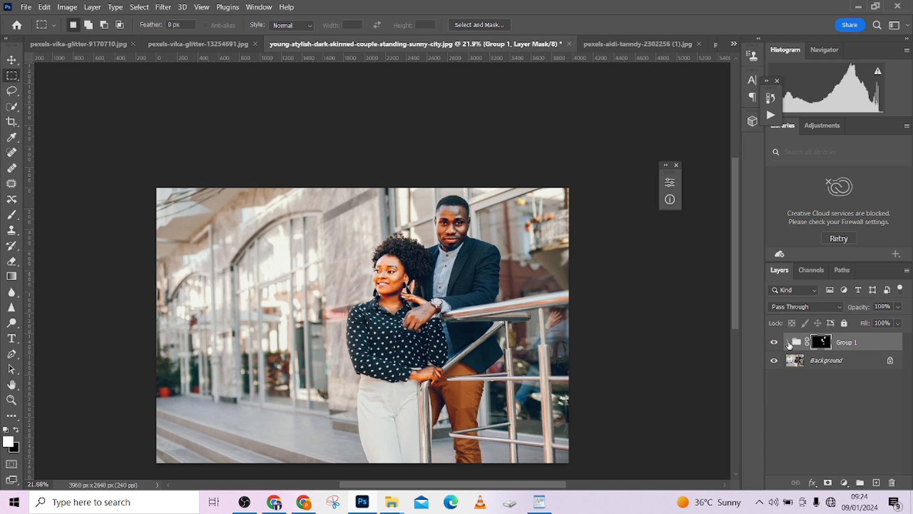
Step: Compare the image with the masked adjustment group hidden and shown
left_click(774, 342)
left_click(774, 343)
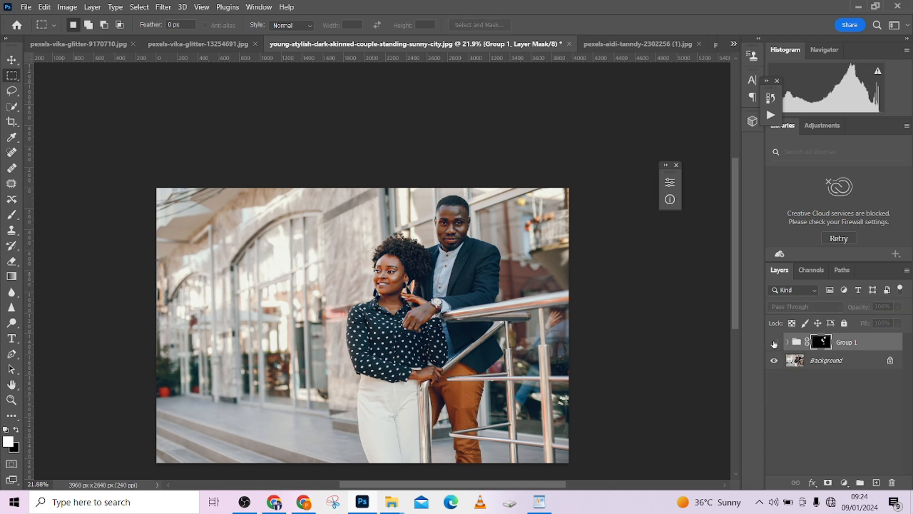
left_click(774, 342)
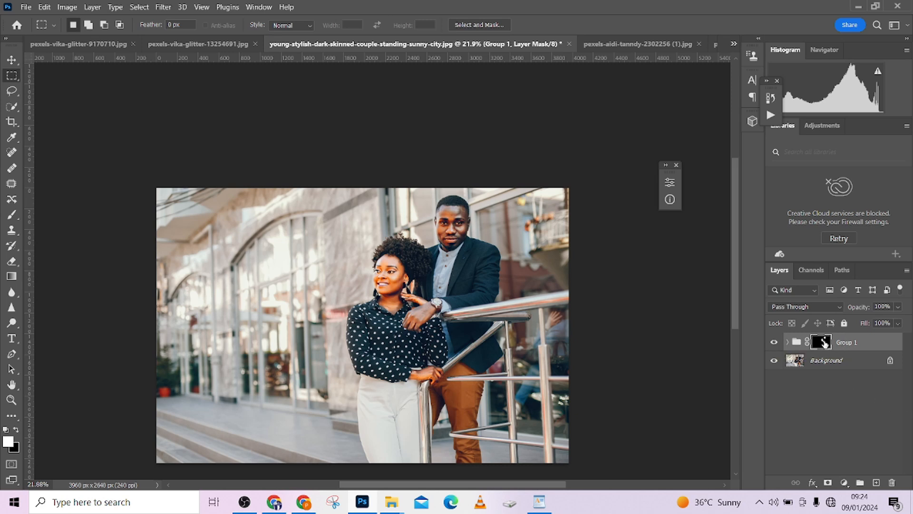
Step: Disable the group's mask, and delete the individual masks from the Black & White, Hue/Saturation and Curves layers inside it
left_click(825, 342, "shift")
left_click(788, 342)
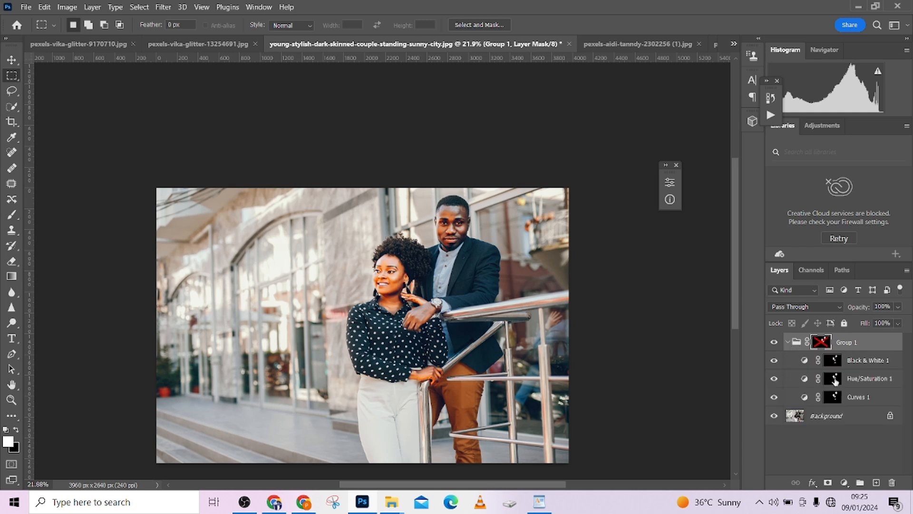
left_click_drag(829, 367, 891, 483)
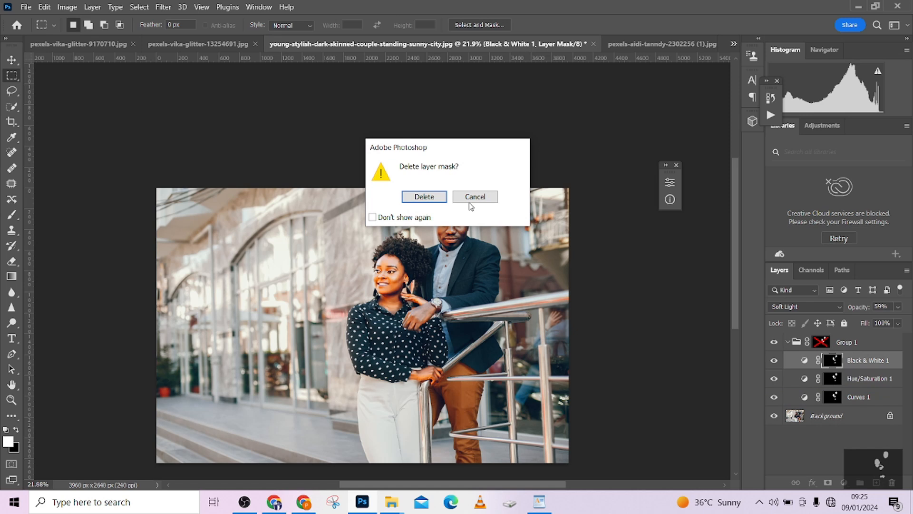
left_click(424, 197)
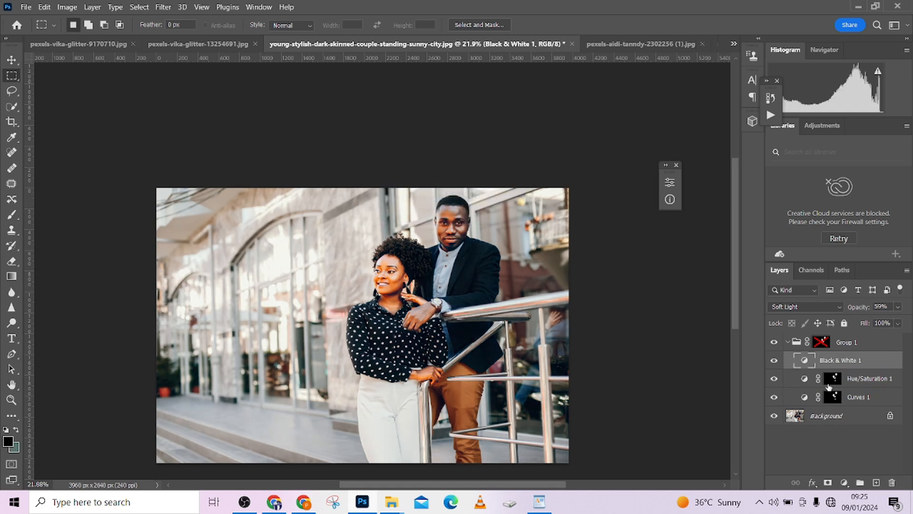
left_click_drag(834, 379, 893, 483)
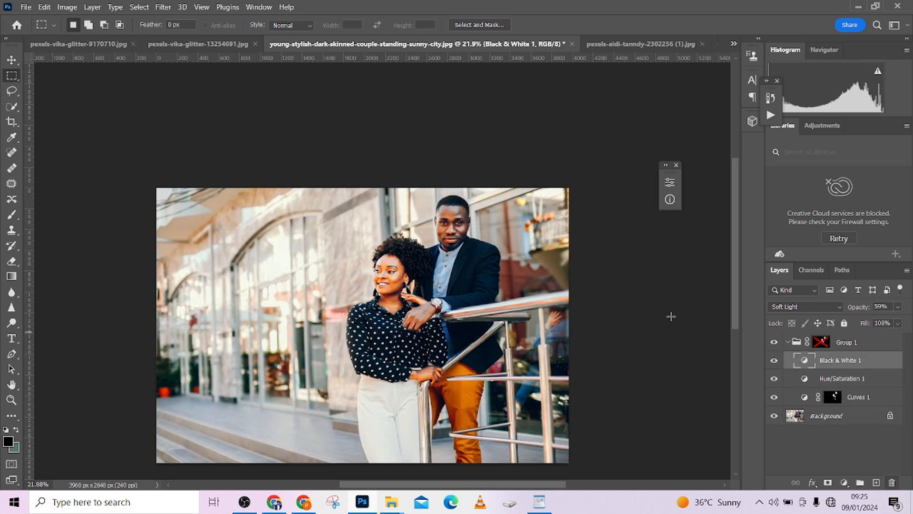
left_click_drag(835, 399, 892, 485)
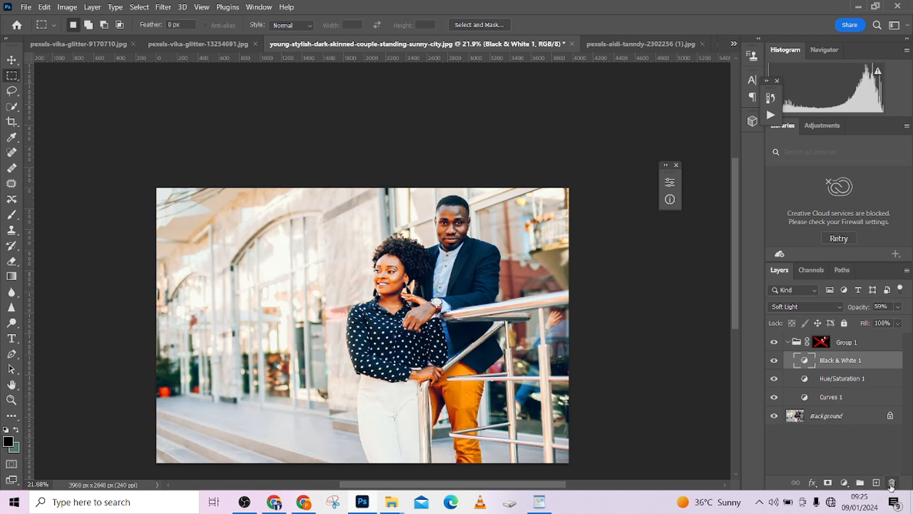
Step: Collapse the group and re-enable its mask, comparing the image with the group hidden and shown before and after
left_click(788, 342)
left_click(774, 343)
left_click(775, 342)
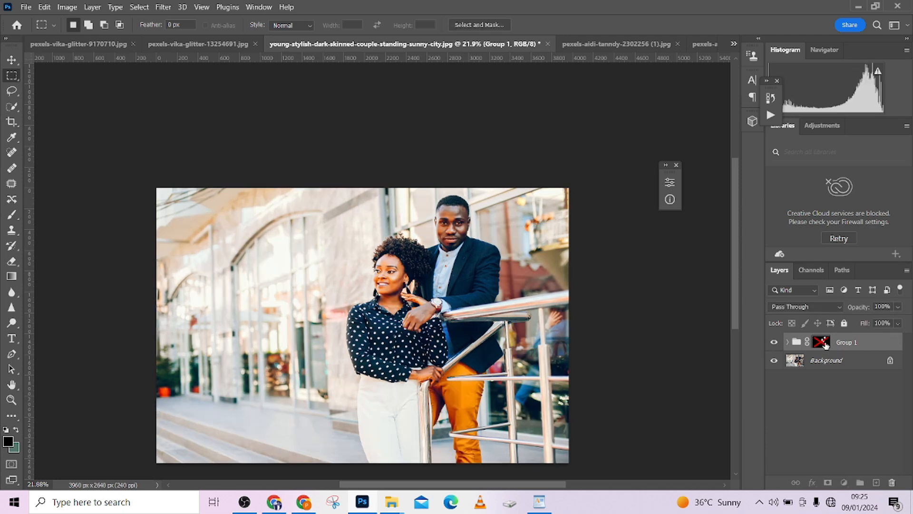
left_click(826, 345, "shift")
left_click(775, 343)
left_click(775, 343)
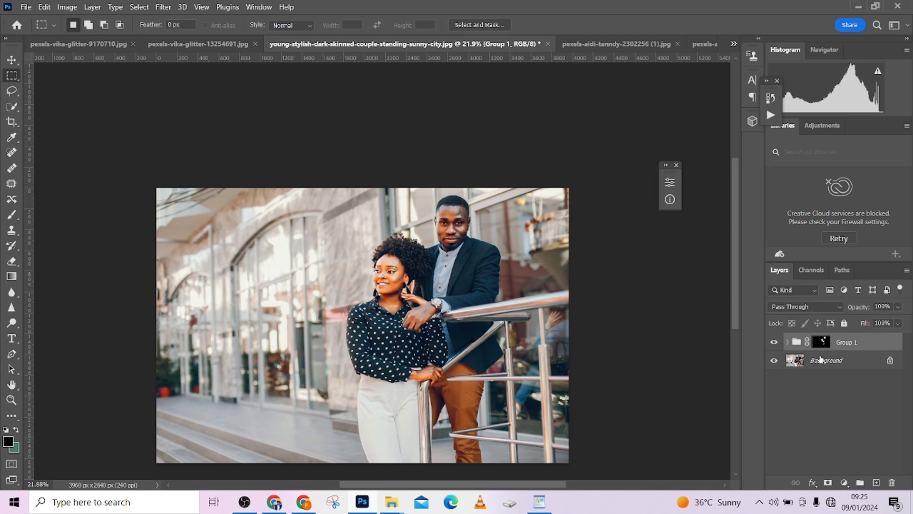
Step: Compare the image with the group's mask disabled and enabled, and inspect the mask on its own before returning to the image
left_click(825, 343, "shift")
left_click(825, 343, "shift")
left_click(825, 343, "shift")
left_click(824, 344, "shift")
left_click(822, 345, "alt")
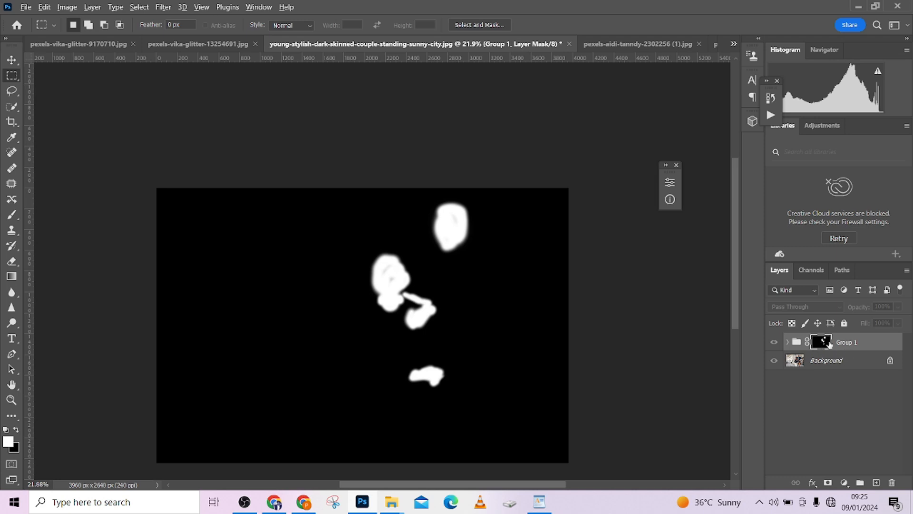
left_click(825, 342, "alt")
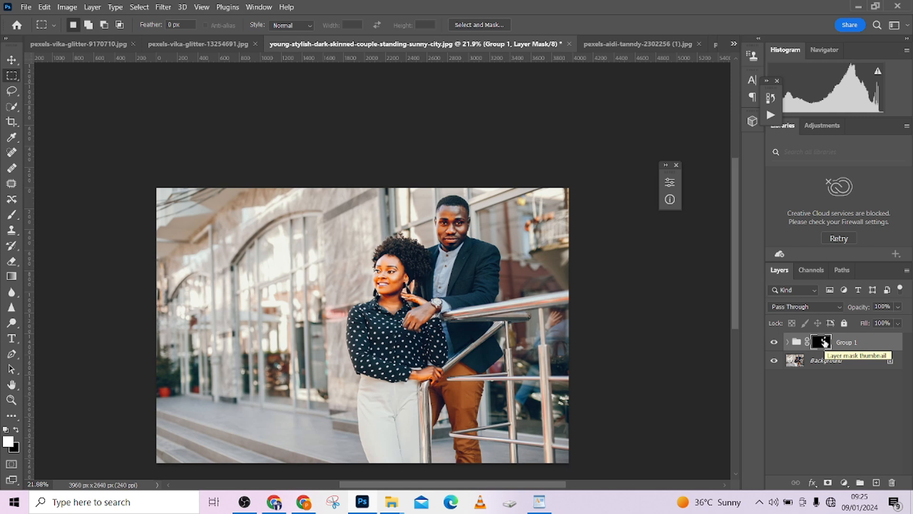
Step: Lower the opacity of the masked adjustment group slightly, and merge it with the background into a single layer
left_click(898, 306)
left_click_drag(900, 320, 893, 322)
right_click(856, 360)
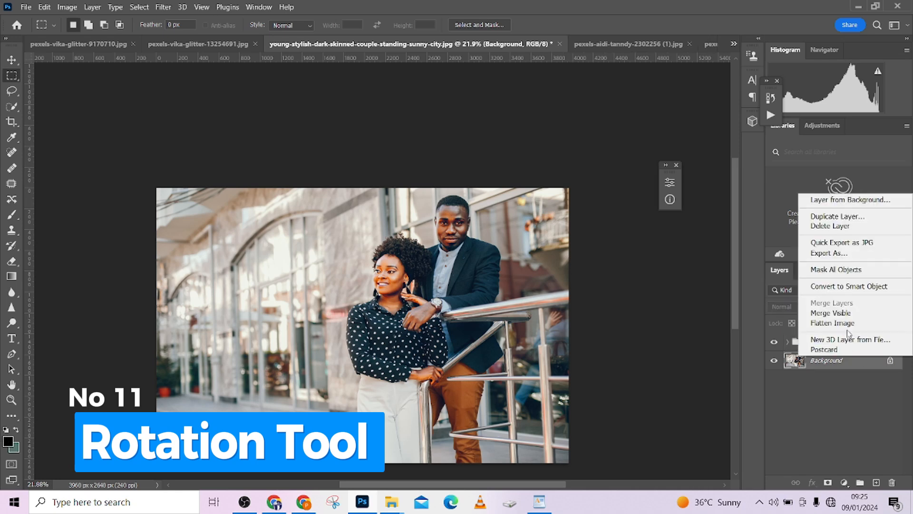
left_click(827, 318)
Step: Rotate the canvas view at the man's face to about -176° with the Rotate View tool, reset the view, and return to the Rectangular Marquee tool
scroll(494, 236, "up", 10)
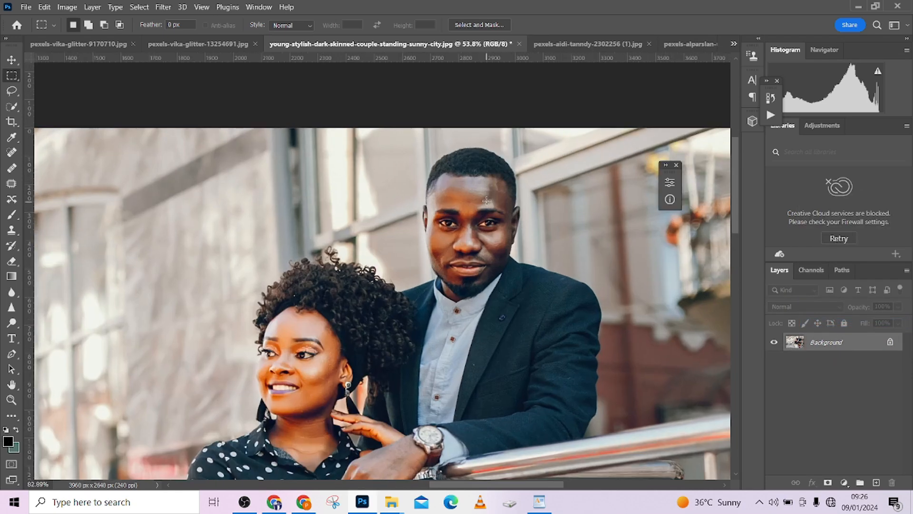
scroll(495, 237, "up", 3)
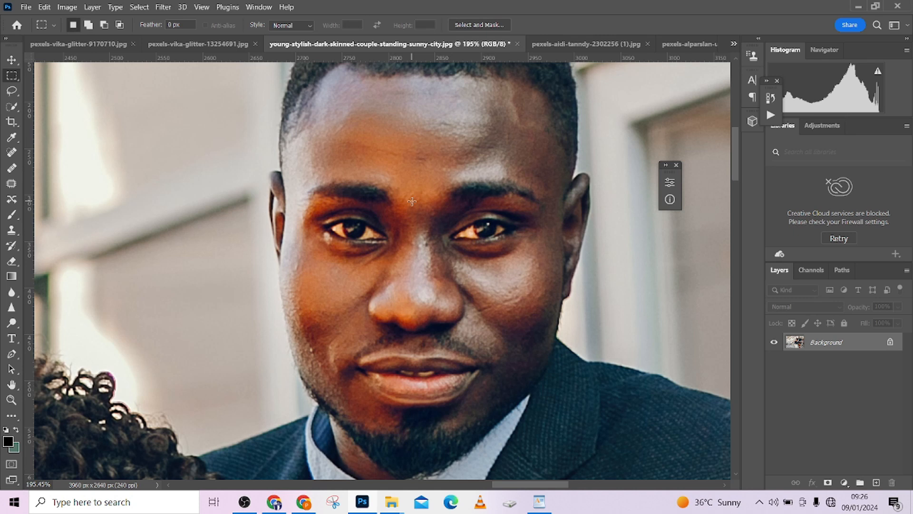
key("r")
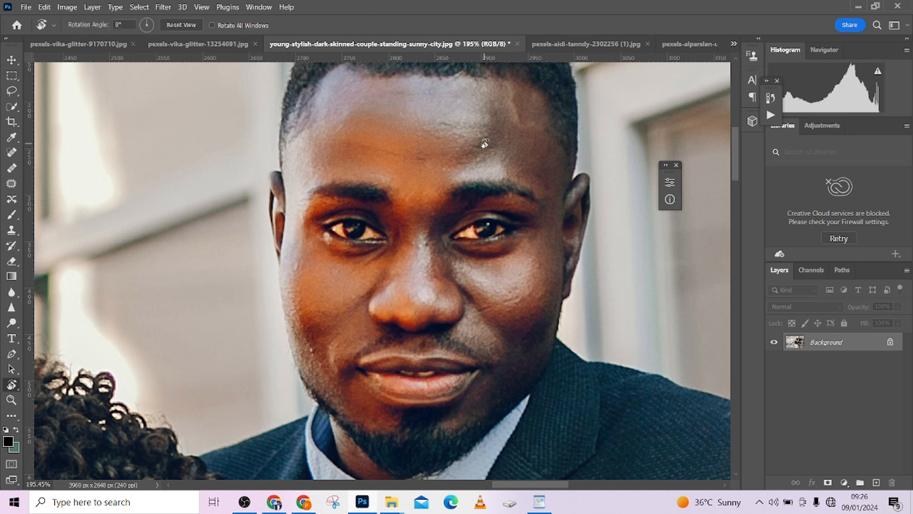
left_click_drag(300, 121, 382, 280)
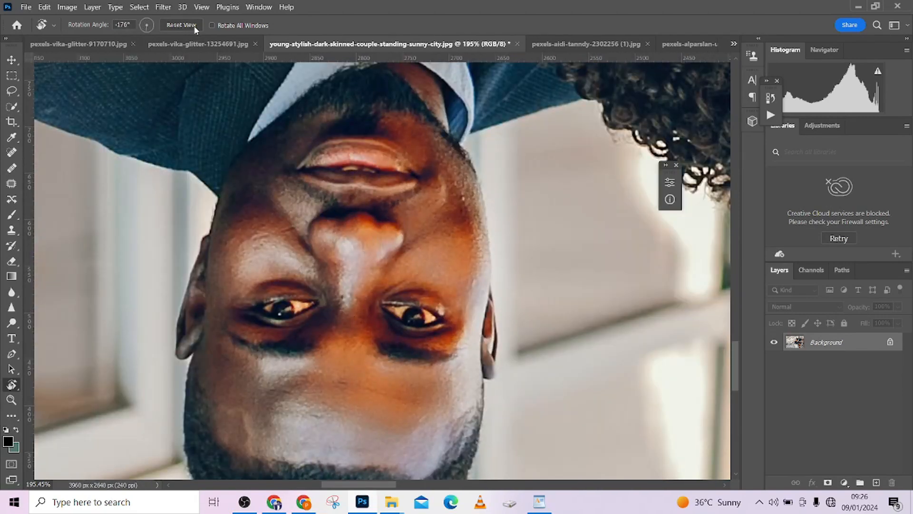
left_click(181, 25)
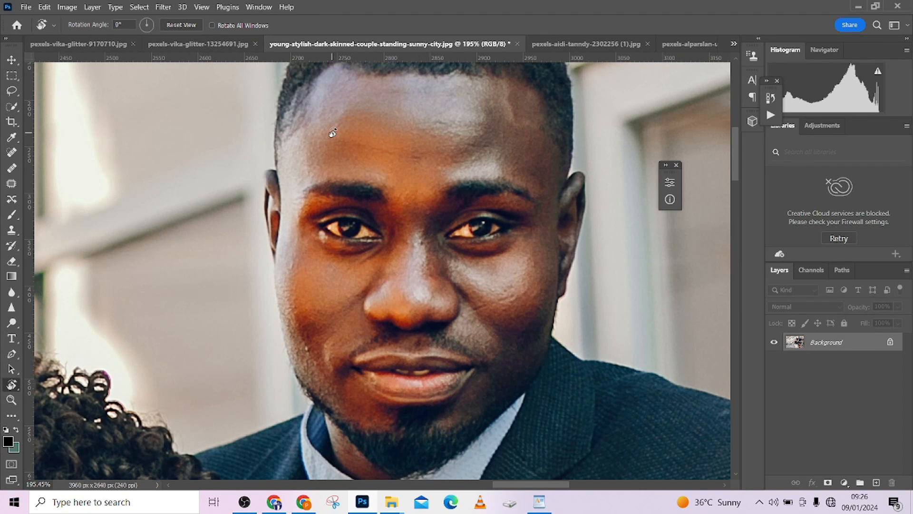
key("m")
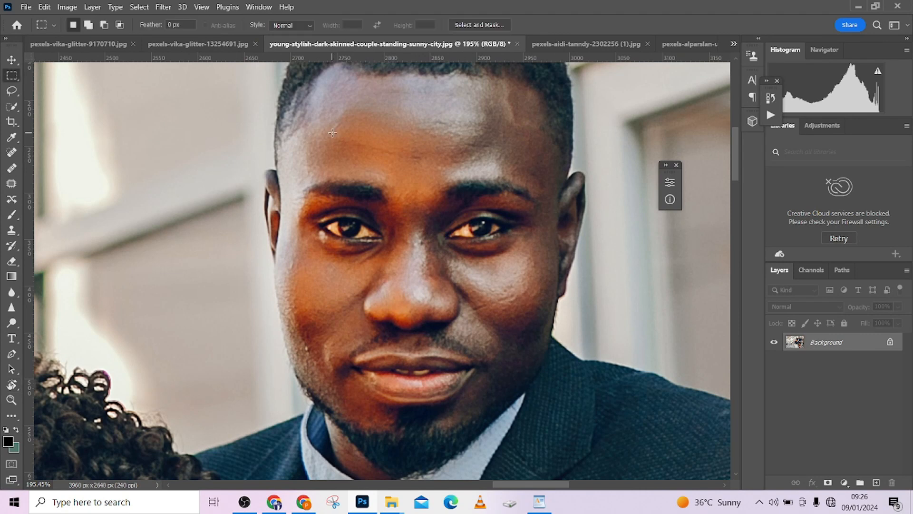